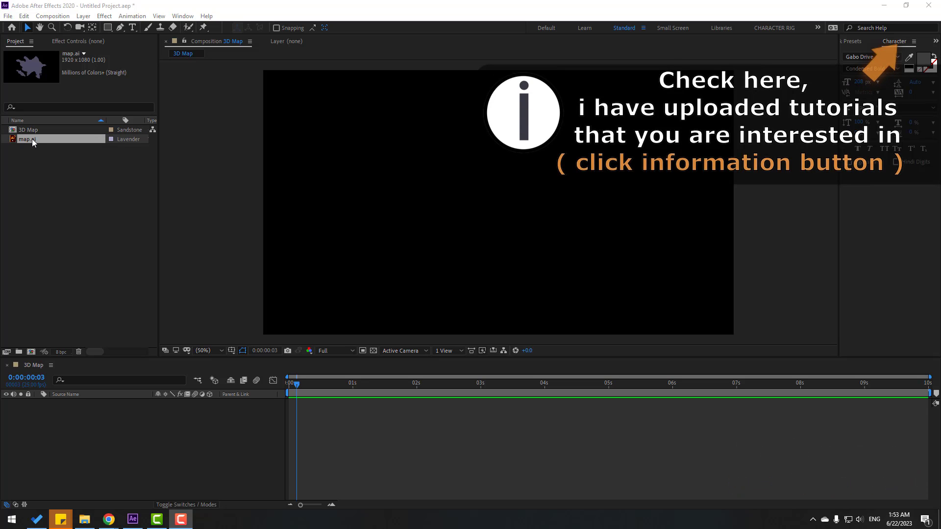
Step: Add map.ai to the 3D Map composition and auto-trace its alpha channel for the current frame onto a new layer
drag(32, 139, 122, 429)
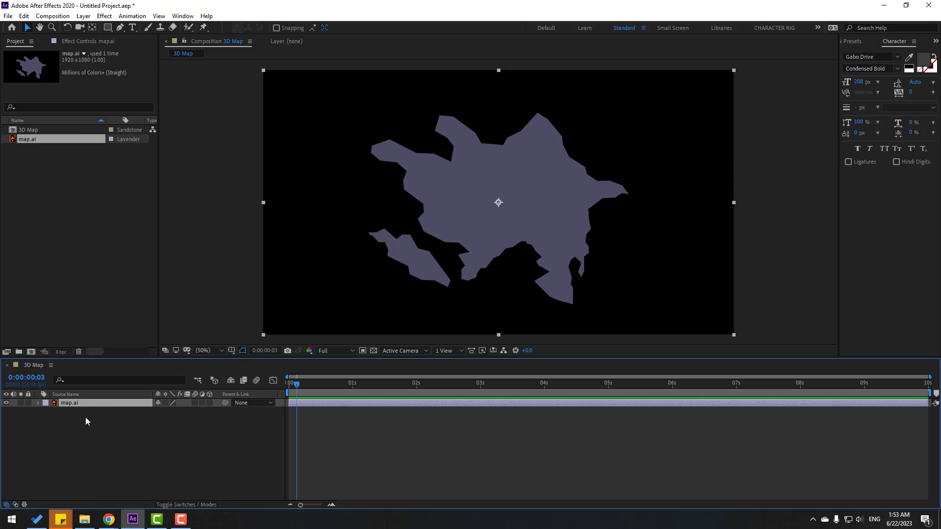
click(83, 16)
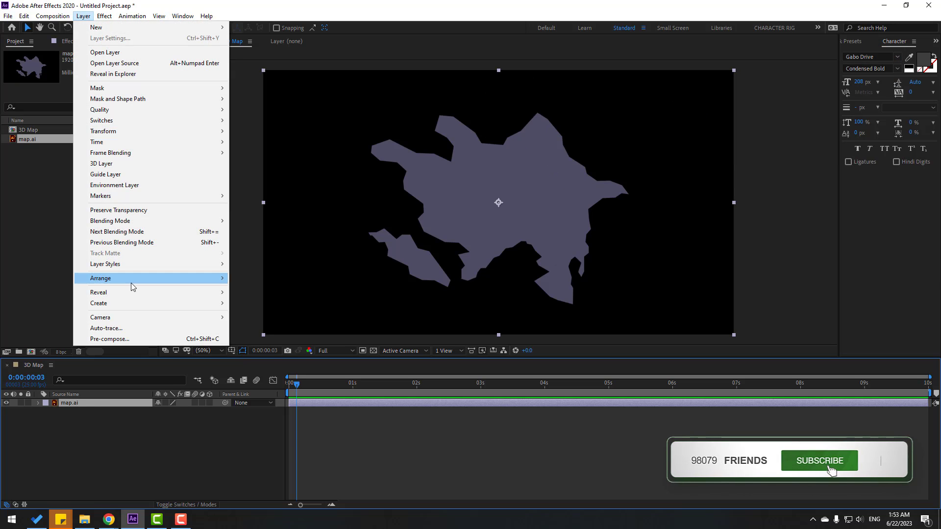
click(121, 331)
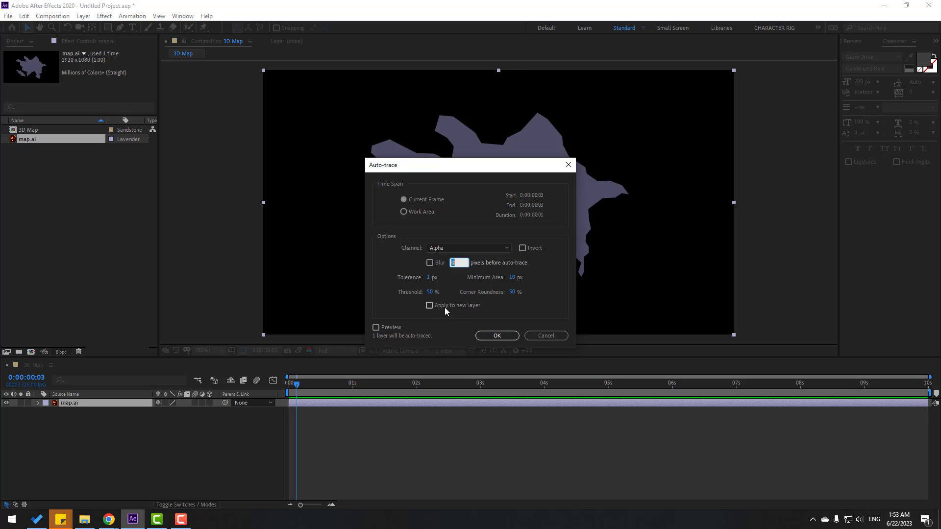
click(497, 336)
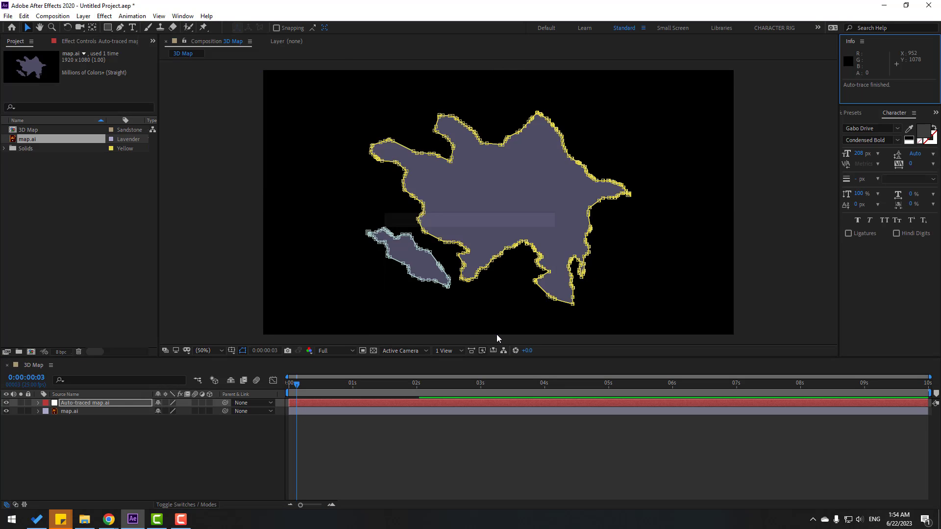
Step: Delete the original map.ai layer from the composition and hide the Auto-traced map.ai layer
click(70, 413)
key(Delete)
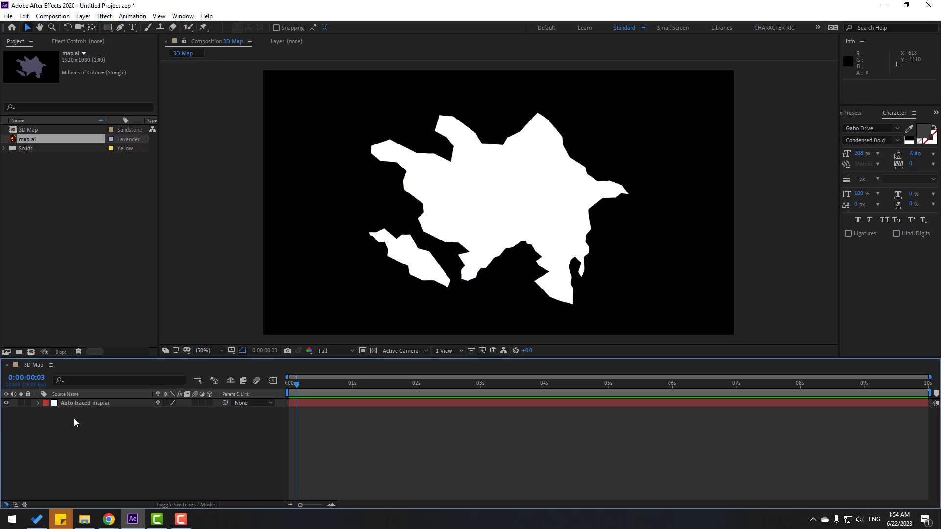
click(87, 404)
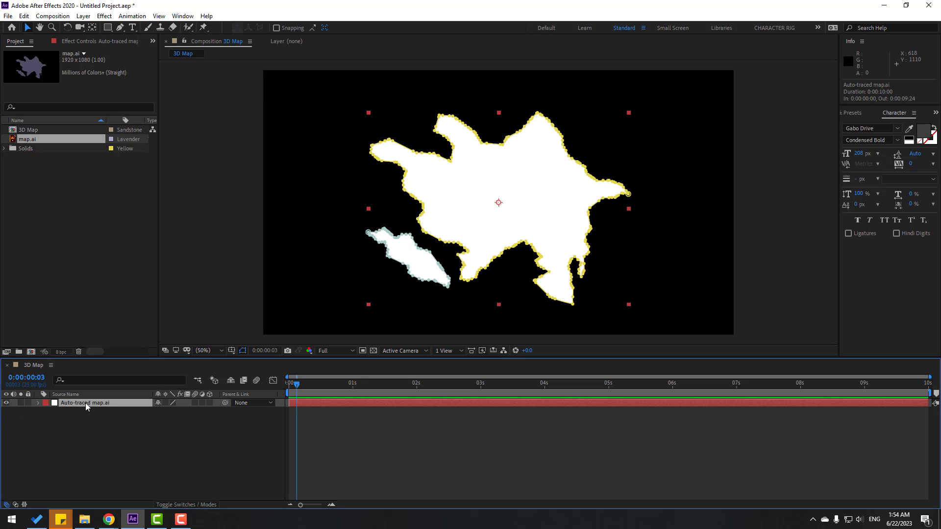
click(6, 403)
Step: Create a black 1920 x 1080 solid layer named E3D in the composition
click(117, 434)
right_click(106, 431)
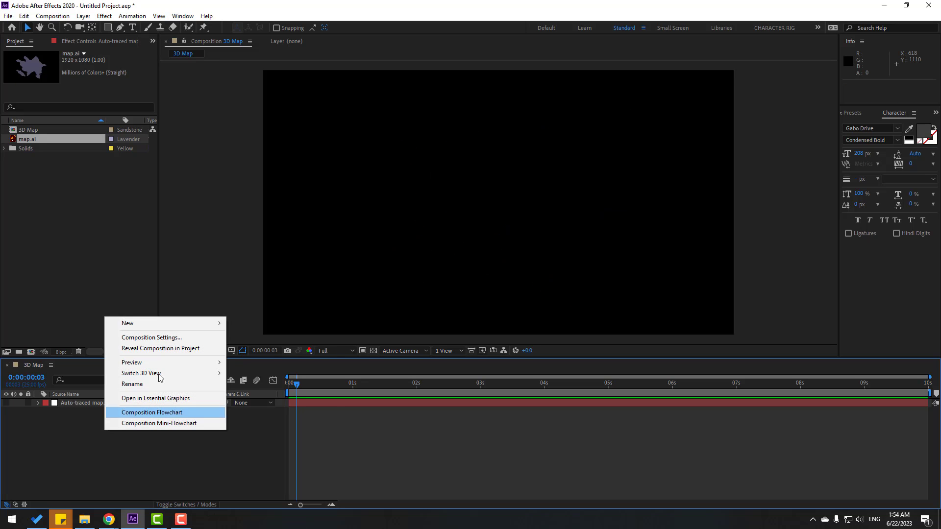
mouse_move(168, 322)
click(261, 349)
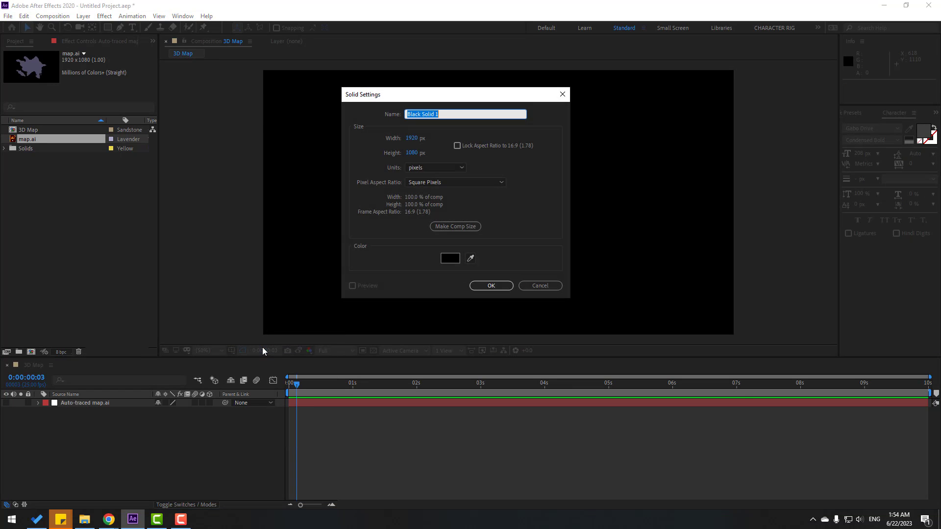
text(E3D)
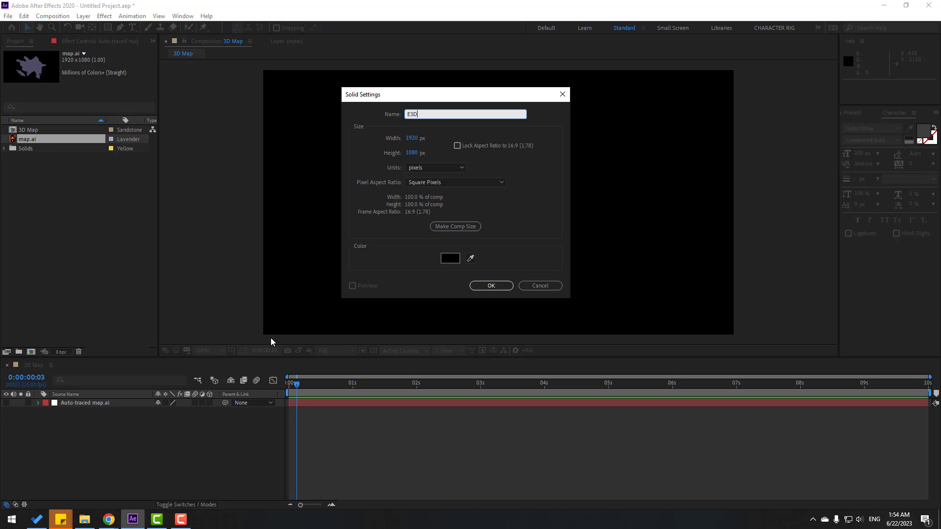
click(490, 286)
Step: Apply the Video Copilot Element effect to the E3D solid
click(104, 15)
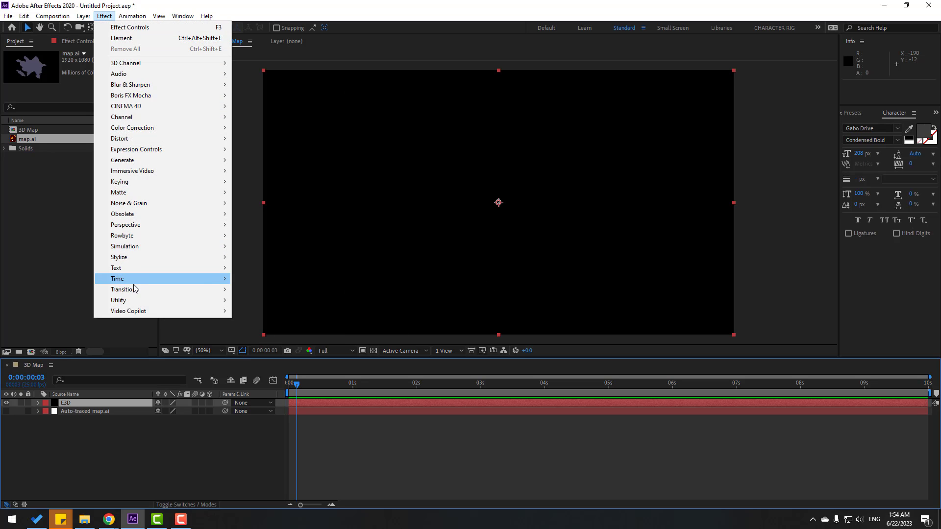
mouse_move(187, 314)
click(253, 312)
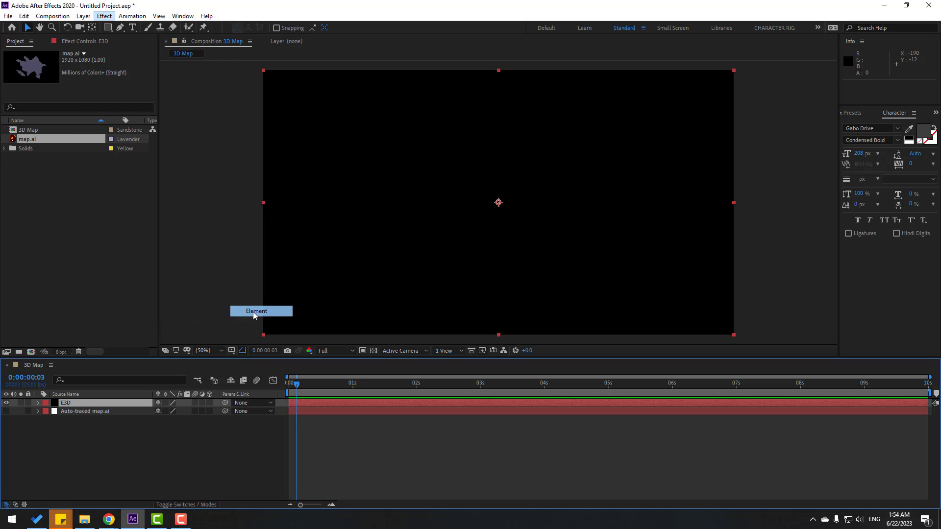
Step: Assign the Auto-traced map.ai layer as Path Layer 1 in Element's custom text and masks
click(13, 153)
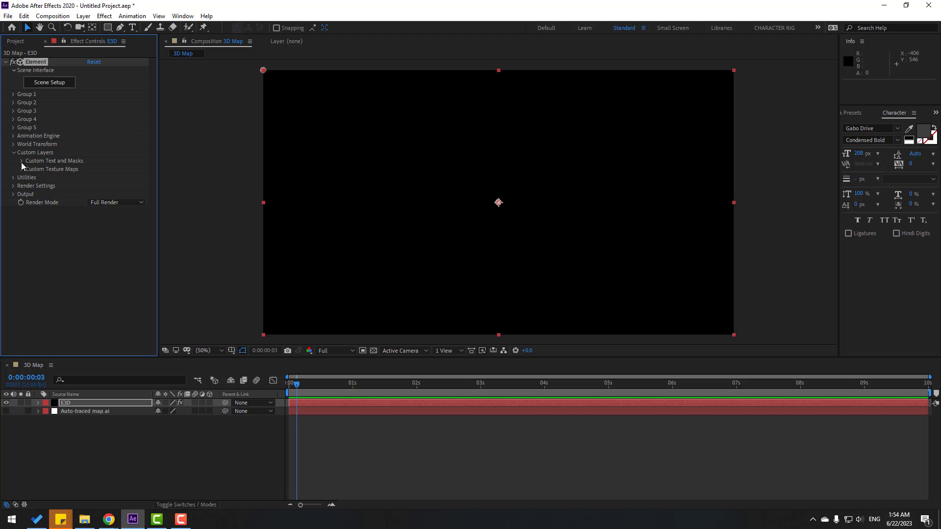
click(21, 161)
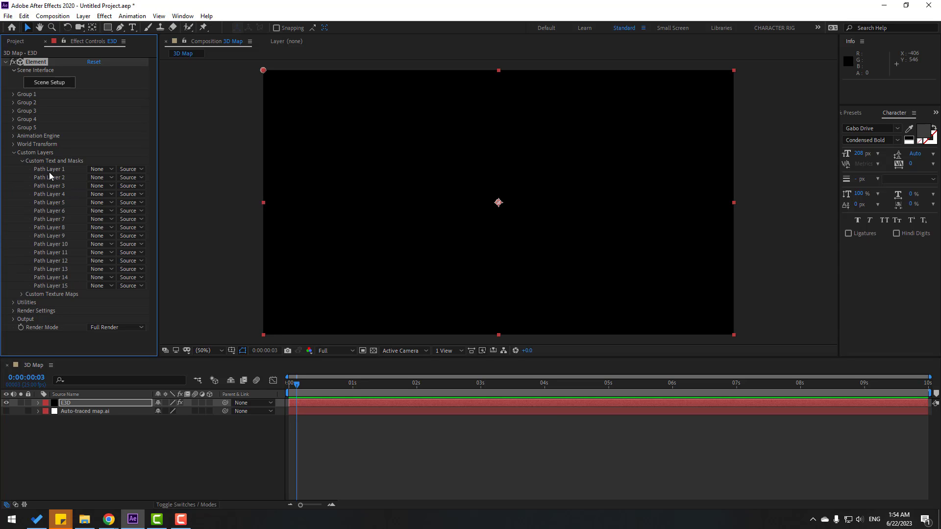
click(94, 168)
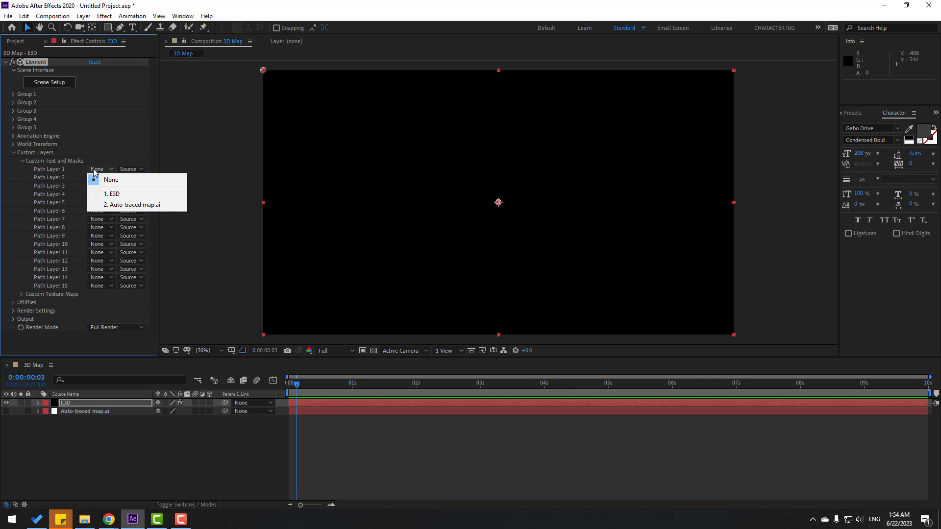
click(144, 205)
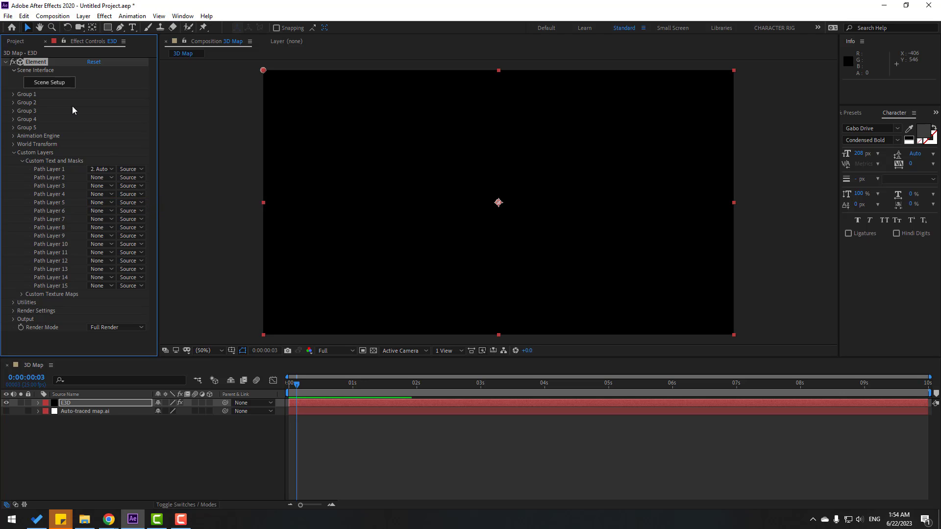
Step: Extrude the traced map path in Element's Scene Setup and set the extrusion's Bevel Scale to 7.18
click(50, 82)
click(252, 38)
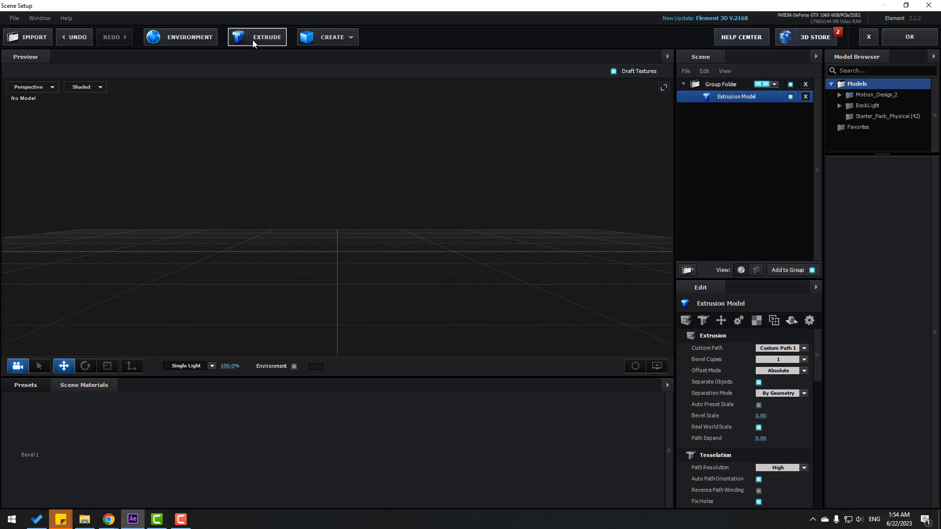
drag(383, 250, 316, 248)
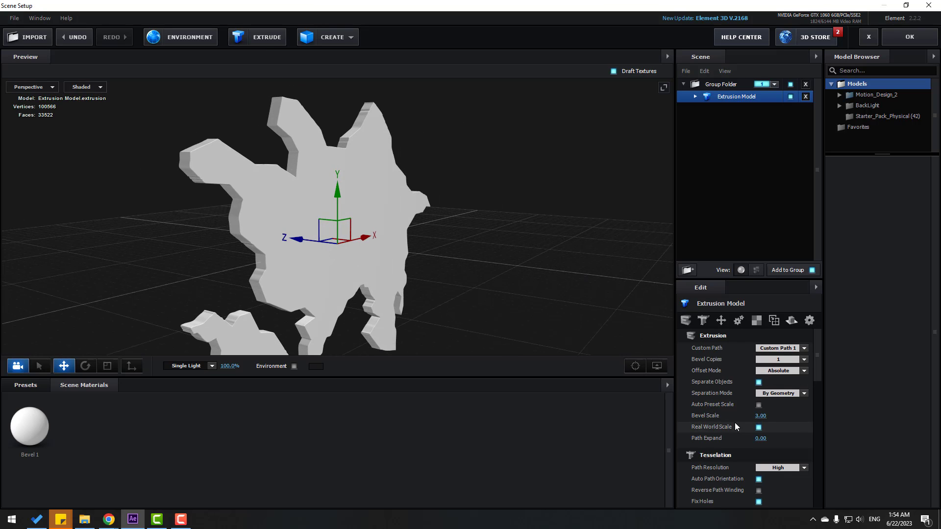
scroll(491, 324, down, 1)
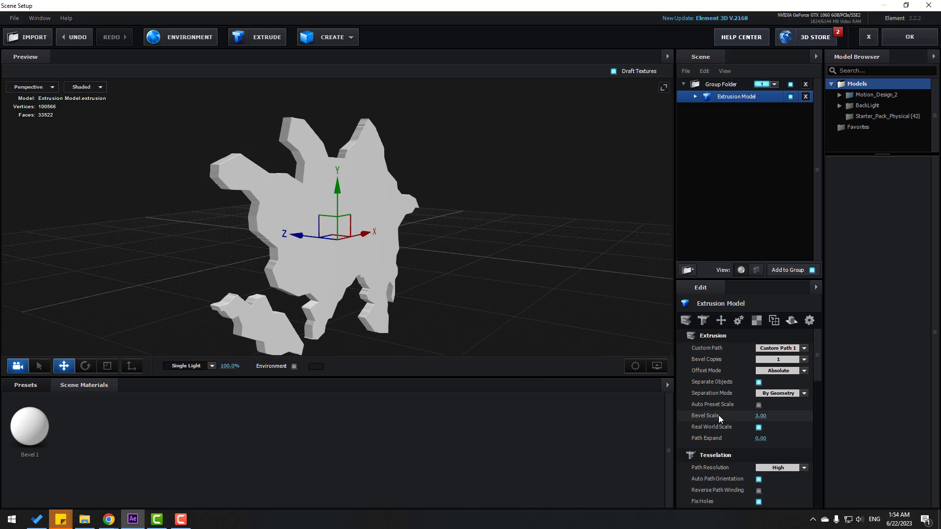
drag(774, 416, 806, 415)
drag(403, 254, 271, 232)
Step: Rotate the extruded map model about its X axis so it lies flat on the grid
click(84, 368)
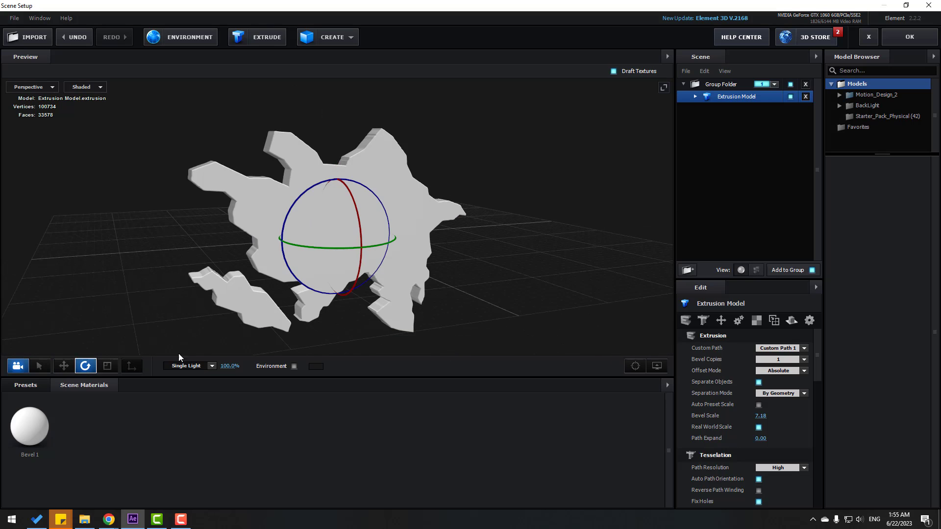
drag(359, 226, 400, 186)
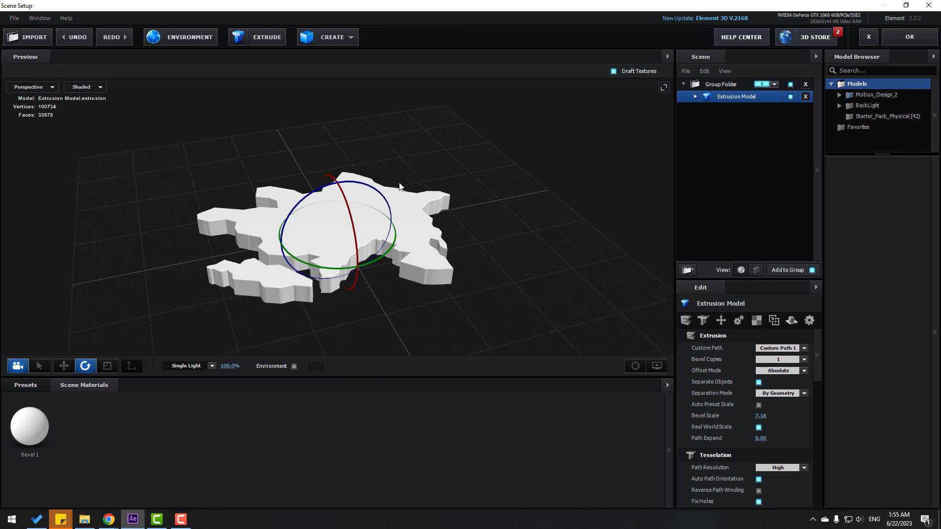
click(64, 366)
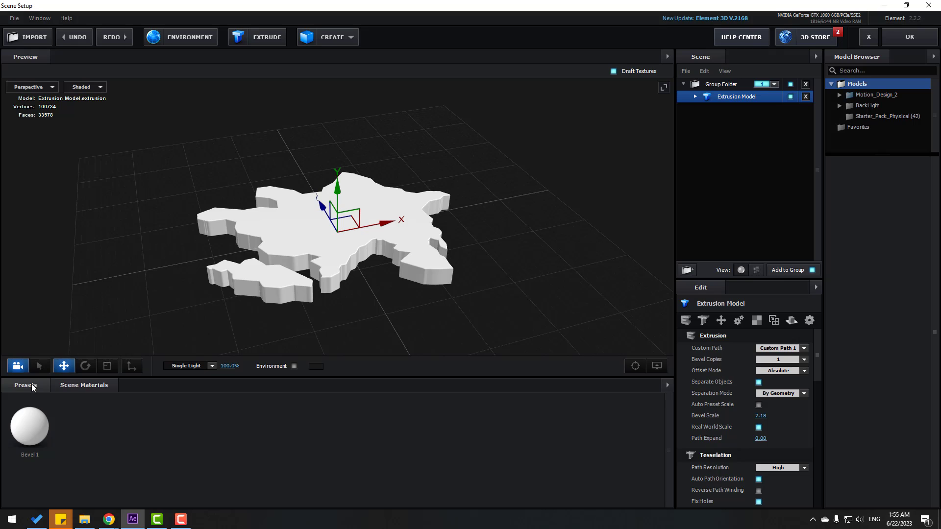
Step: Apply the Black_Outline material from the Physical presets to the map model and show the environment in the preview
click(30, 385)
scroll(76, 455, down, 3)
scroll(76, 456, down, 2)
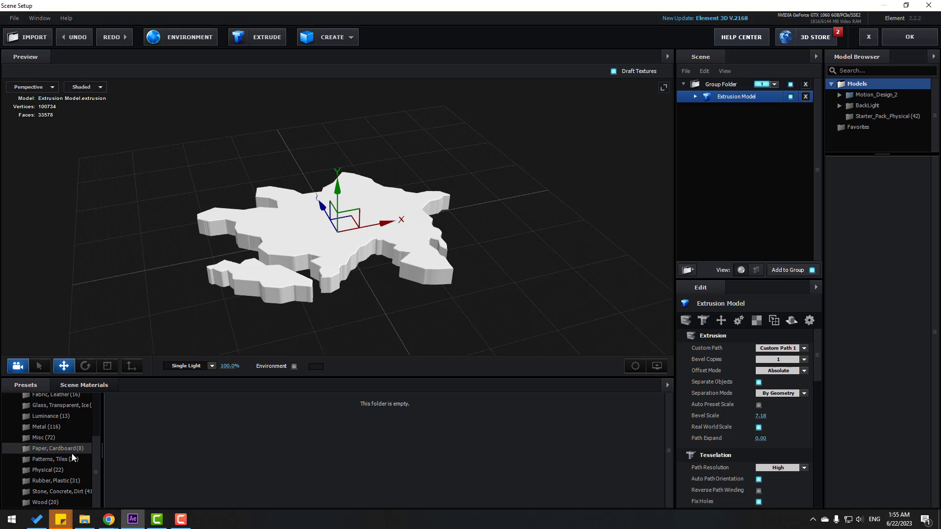
click(45, 472)
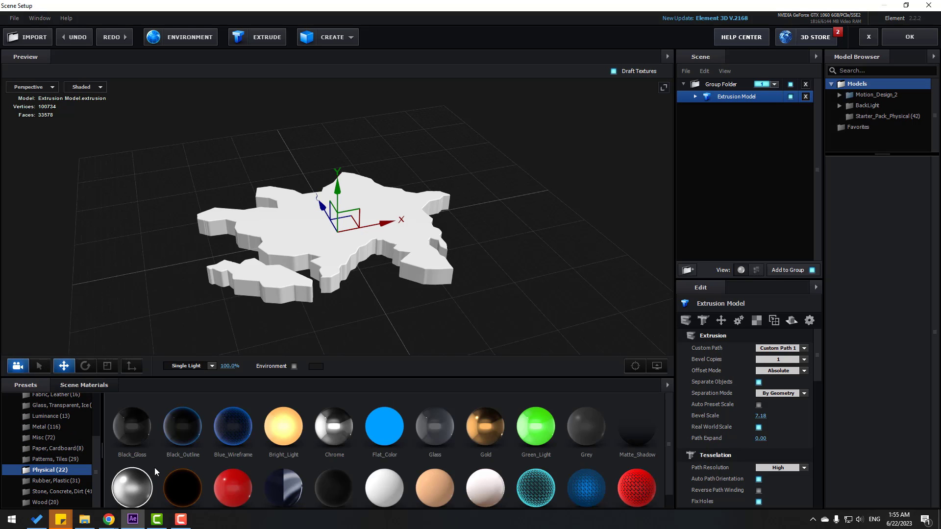
drag(191, 425, 298, 228)
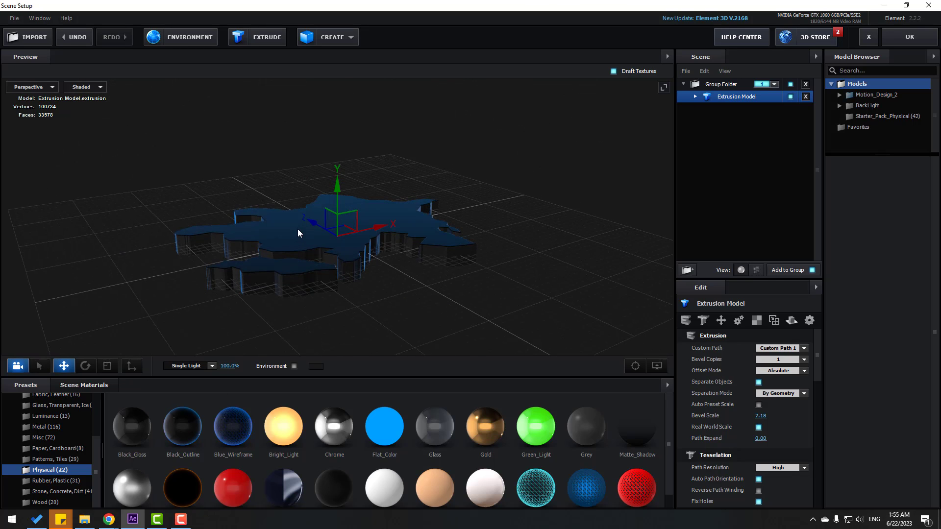
click(295, 366)
drag(265, 284, 304, 234)
Step: Set the scene environment to the BackLight_2K_13 preset and accept the Scene Setup
scroll(46, 442, up, 3)
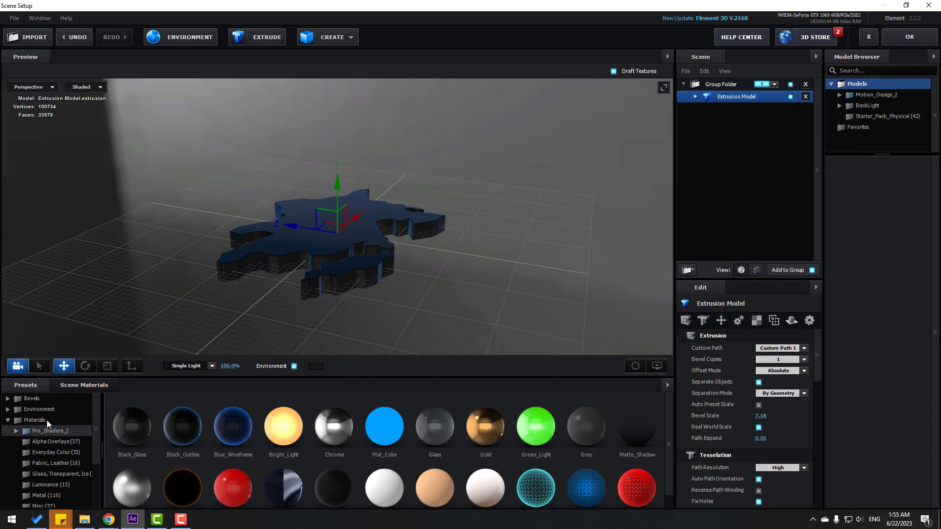
click(61, 409)
click(45, 431)
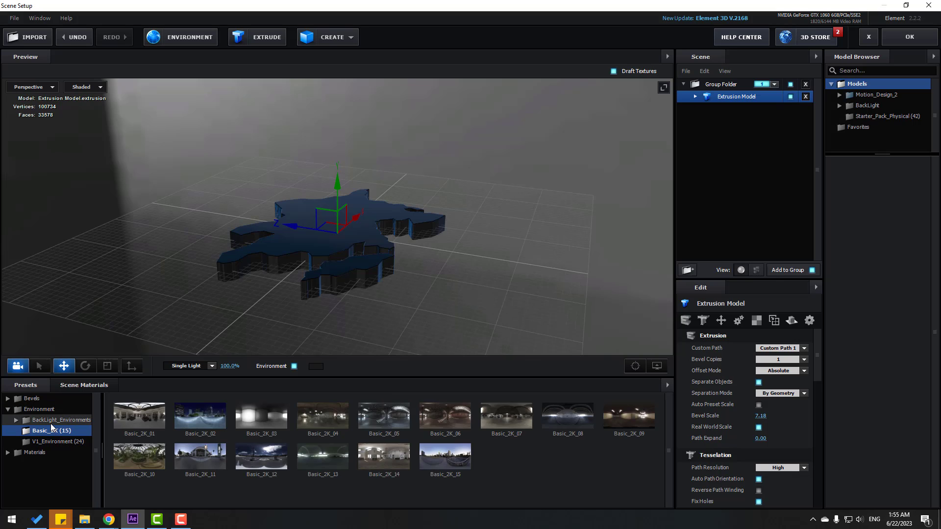
double_click(44, 420)
click(54, 431)
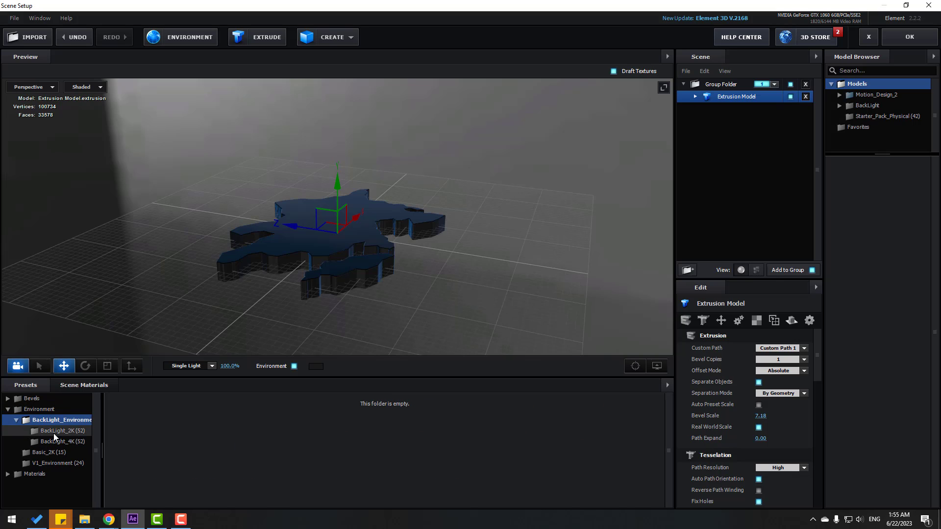
scroll(336, 457, down, 3)
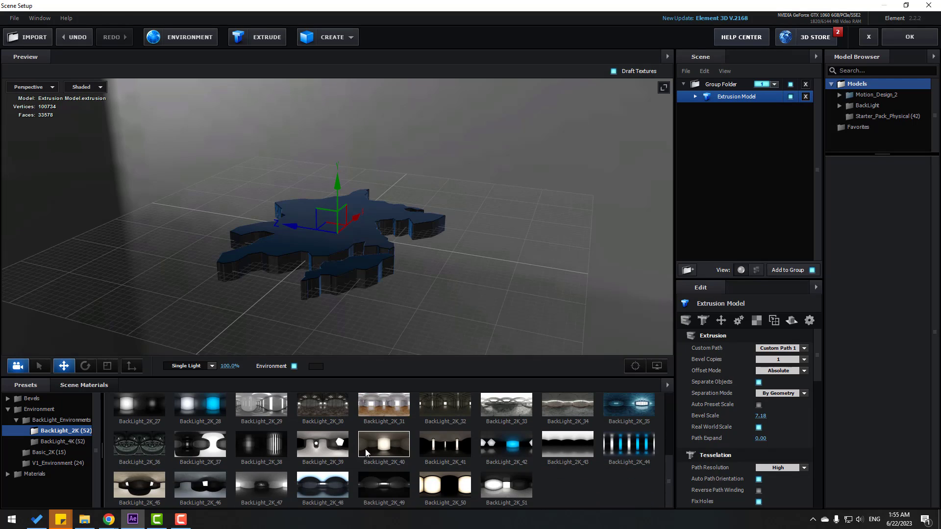
scroll(304, 443, up, 4)
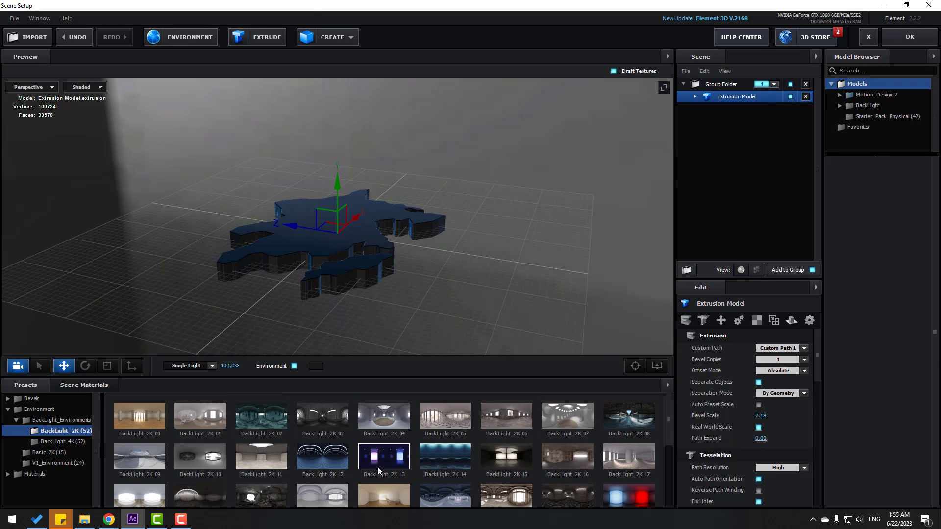
click(373, 473)
drag(411, 319, 394, 269)
click(898, 40)
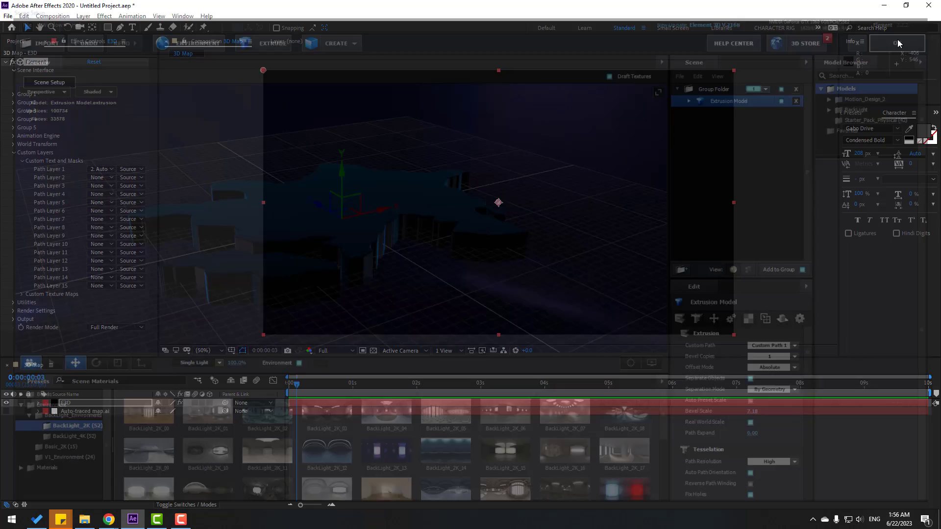
Step: Create a group null for Element's Group 1 and select that null layer
click(206, 441)
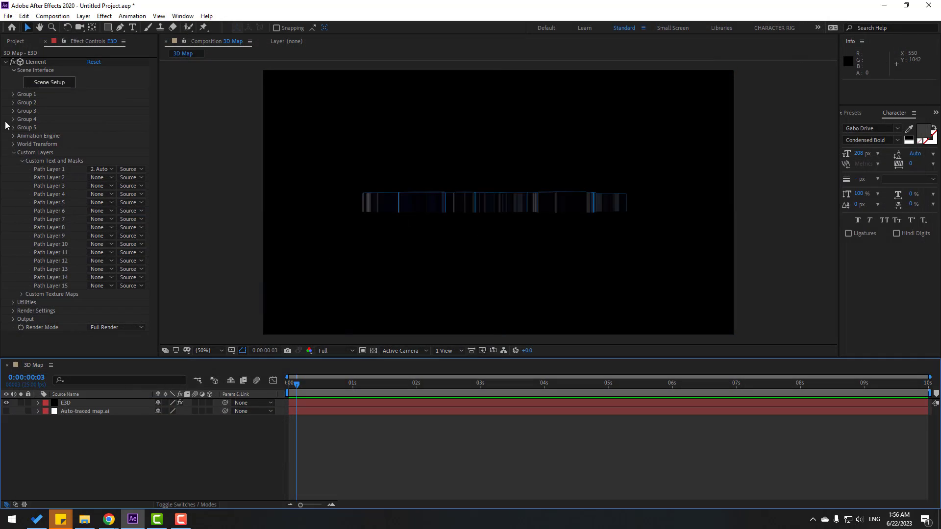
click(13, 94)
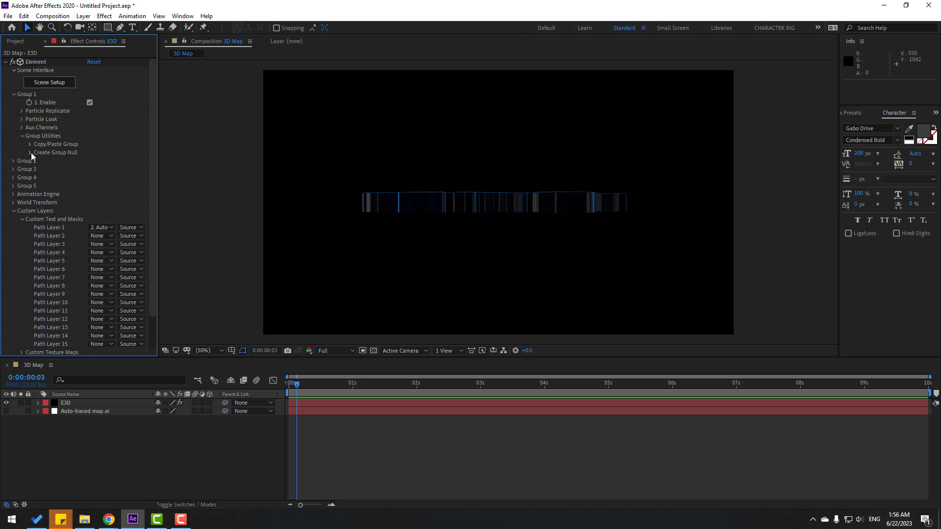
click(30, 153)
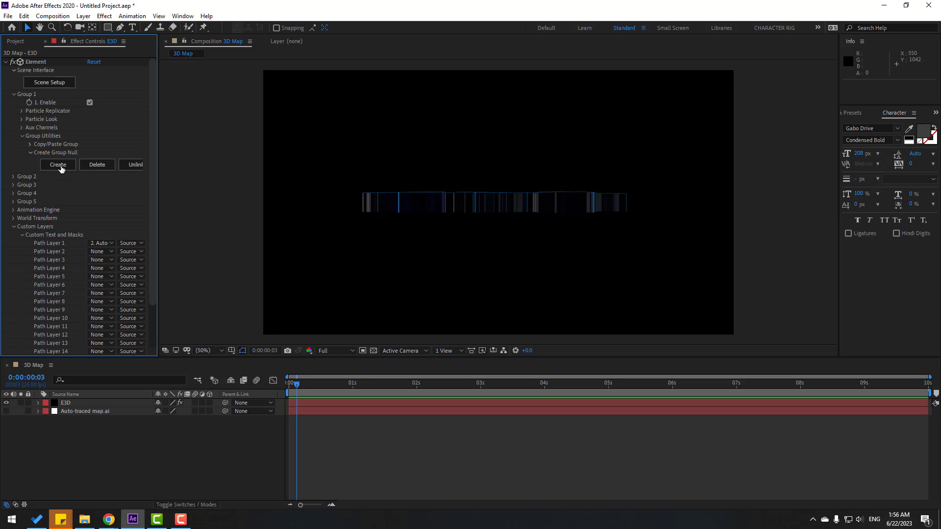
click(61, 168)
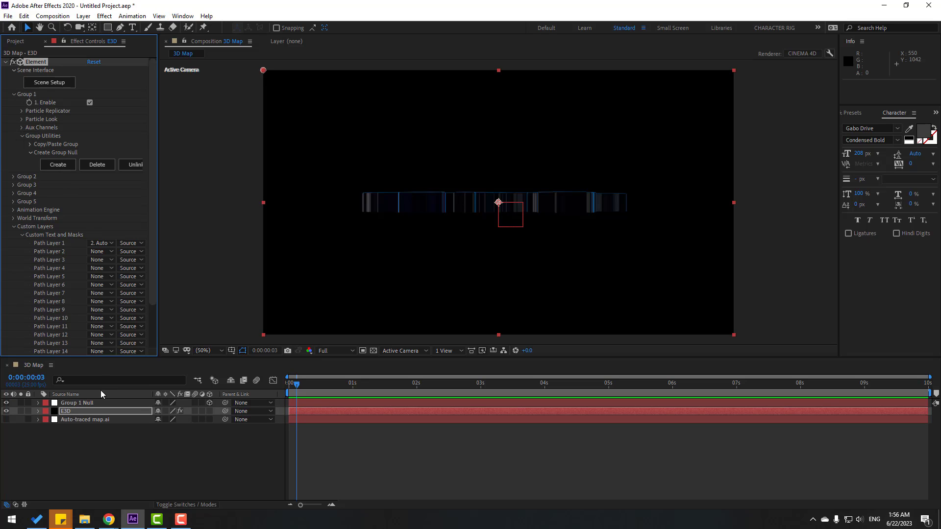
click(73, 405)
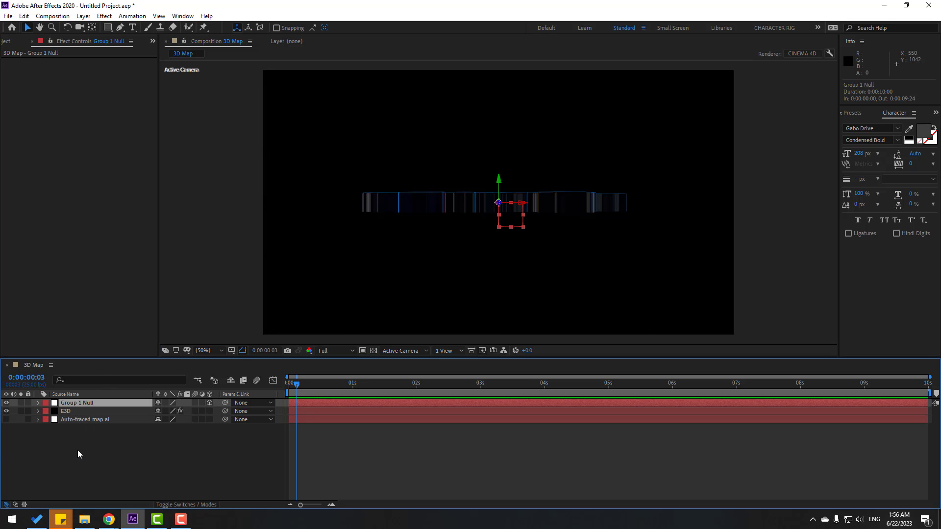
Step: Reveal the group null's rotation properties and set X Rotation to 37° and Y Rotation to -86°
key(r)
mouse_move(167, 420)
mouse_down()
mouse_move(164, 443)
mouse_move(179, 419)
mouse_move(201, 419)
mouse_move(158, 427)
mouse_move(181, 427)
mouse_up()
key(ctrl+z)
key(ctrl+z)
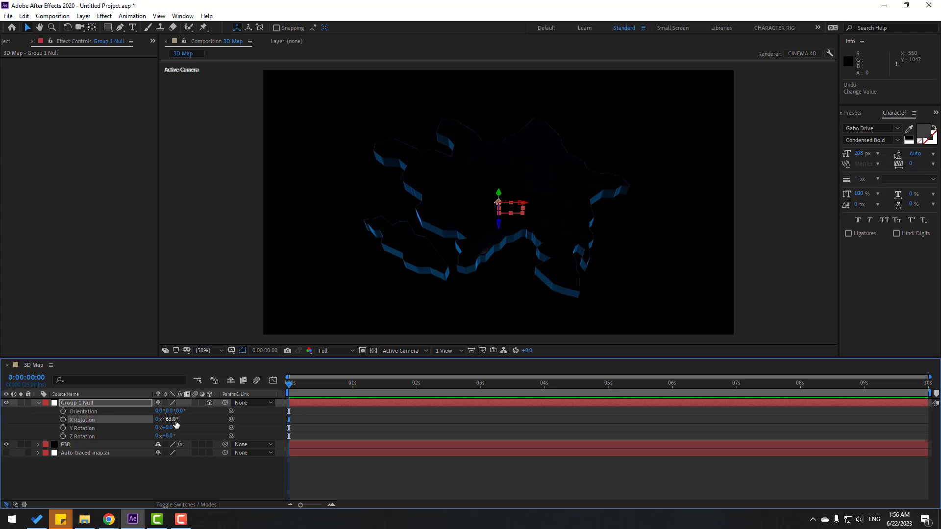
drag(175, 421, 98, 437)
Step: Start keyframing the null's X, Y and Z Rotation at the first frame
click(63, 420)
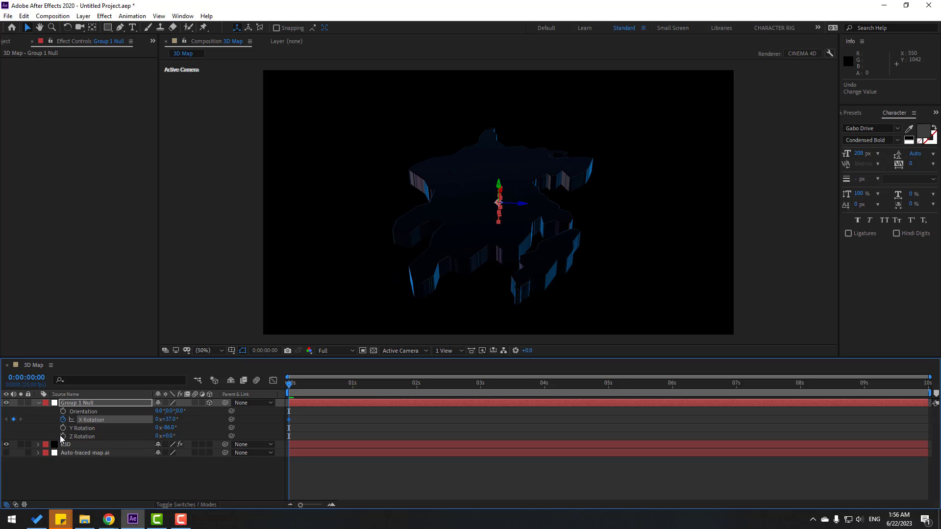
click(63, 428)
click(63, 436)
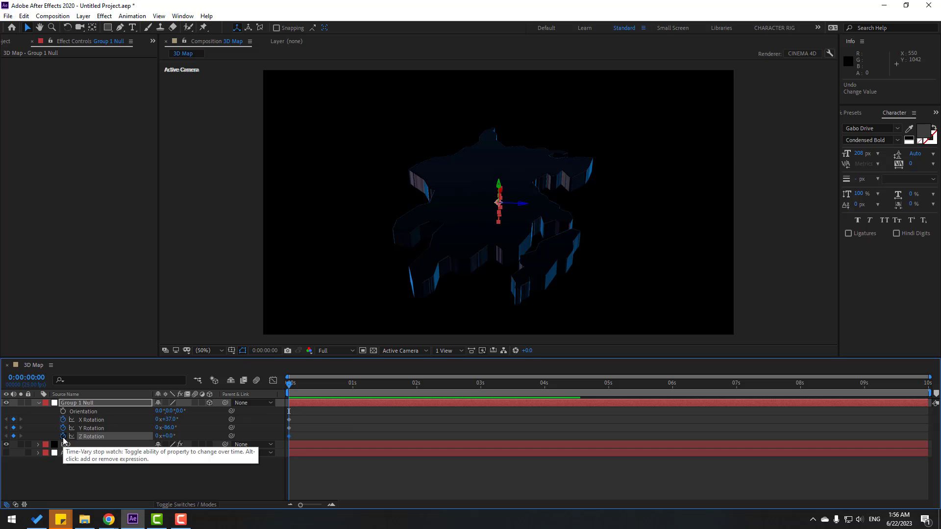
Step: Keyframe the null's rotation at 0:00:01:05 to X 40°, Y 15°, Z -1°, and at the first frame to X 43°, Y -111°
drag(299, 386, 364, 386)
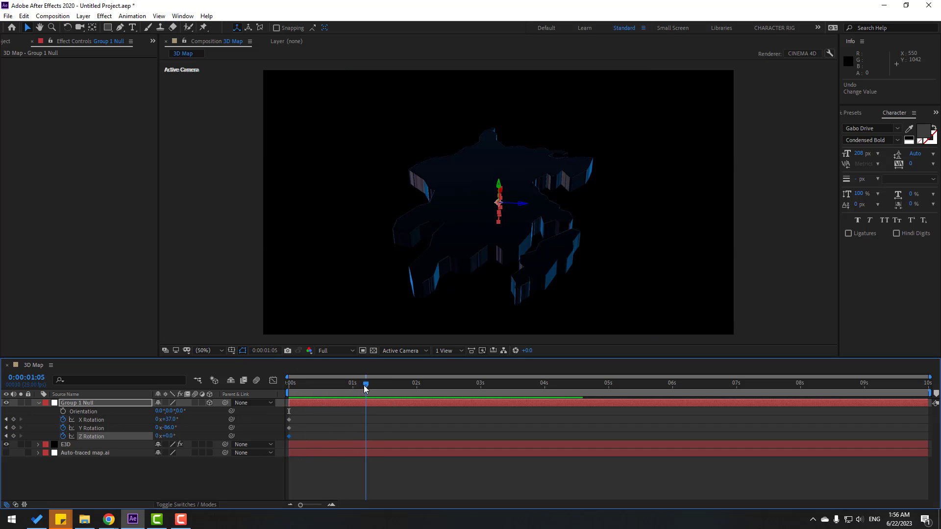
drag(165, 436, 175, 419)
drag(356, 396, 284, 391)
drag(161, 421, 161, 428)
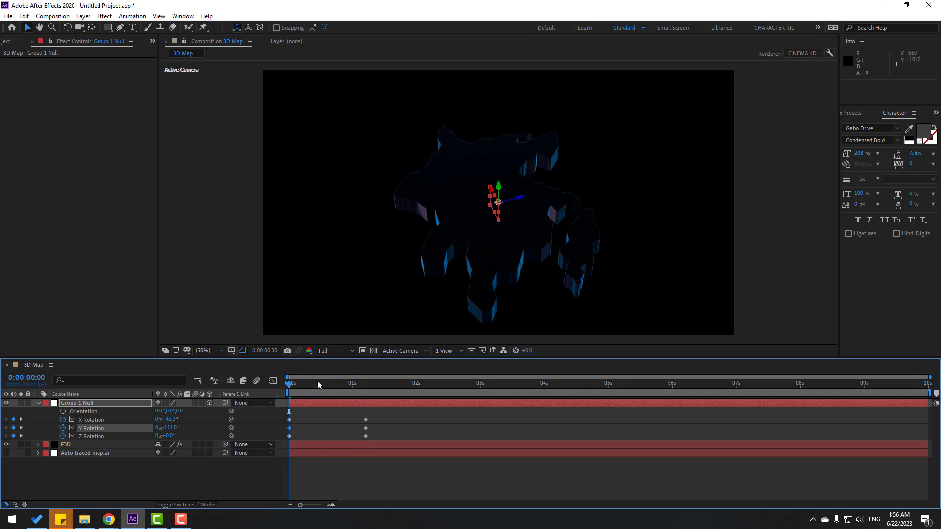
Step: Keyframe the null's Position at 0:00:01:05 and push its Z value to 22070 at the first frame
drag(290, 386, 367, 390)
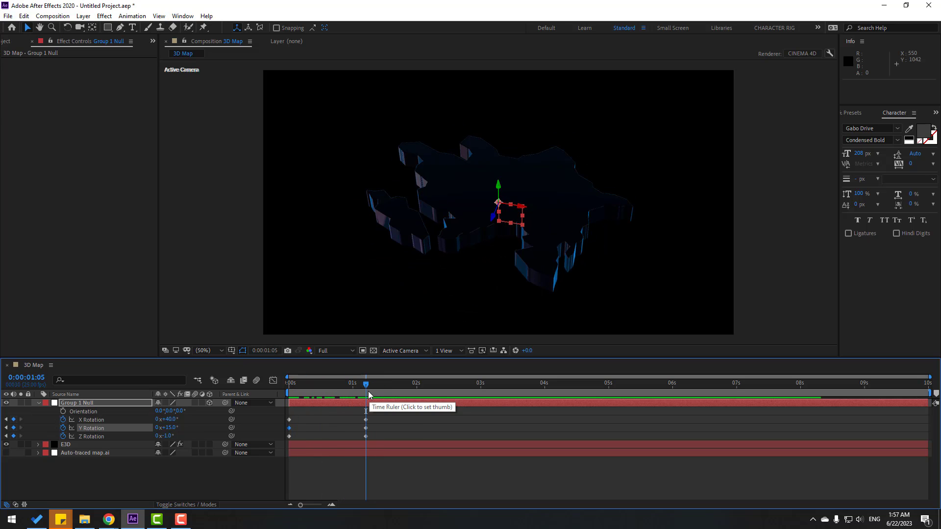
key(shift+p)
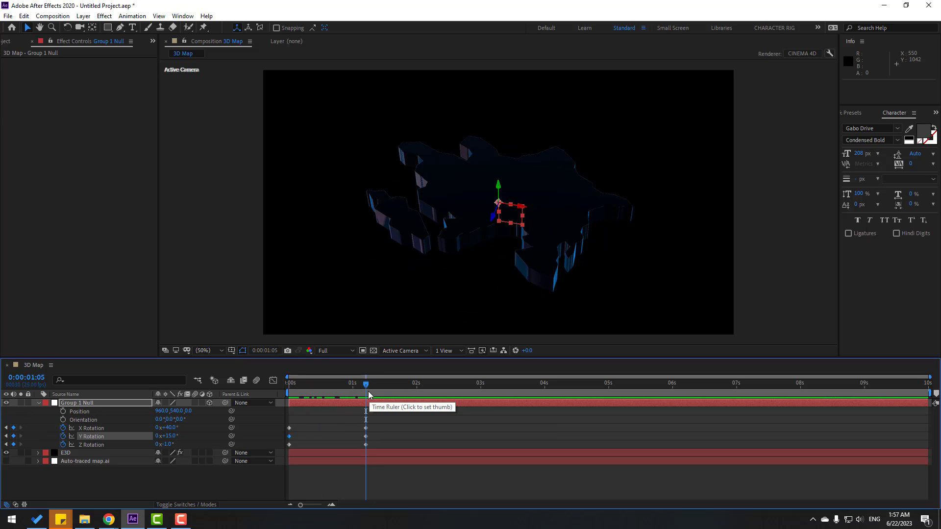
click(63, 411)
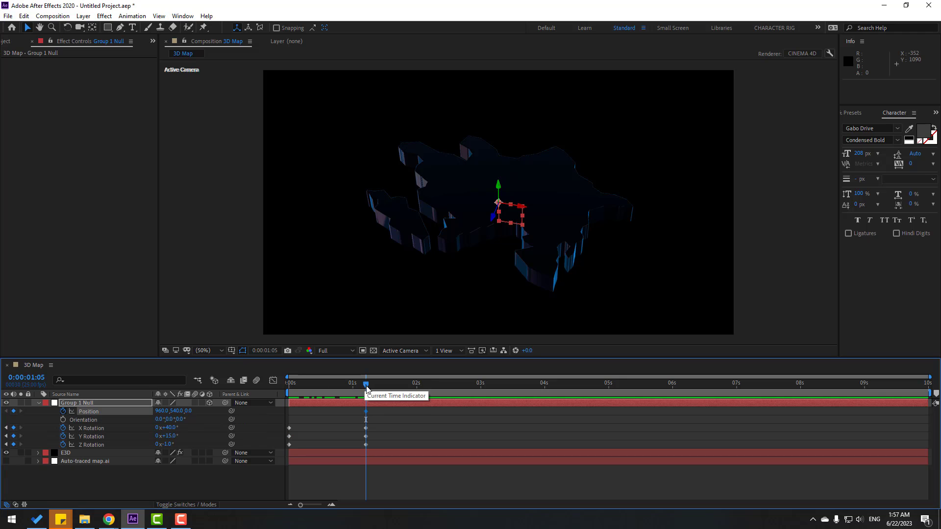
drag(366, 385, 290, 392)
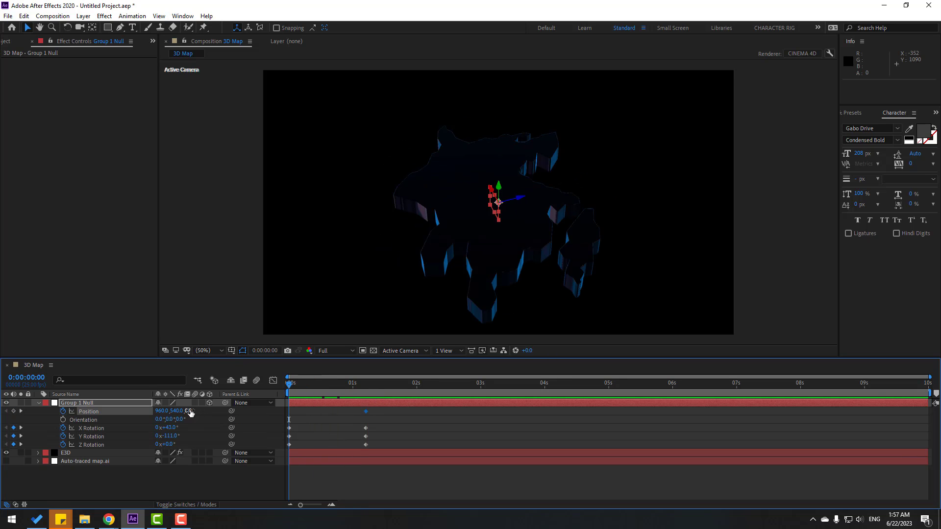
drag(194, 410, 510, 357)
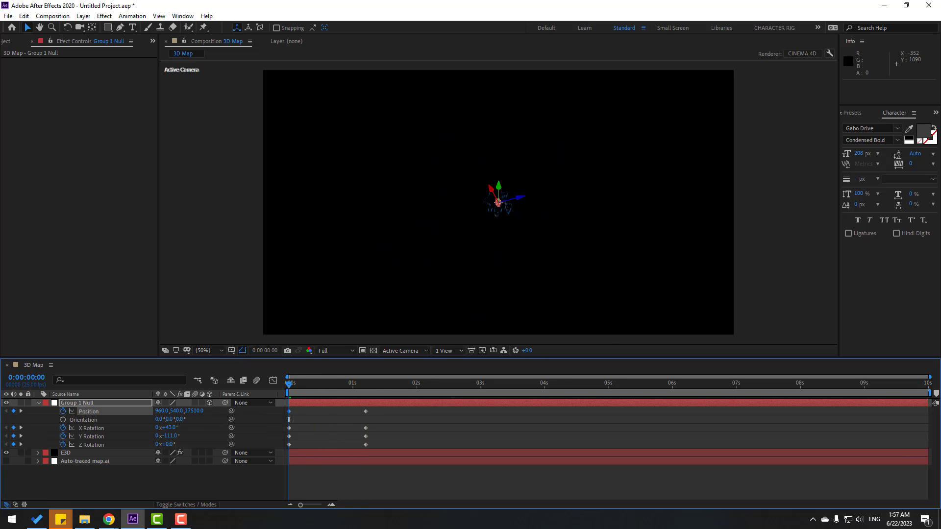
Step: Apply Easy Ease to all position and rotation keyframes of the null and preview the animation
drag(376, 419, 284, 449)
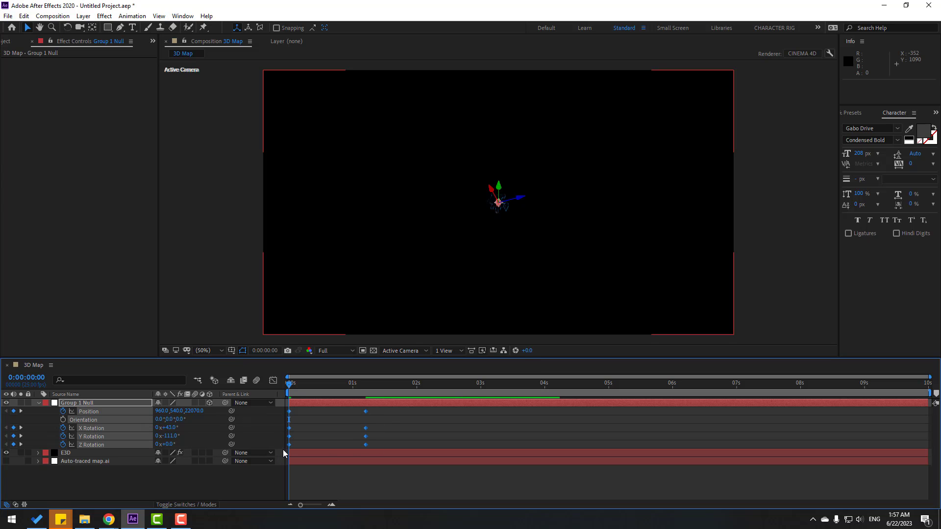
right_click(291, 444)
right_click(291, 444)
mouse_move(358, 436)
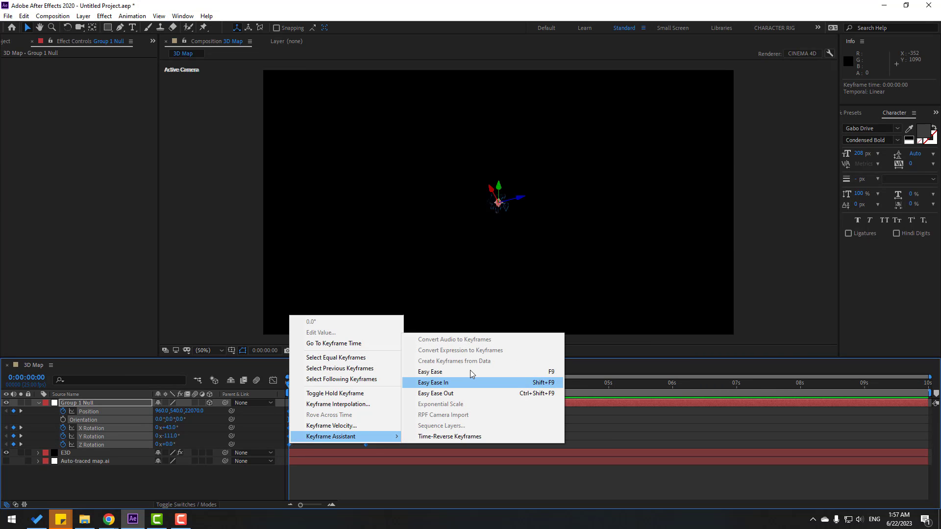
click(553, 373)
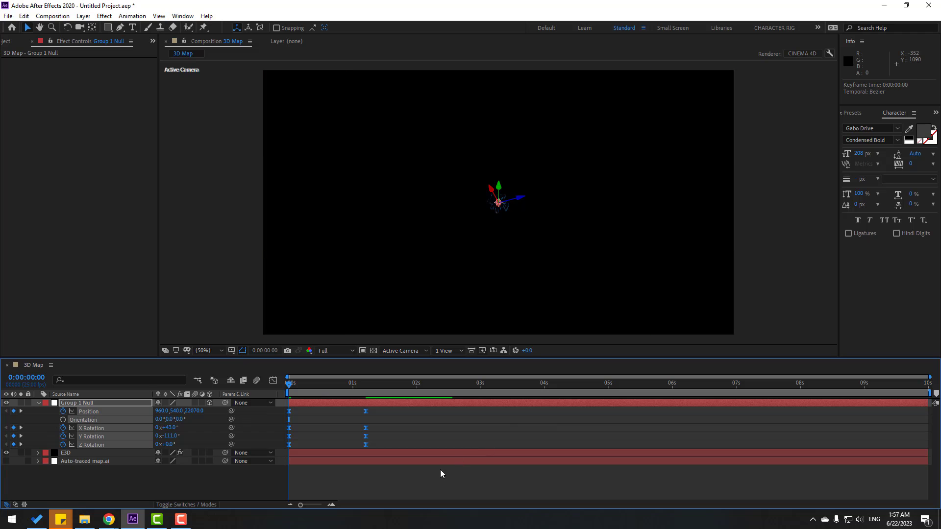
key(space)
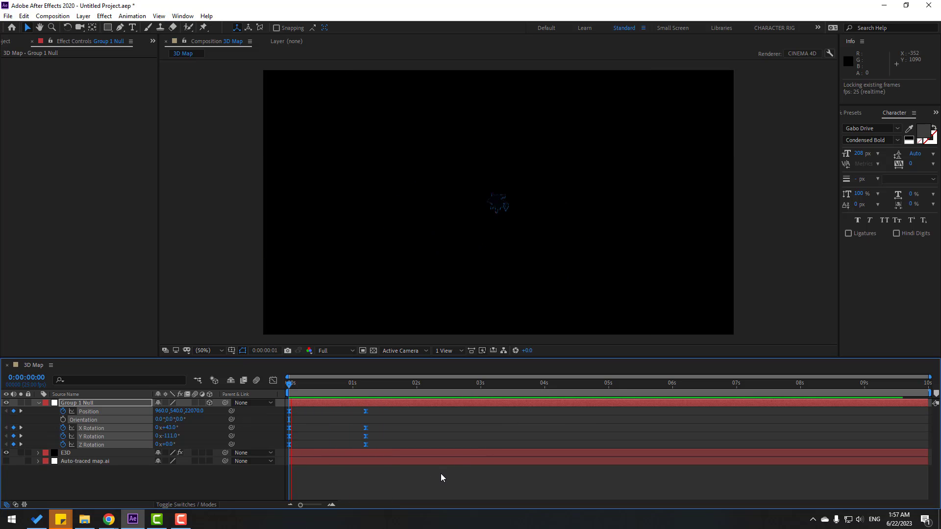
Step: End the work area at 0:00:08:00, keyframe the null's rotation there to X 56°, Y 34°, Z -13°, and play the animation
drag(349, 390, 709, 397)
click(396, 426)
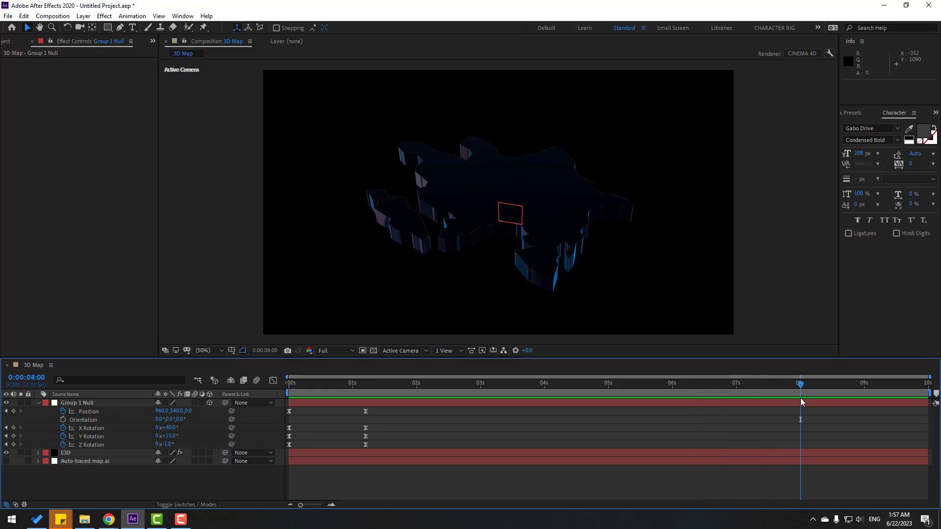
key(n)
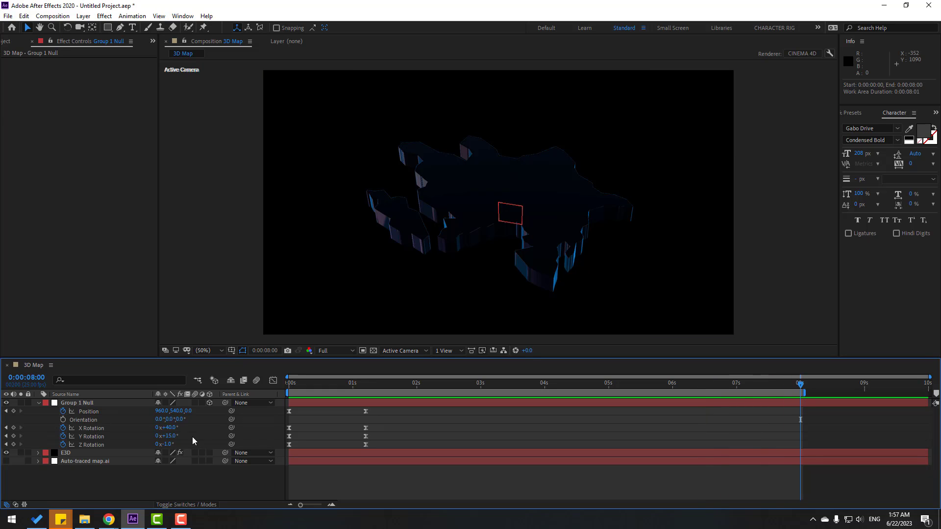
mouse_move(174, 439)
mouse_down()
mouse_move(181, 443)
mouse_move(165, 448)
mouse_move(180, 428)
mouse_move(166, 428)
mouse_move(182, 427)
mouse_up()
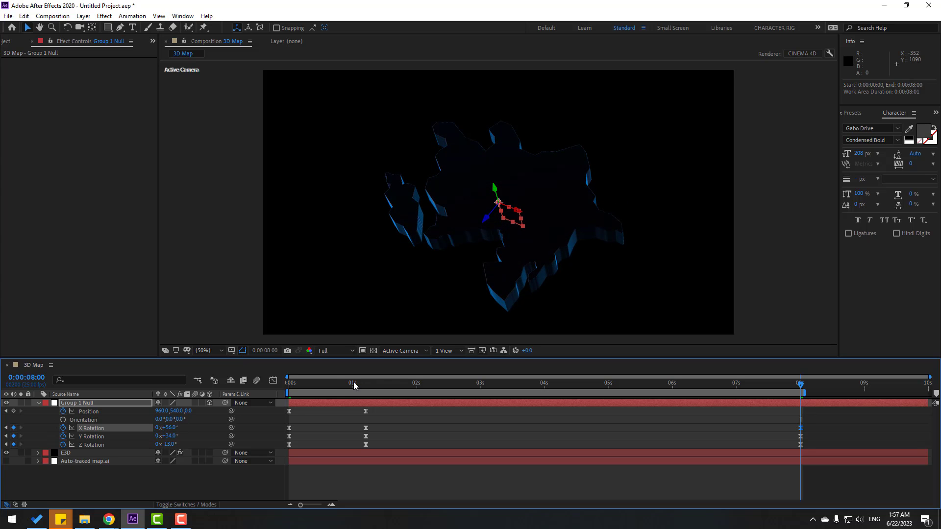
drag(354, 383, 478, 383)
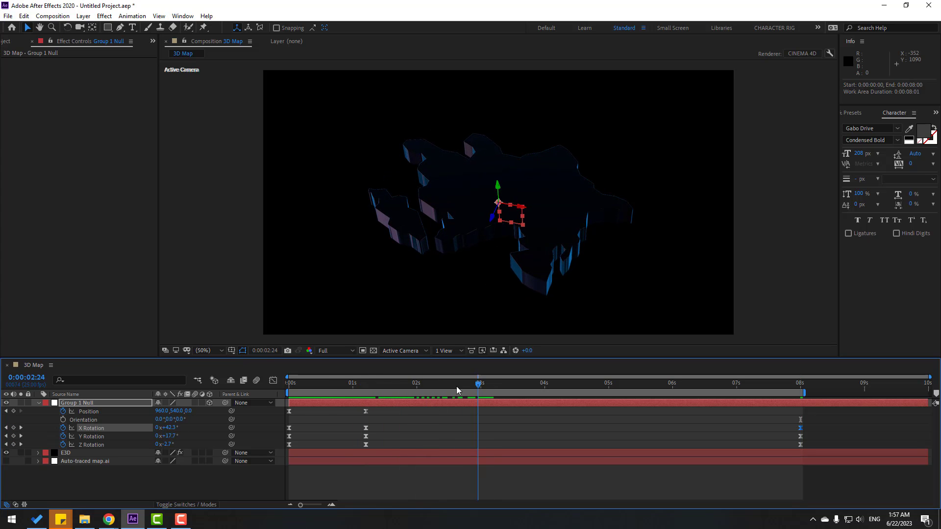
key(space)
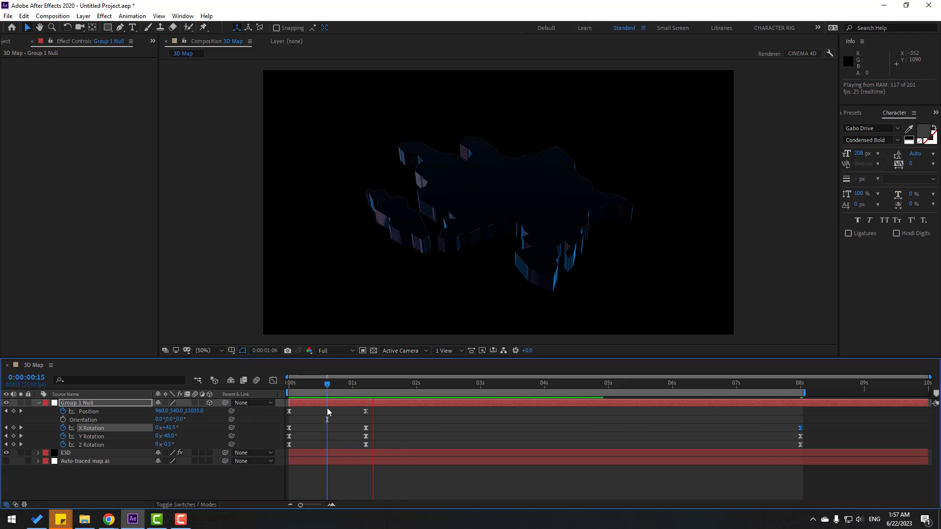
key(space)
Step: Move the last rotation keyframes to 0:00:06:01, shorten the work area to end there, and preview the faster motion
drag(830, 420, 678, 436)
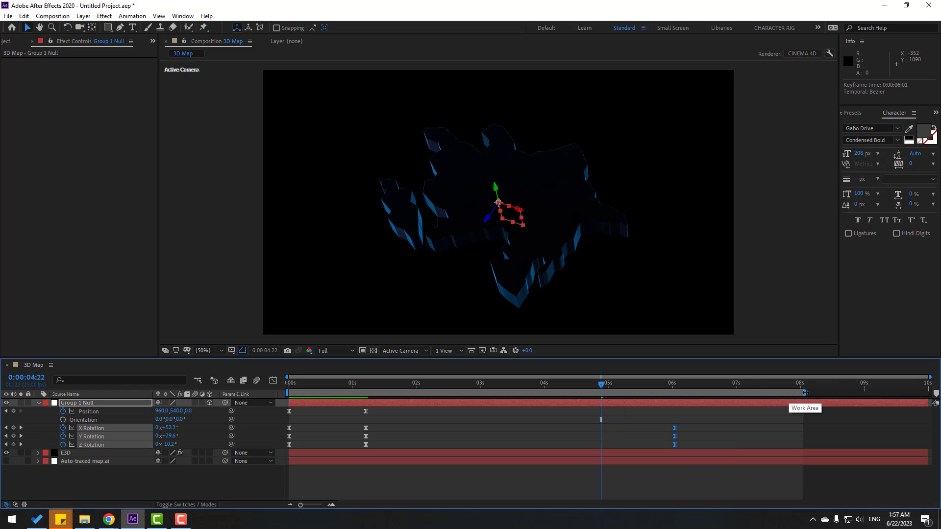
drag(805, 393, 683, 394)
key(space)
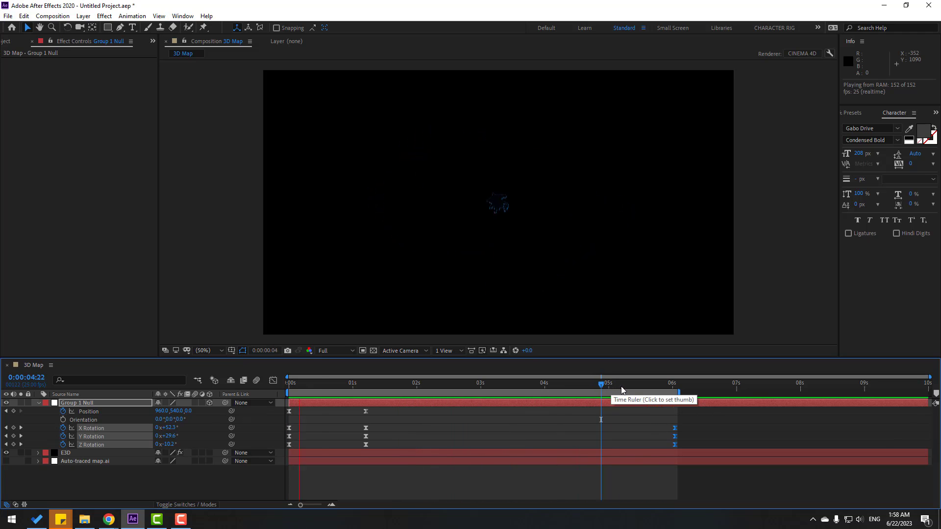
Step: Open Scene Setup for the E3D layer and add a cylinder model to the scene
click(76, 453)
click(66, 457)
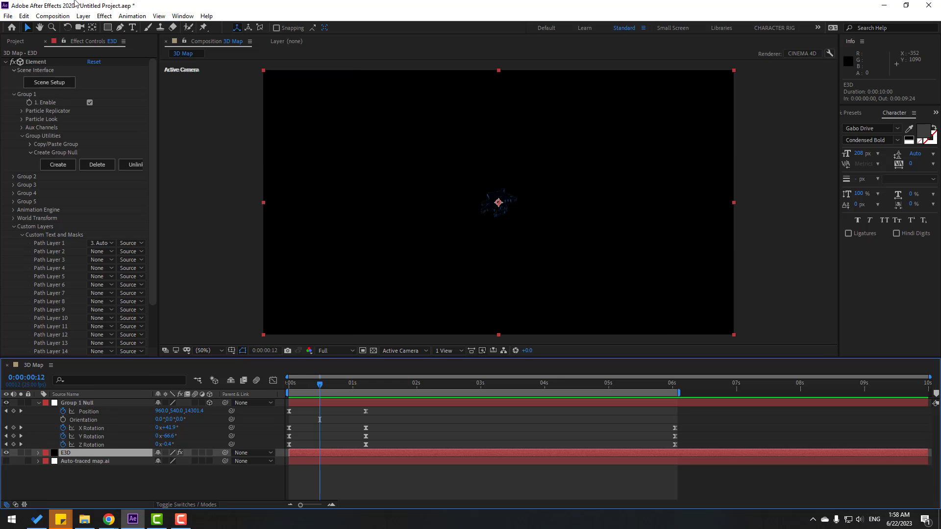
click(54, 82)
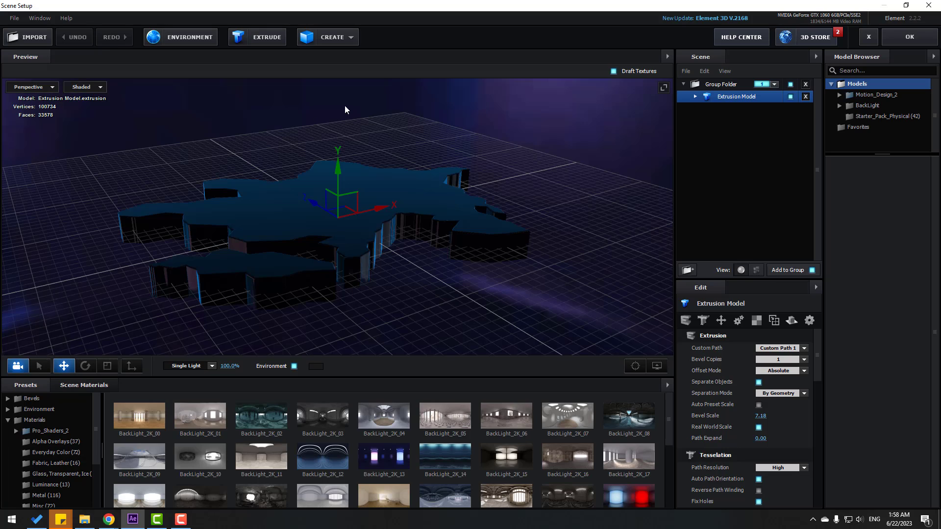
click(351, 38)
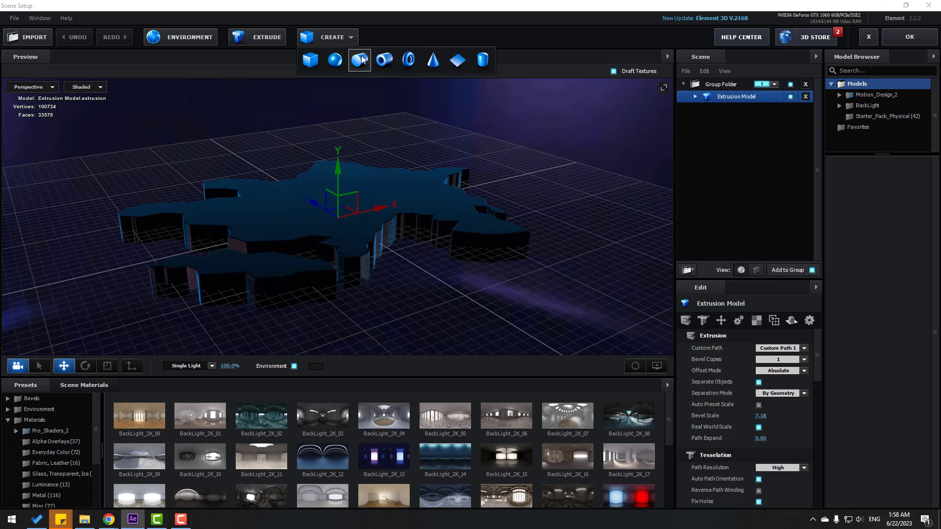
click(359, 60)
scroll(445, 203, up, 3)
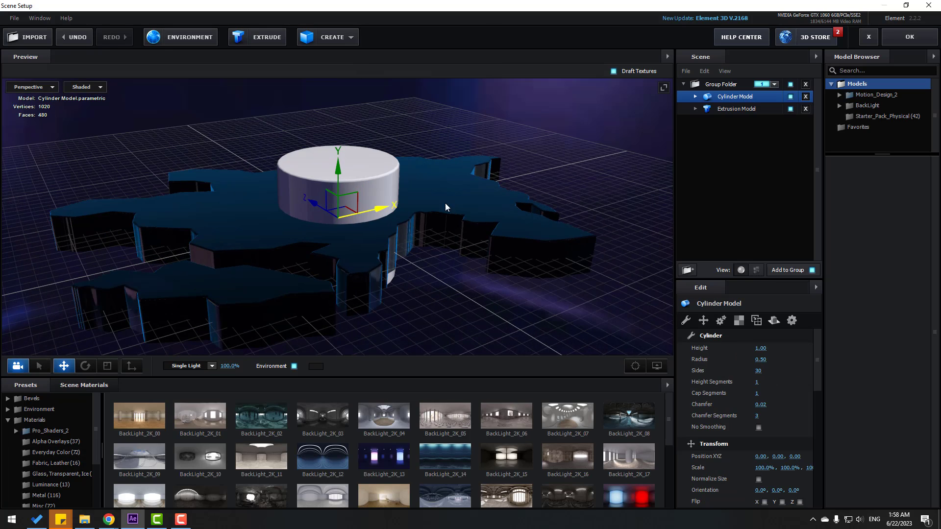
Step: Scale the cylinder down uniformly to about 7.7% and raise it along Y above the map's surface
drag(588, 157, 344, 250)
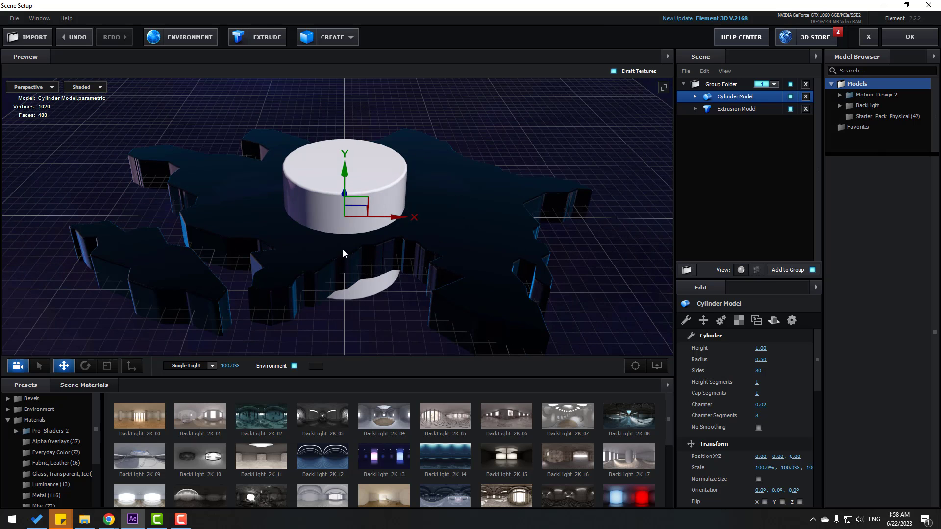
click(108, 368)
drag(382, 183, 389, 175)
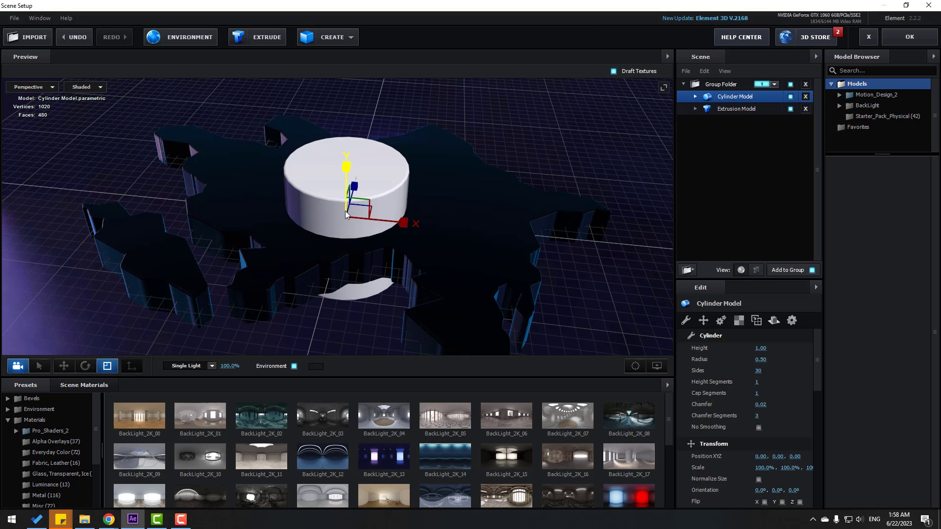
drag(339, 221, 311, 241)
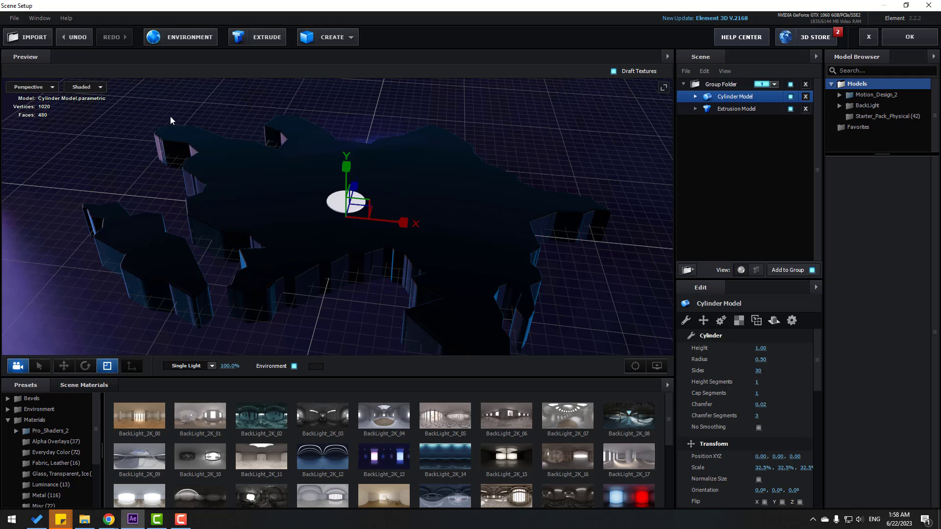
click(64, 366)
drag(346, 167, 346, 107)
click(107, 366)
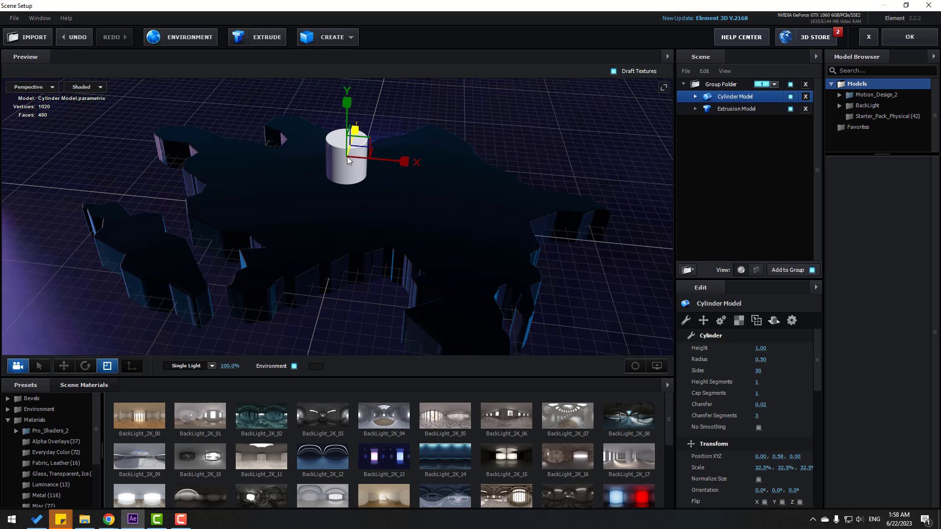
drag(347, 158, 335, 171)
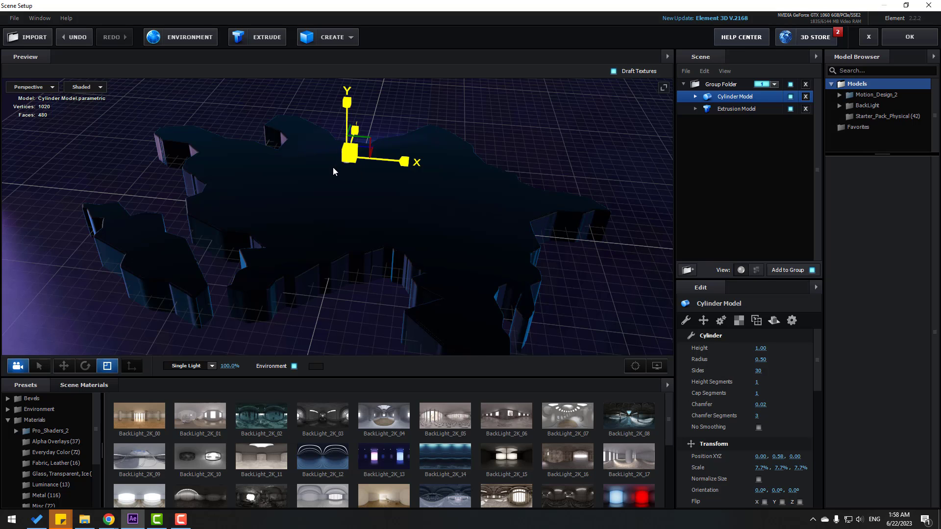
Step: Place the cylinder on the map's surface near its edge, at about X 1.85, Y 0.12, Z 0.29
click(63, 366)
scroll(403, 154, up, 5)
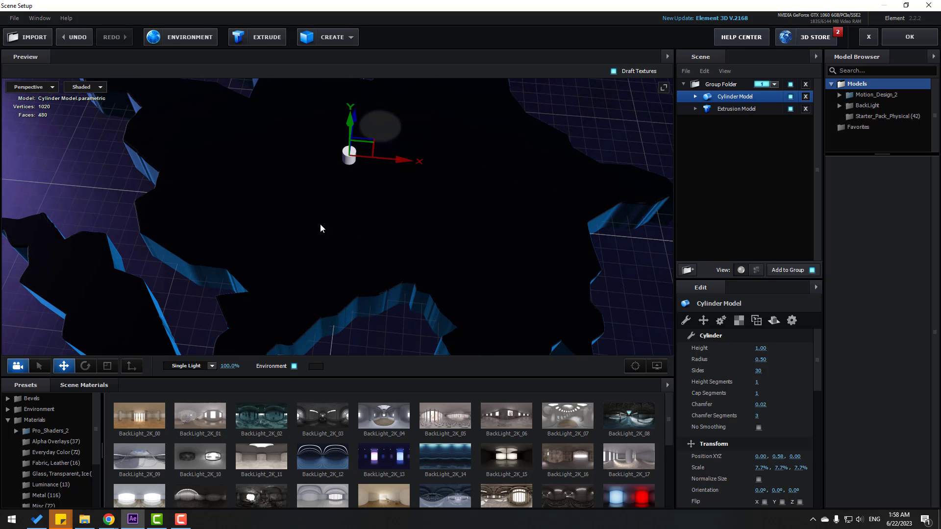
drag(426, 159, 648, 179)
drag(605, 215, 352, 140)
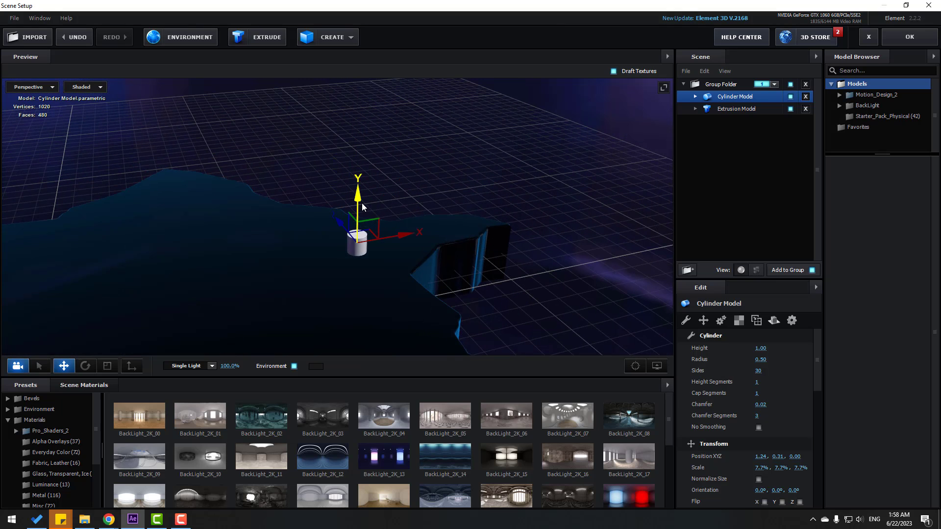
drag(363, 206, 359, 253)
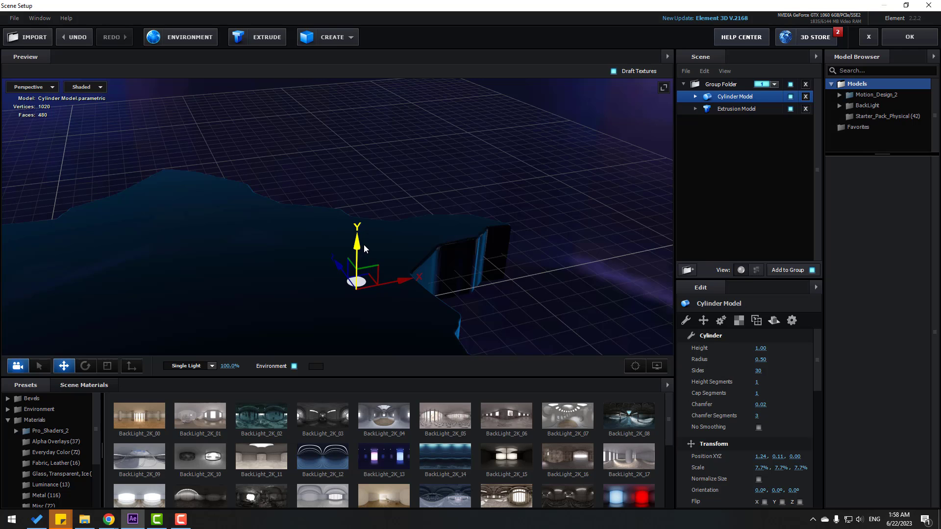
drag(348, 269, 431, 275)
Step: Apply the Bright_Light material from the Physical presets to the small cylinder on the map
scroll(44, 441, down, 3)
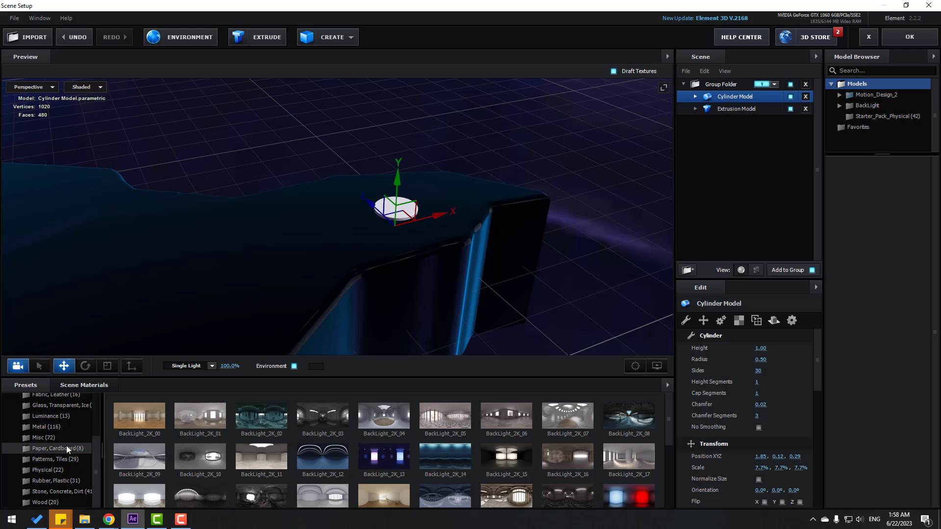
click(51, 471)
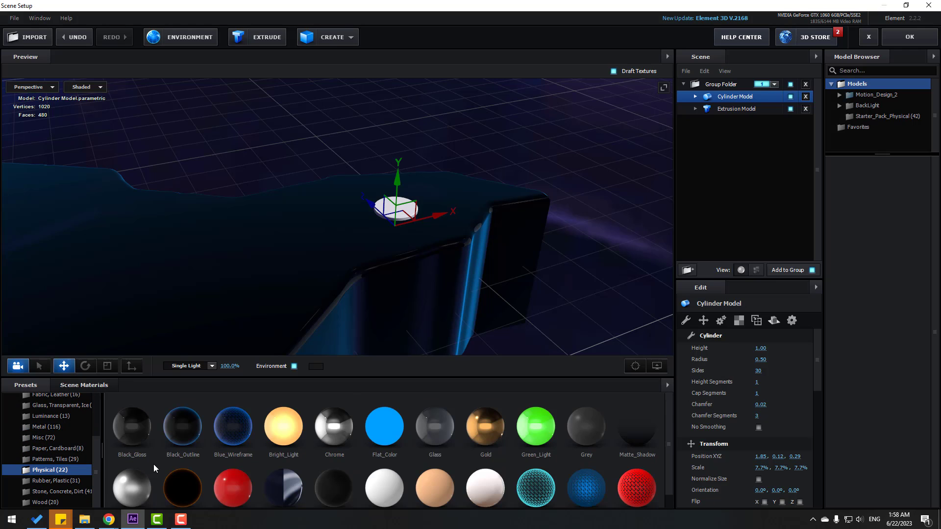
scroll(163, 471, down, 1)
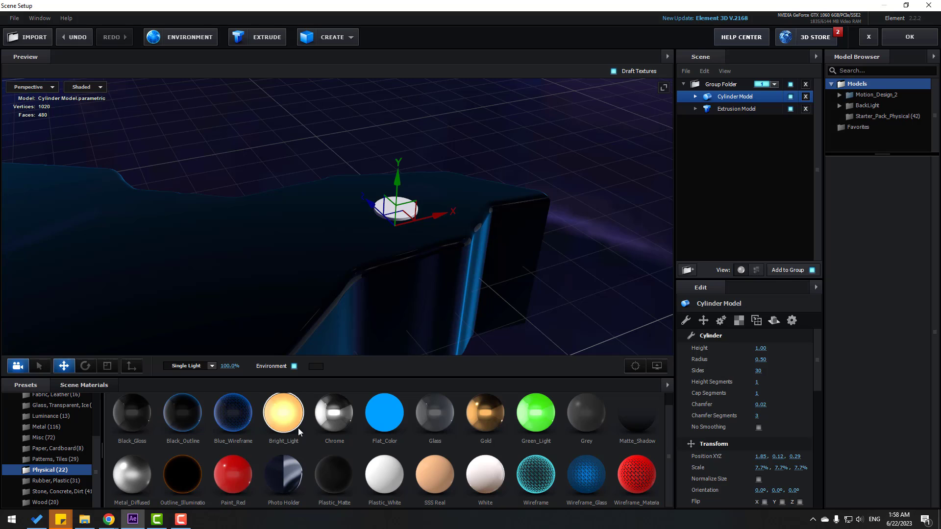
drag(300, 432, 402, 227)
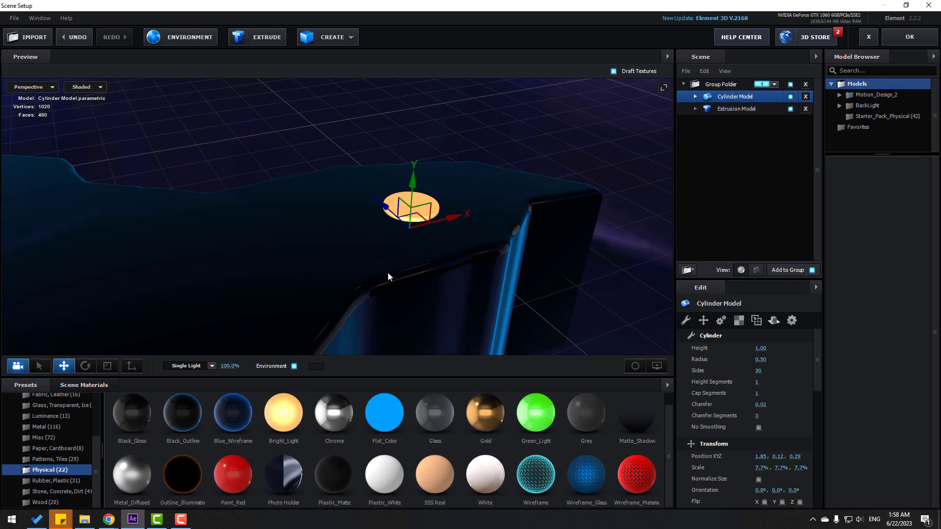
Step: Change the illumination color of the cylinder's Bright_Light material to bright blue, 279CFF
drag(388, 273, 294, 304)
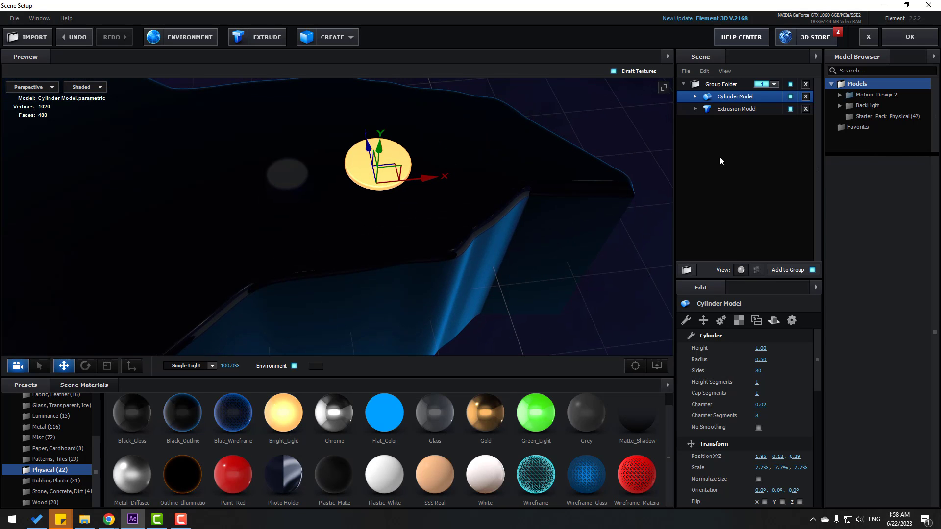
click(696, 97)
click(734, 109)
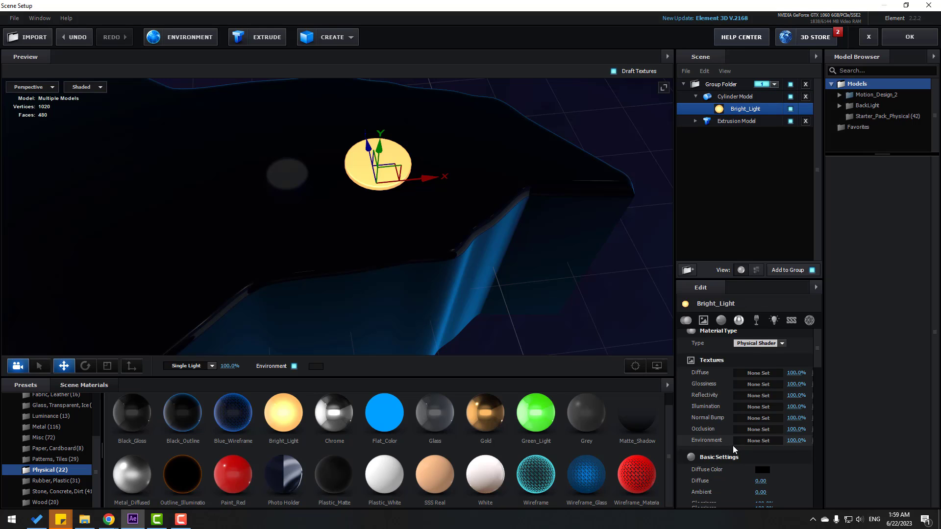
scroll(734, 445, down, 5)
scroll(745, 452, down, 1)
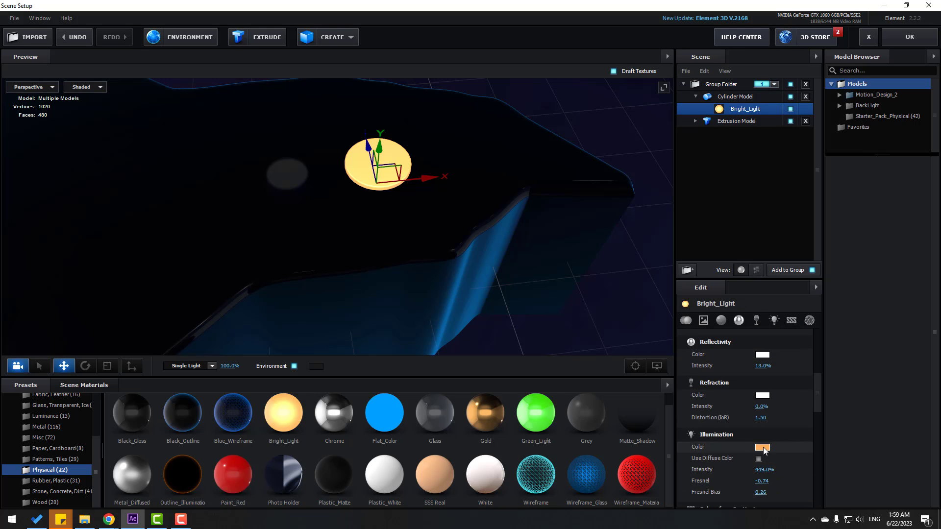
click(763, 447)
click(810, 431)
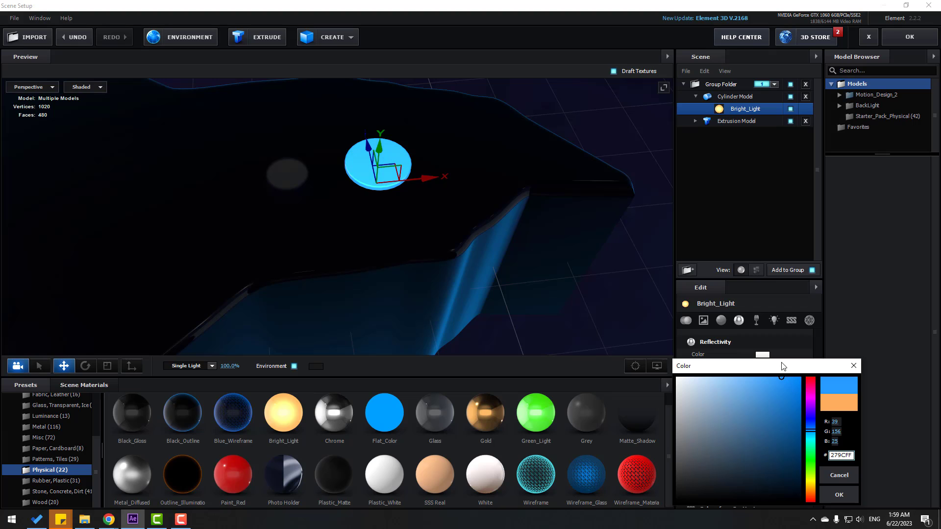
click(833, 493)
Step: Lower the glowing cylinder slightly along Y to 0.11, closer to the map's surface
scroll(334, 191, up, 2)
drag(392, 183, 382, 214)
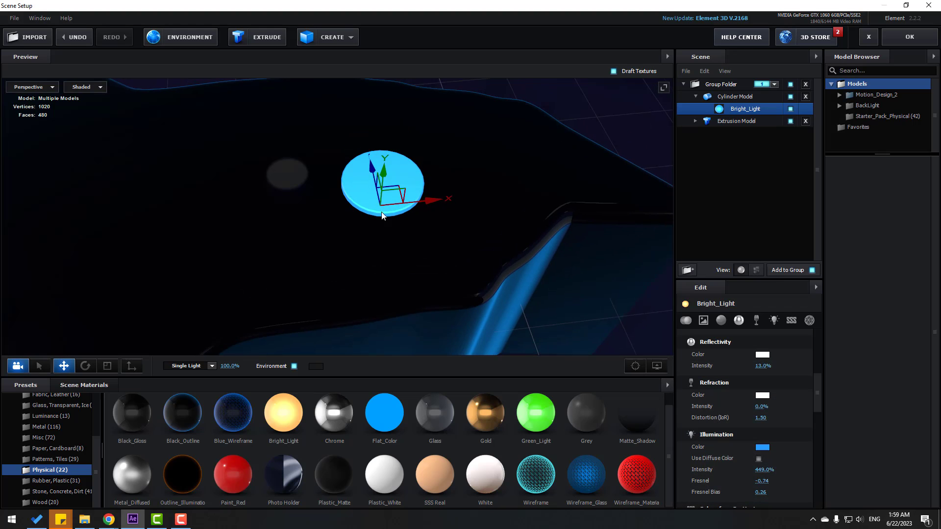
scroll(384, 186, up, 2)
drag(394, 170, 391, 167)
Step: Duplicate the cylinder twice and place the copies on the map's western half, the second at about X -0.46, Y 0.11, Z 0.83
scroll(290, 273, down, 8)
drag(291, 273, 471, 214)
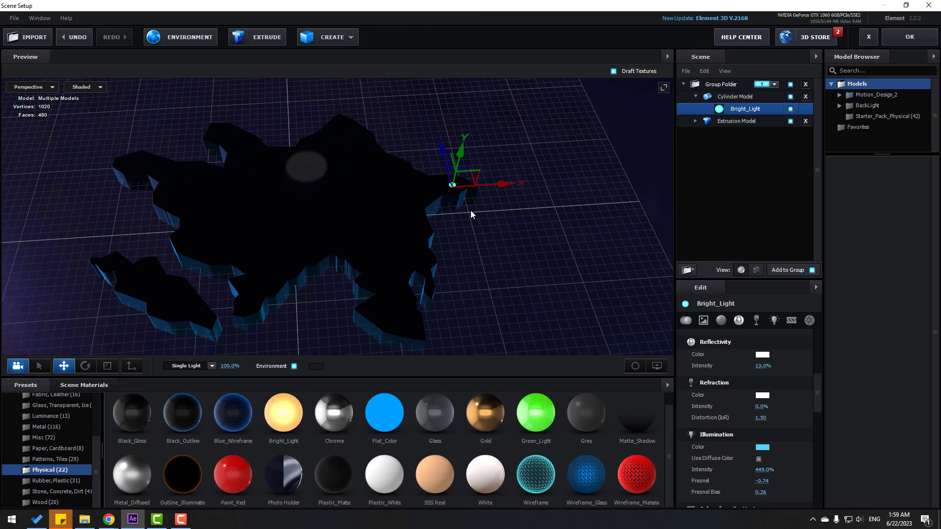
click(737, 98)
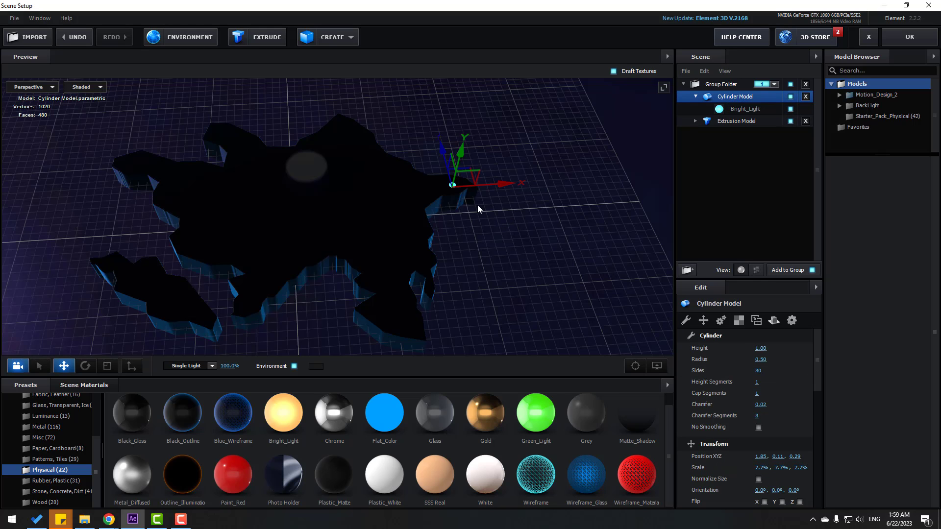
key(ctrl+d)
drag(372, 201, 347, 204)
drag(333, 221, 327, 274)
key(ctrl+d)
drag(318, 189, 360, 142)
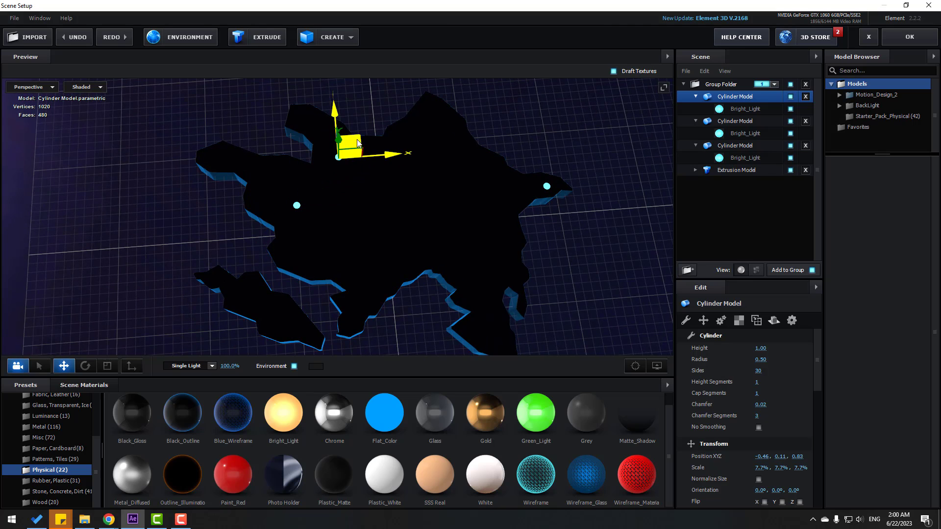
Step: Duplicate more cylinders, spread them across the mainland, and move two extra copies toward the separate island
key(ctrl+d)
drag(351, 140, 490, 237)
key(ctrl+d)
key(ctrl+d)
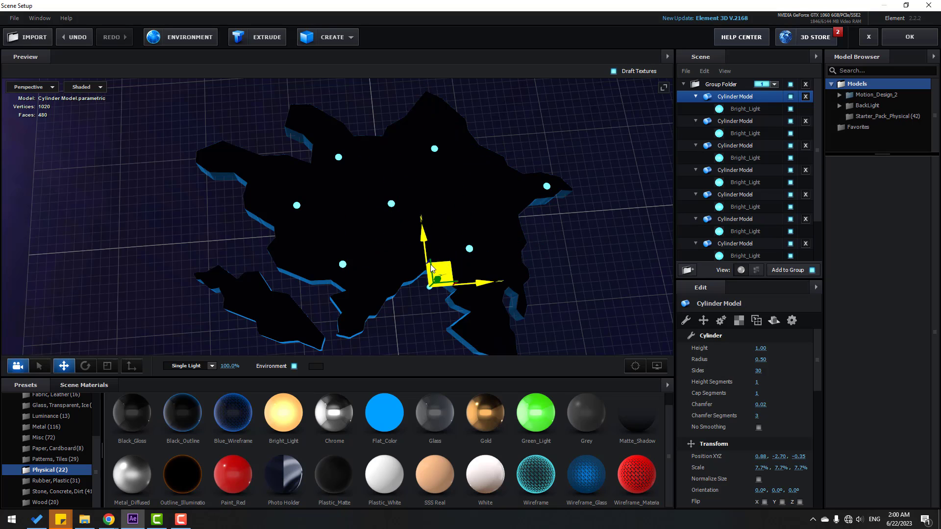
drag(443, 269, 298, 303)
Step: Select the two extra cylinders below the map together and raise them along Y to the map's level
drag(147, 309, 180, 280)
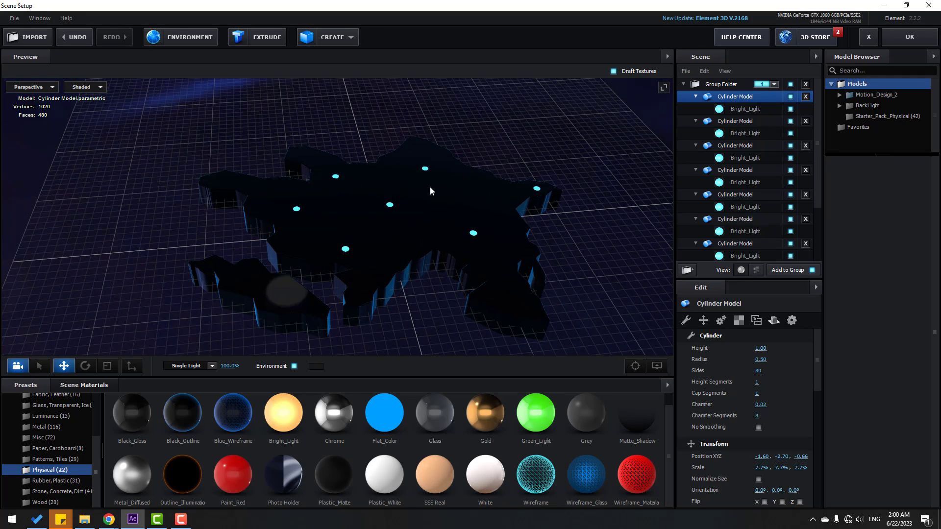
click(740, 119)
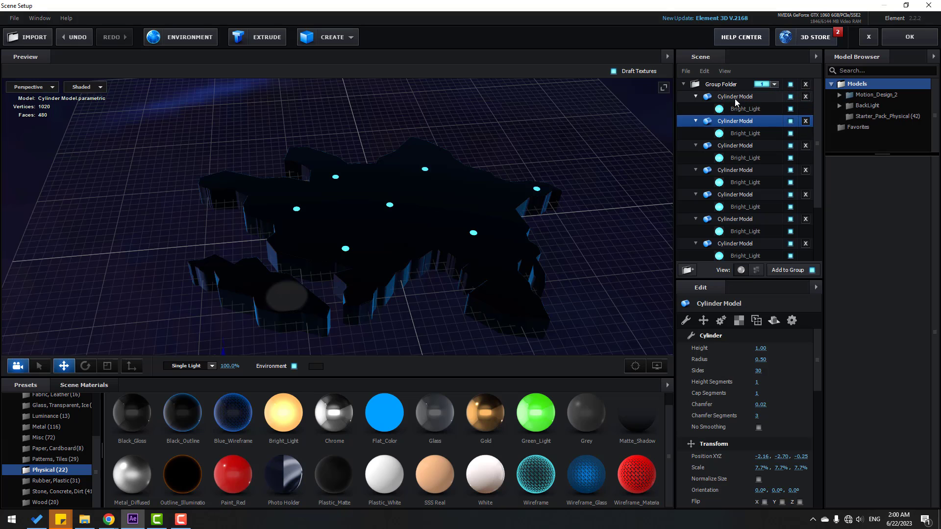
click(742, 96)
scroll(378, 282, down, 3)
drag(371, 290, 357, 294)
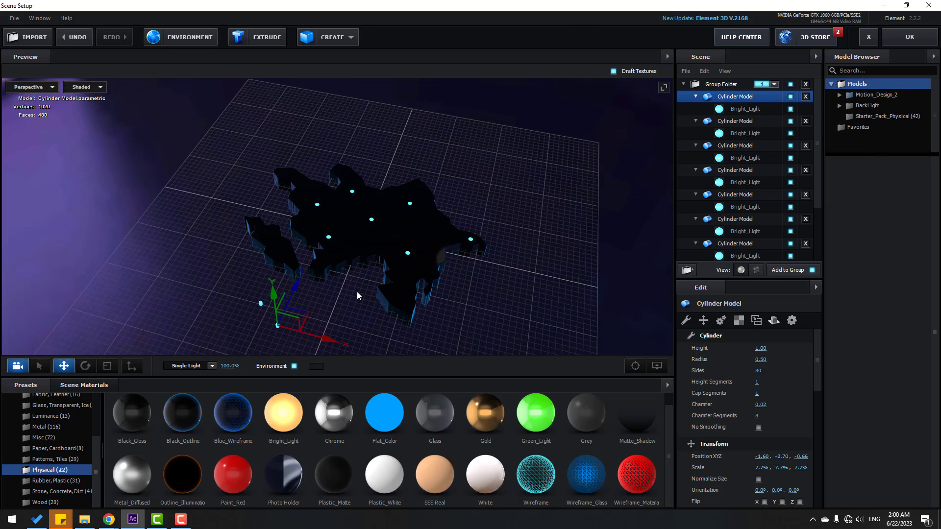
ctrl+click(739, 121)
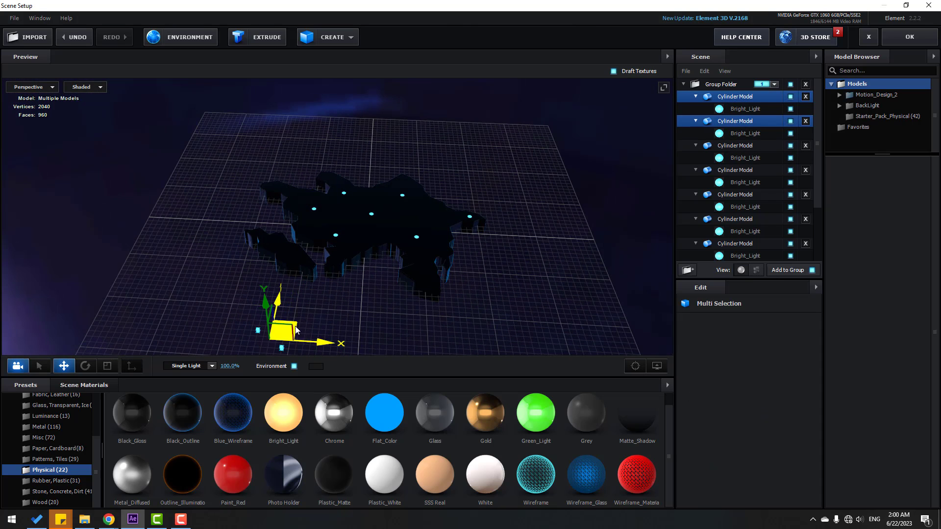
drag(366, 321, 378, 295)
drag(267, 316, 301, 195)
Step: Shift the two selected cylinders along X onto the separate island and fine-tune their height to Y 0.12 on its surface
scroll(236, 251, up, 2)
drag(236, 251, 282, 262)
scroll(282, 263, up, 4)
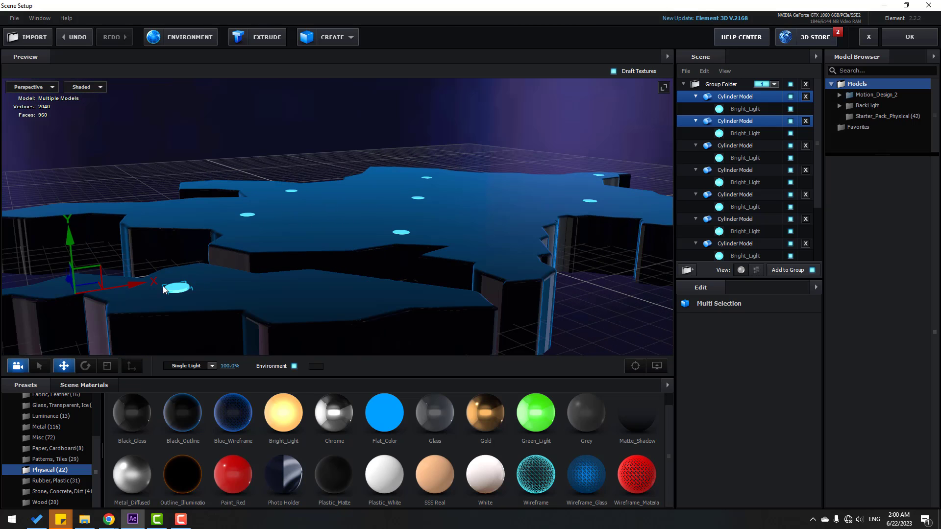
drag(131, 289, 275, 297)
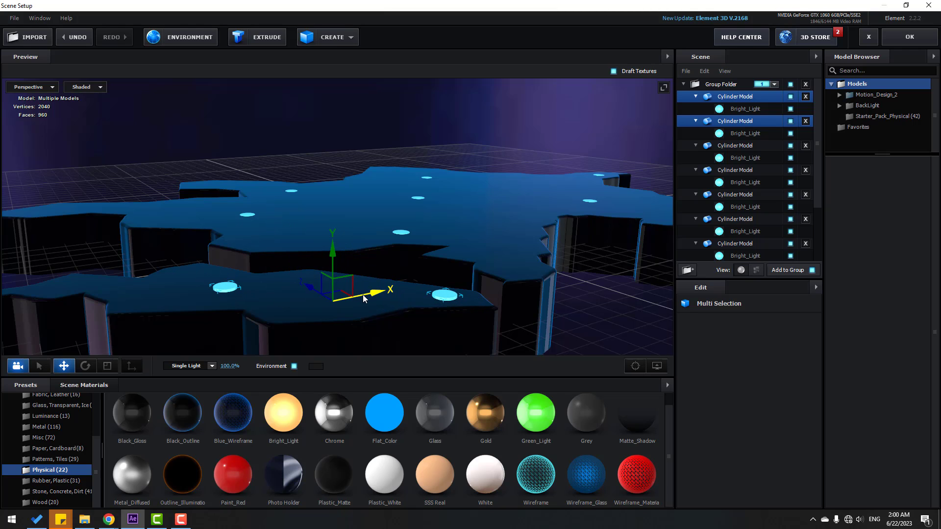
drag(364, 298, 281, 302)
drag(286, 262, 287, 264)
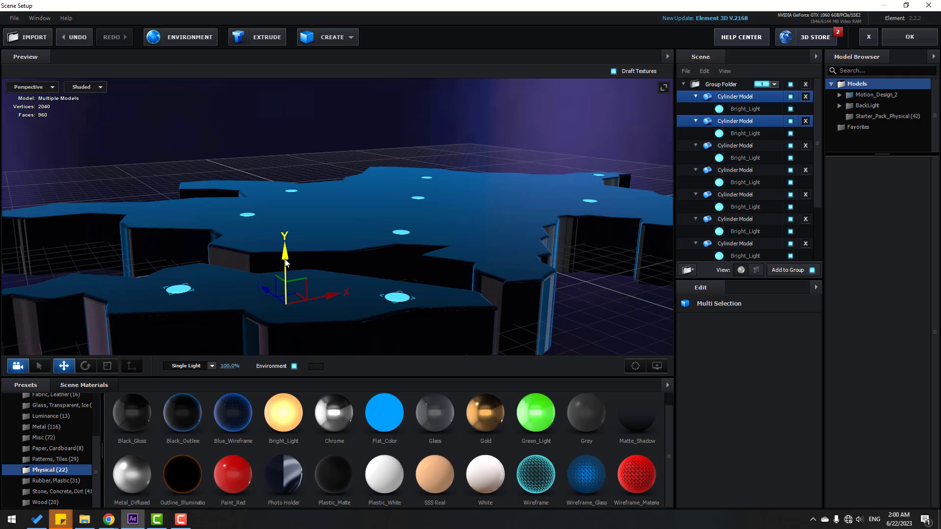
Step: Duplicate one island cylinder repeatedly and distribute the copies over the mainland, including at about X 0.94, Z -1.21 and X -0.32, Z -0.79
drag(475, 139, 456, 220)
scroll(456, 219, up, 2)
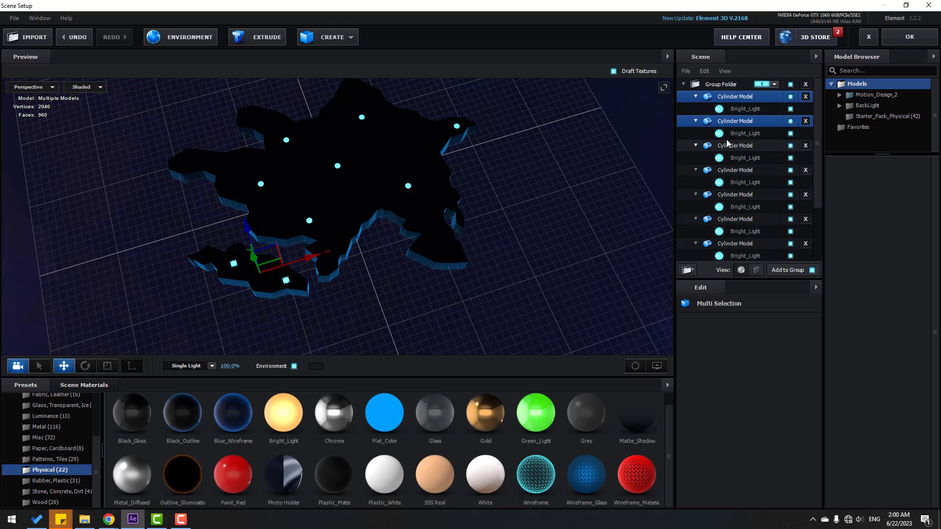
click(742, 97)
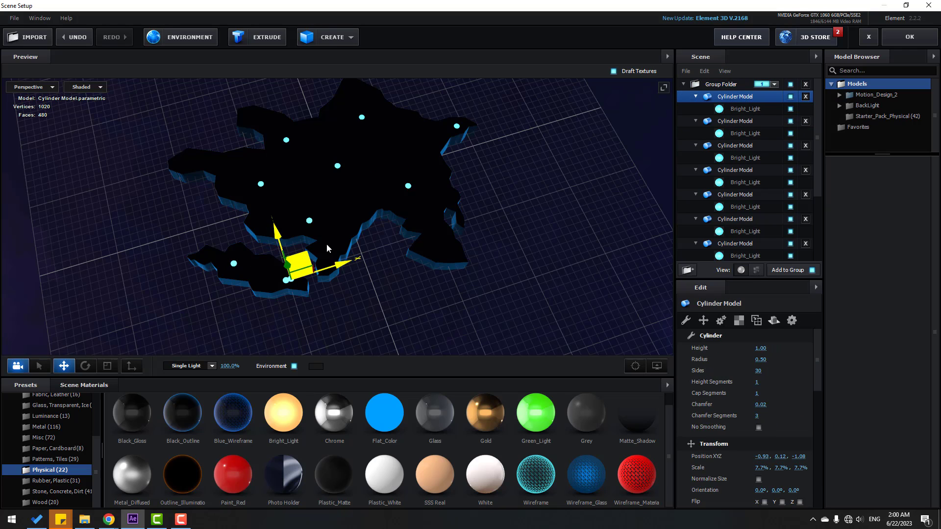
drag(327, 249, 445, 222)
drag(346, 233, 345, 252)
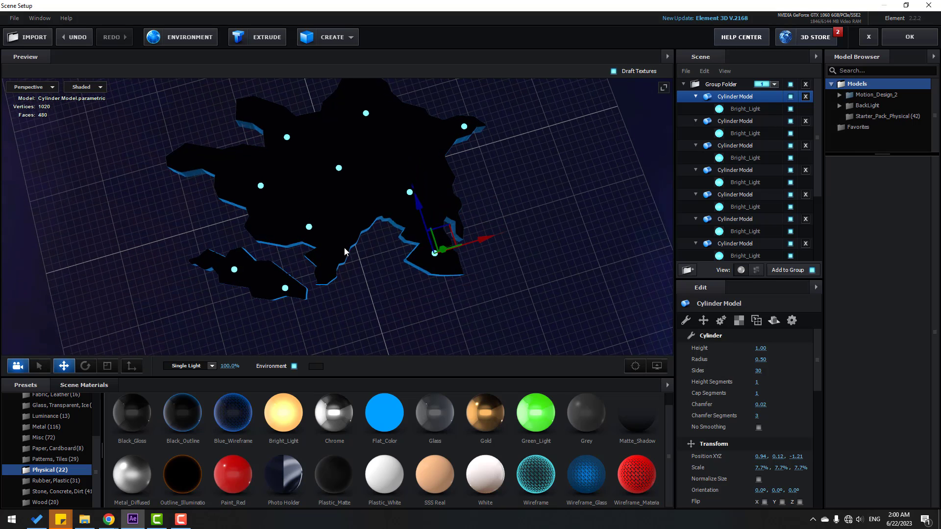
drag(442, 242, 268, 94)
drag(324, 136, 315, 194)
drag(260, 151, 342, 302)
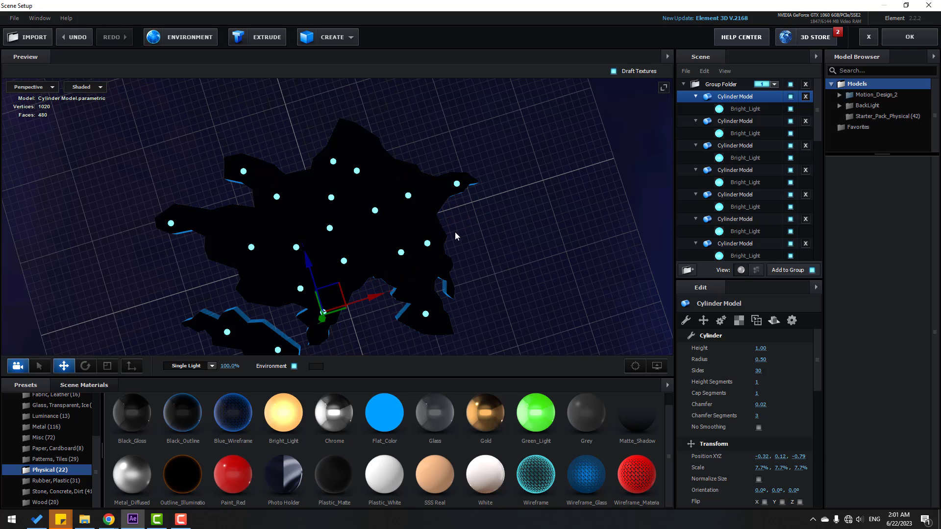
Step: Collapse the cylinder models one by one in the scene hierarchy to hide their Bright_Light material entries
scroll(454, 232, down, 3)
mouse_move(455, 232)
mouse_down()
mouse_move(446, 235)
mouse_move(444, 220)
mouse_up()
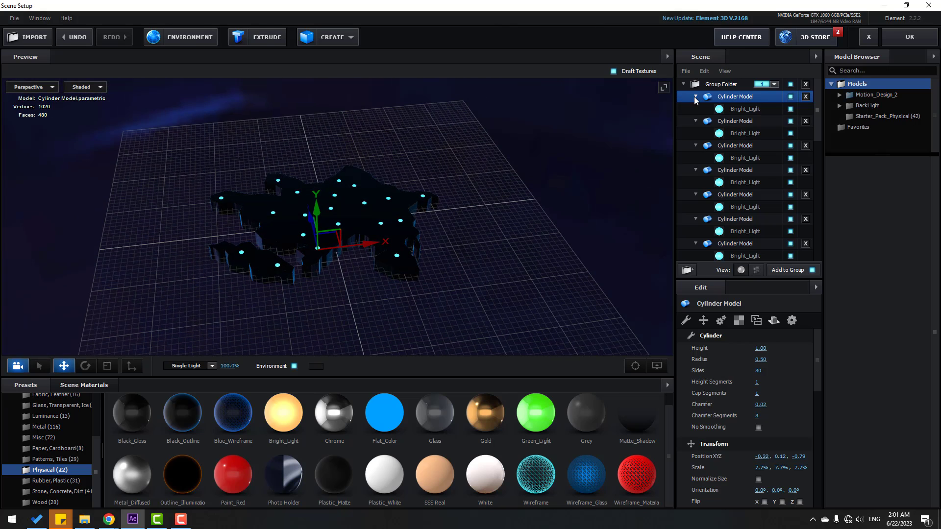
click(695, 96)
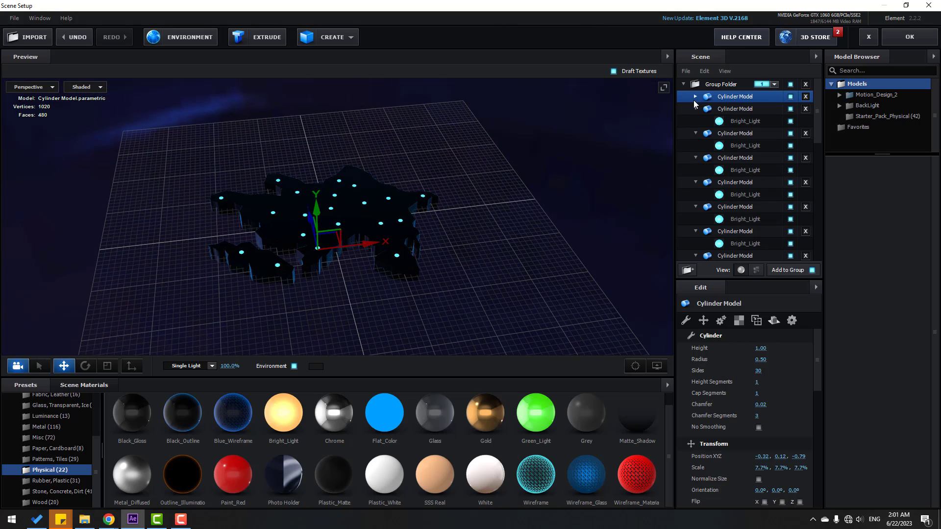
click(694, 109)
click(694, 121)
click(694, 133)
click(694, 146)
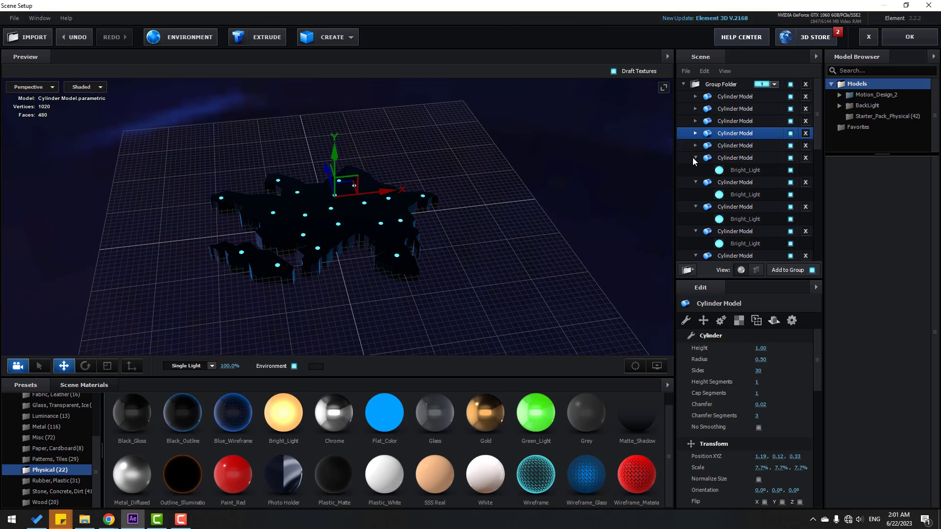
click(693, 158)
scroll(691, 215, down, 4)
click(695, 229)
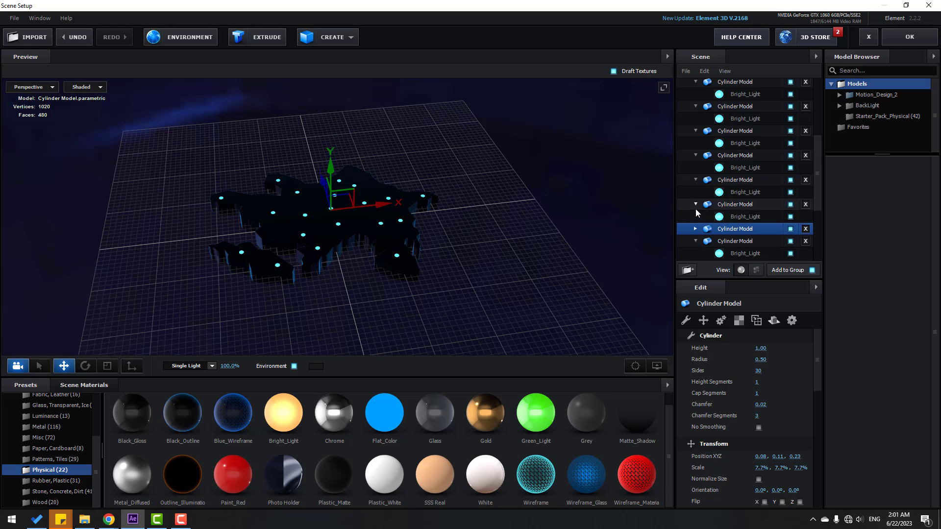
click(695, 204)
click(695, 180)
click(695, 155)
click(695, 131)
click(696, 107)
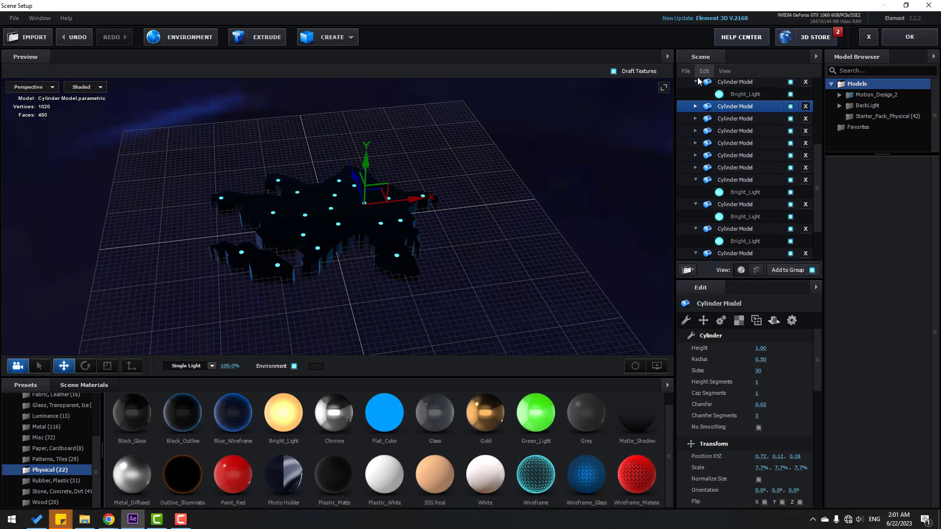
click(701, 74)
click(693, 83)
scroll(697, 195, up, 3)
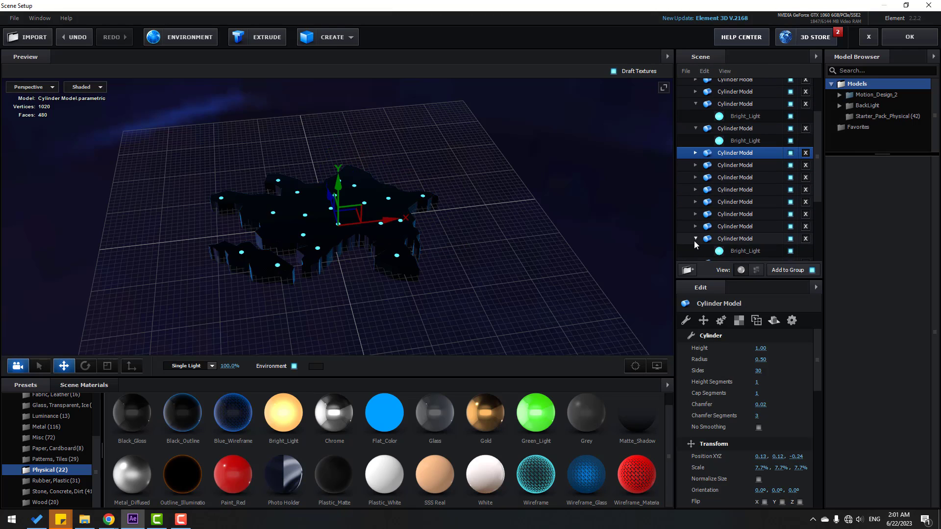
click(695, 240)
scroll(696, 237, down, 4)
click(695, 240)
click(695, 218)
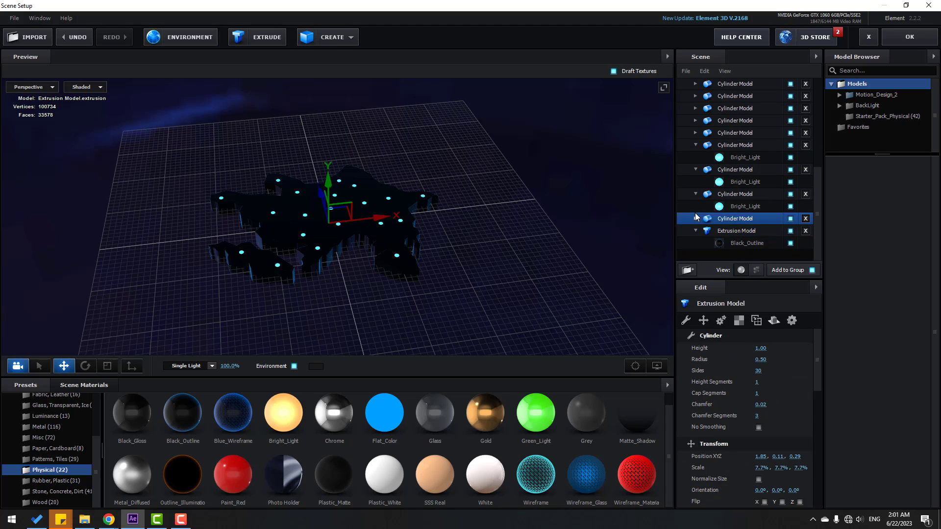
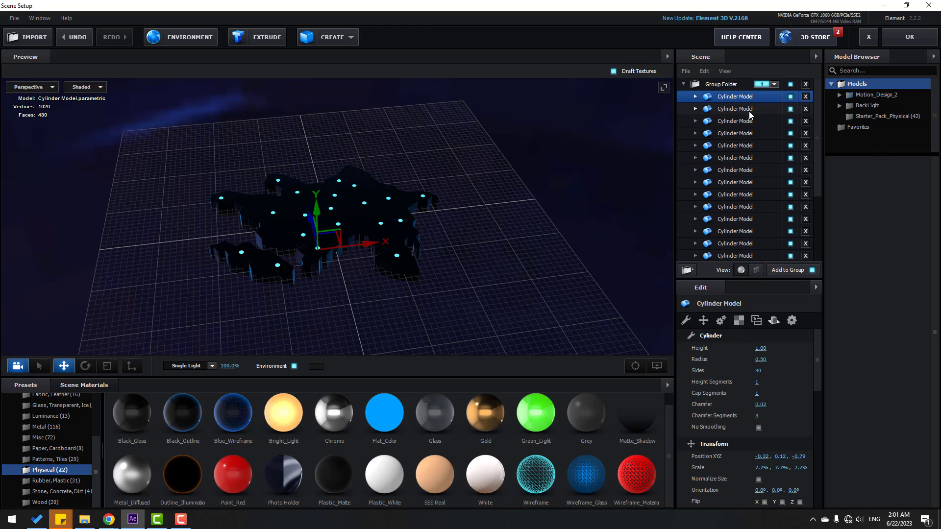
Step: Create a new group folder in the scene hierarchy and move it out above the existing group folder
click(724, 85)
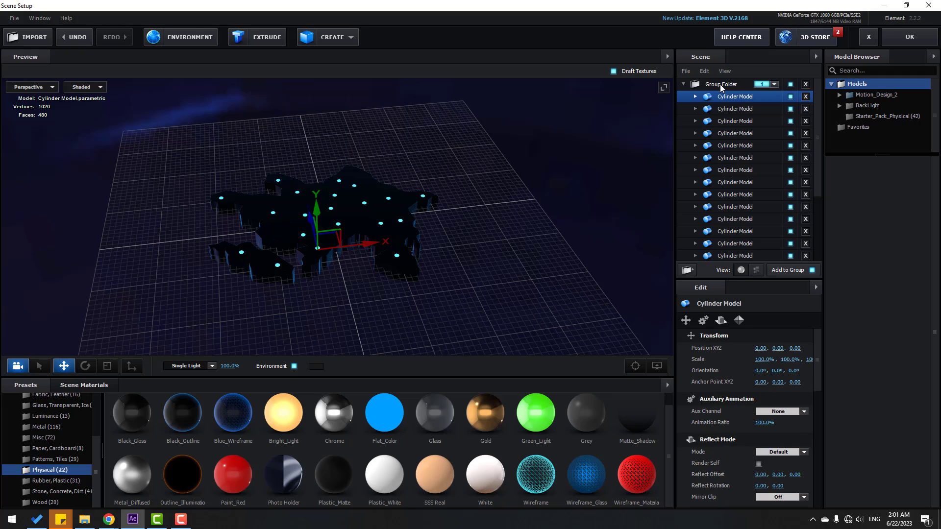
click(686, 273)
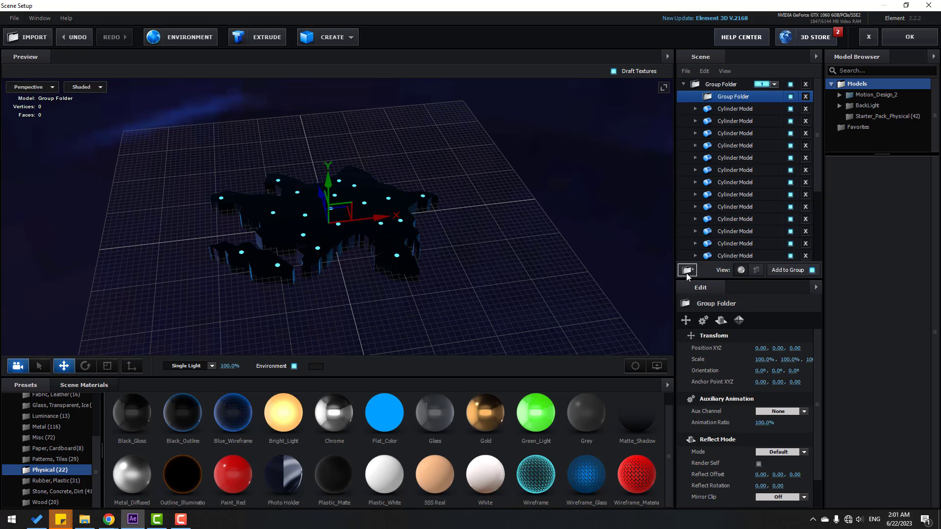
drag(732, 98, 726, 78)
Step: Select all the cylinder models, leaving out the extrusion model, and move them into the new empty group folder
click(734, 118)
scroll(734, 192, down, 4)
ctrl+click(731, 228)
ctrl+click(732, 219)
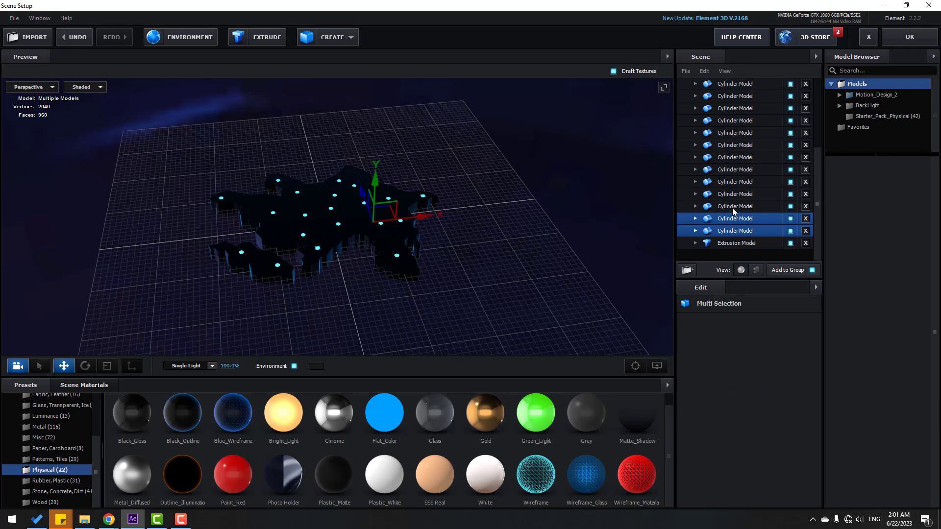
ctrl+click(733, 206)
ctrl+click(731, 194)
ctrl+click(730, 182)
ctrl+click(730, 170)
ctrl+click(729, 157)
ctrl+click(728, 133)
ctrl+click(728, 120)
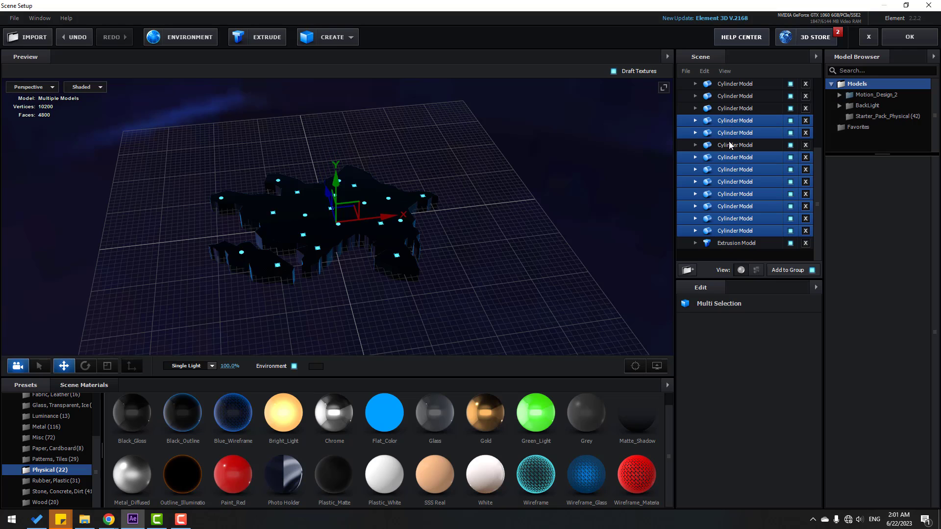
ctrl+click(729, 142)
ctrl+click(728, 109)
ctrl+click(729, 98)
scroll(766, 196, up, 4)
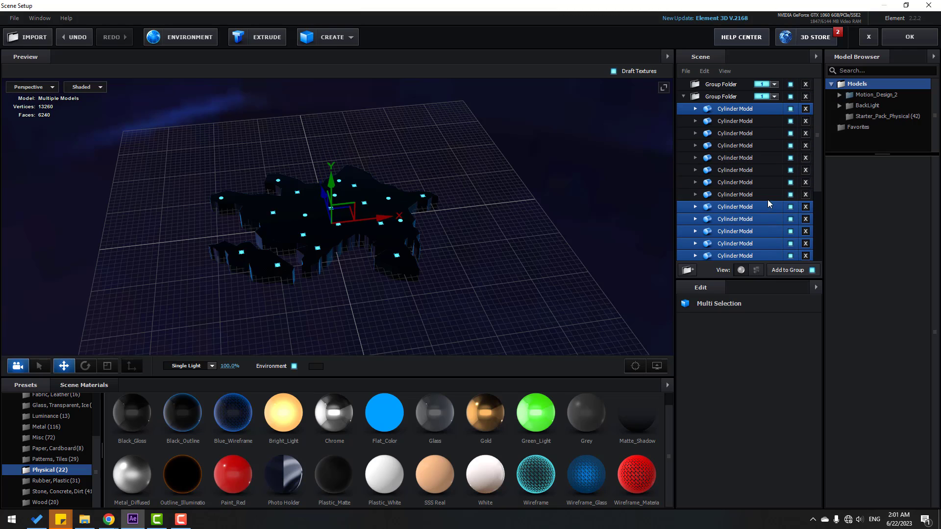
ctrl+click(736, 195)
ctrl+click(735, 183)
ctrl+click(735, 170)
ctrl+click(735, 157)
ctrl+click(733, 146)
ctrl+click(734, 133)
ctrl+click(733, 121)
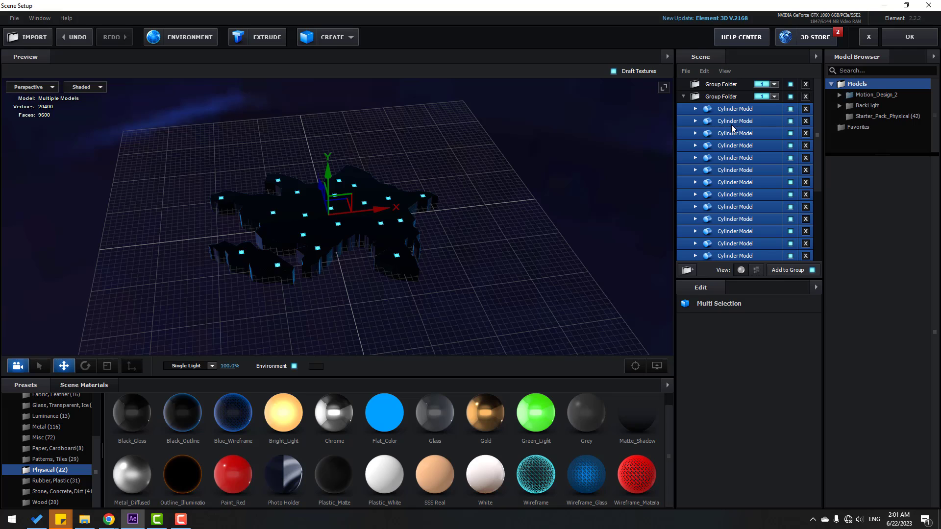
drag(727, 112, 729, 83)
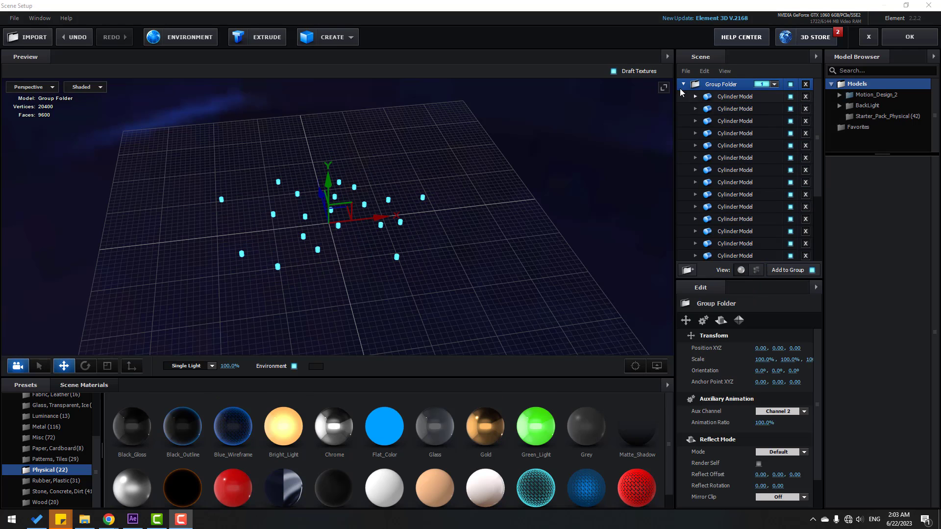
Step: Nest the collapsed cylinder folder inside the map's group folder and assign it to auxiliary Channel 2
click(684, 85)
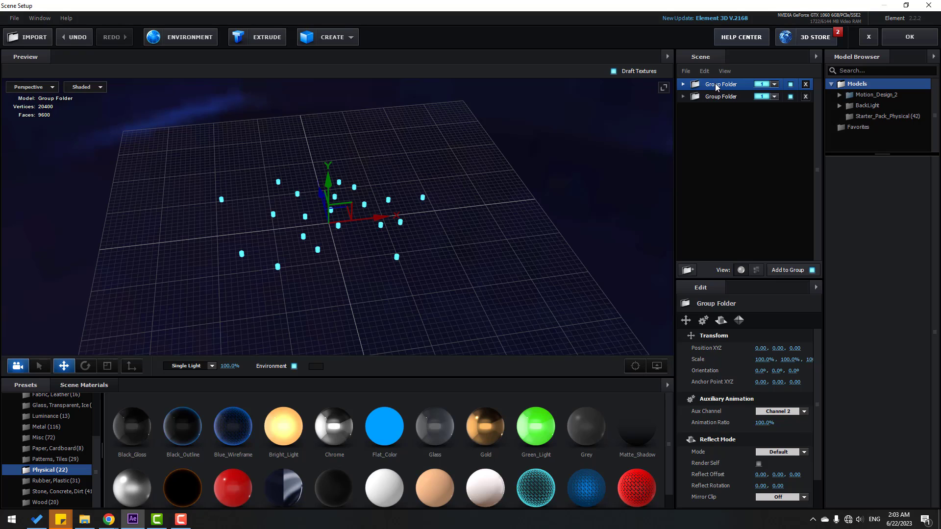
drag(716, 84, 718, 99)
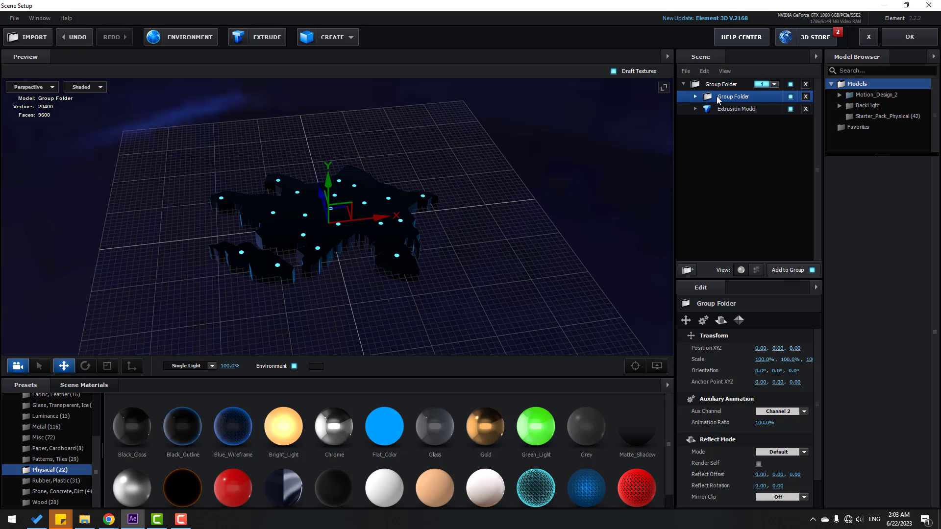
click(745, 97)
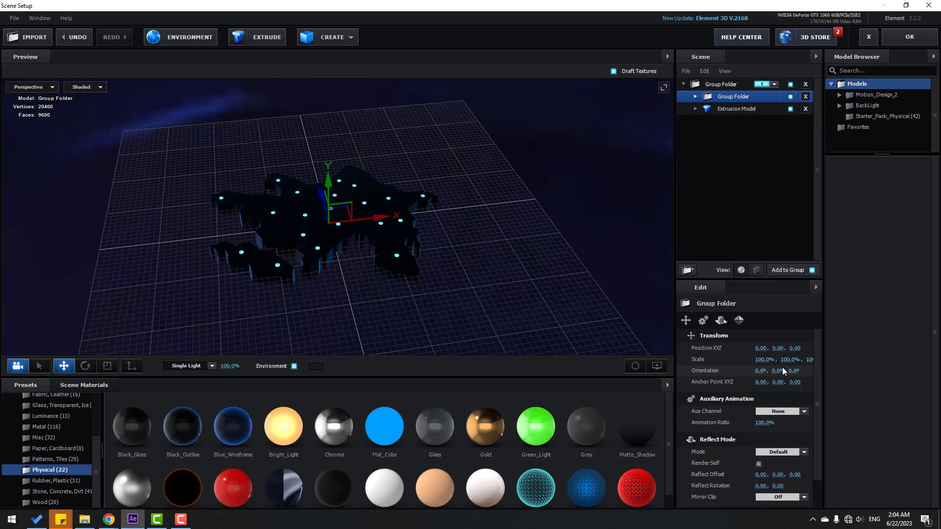
click(771, 413)
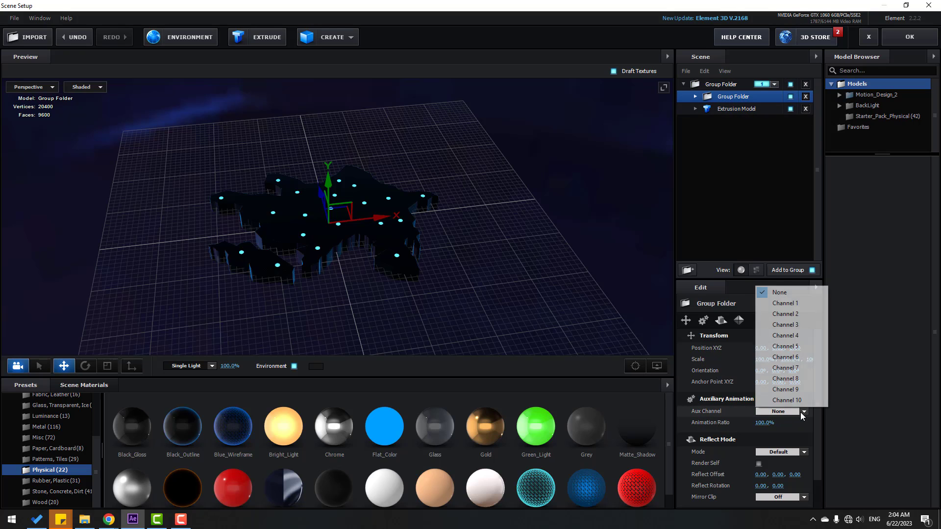
click(785, 316)
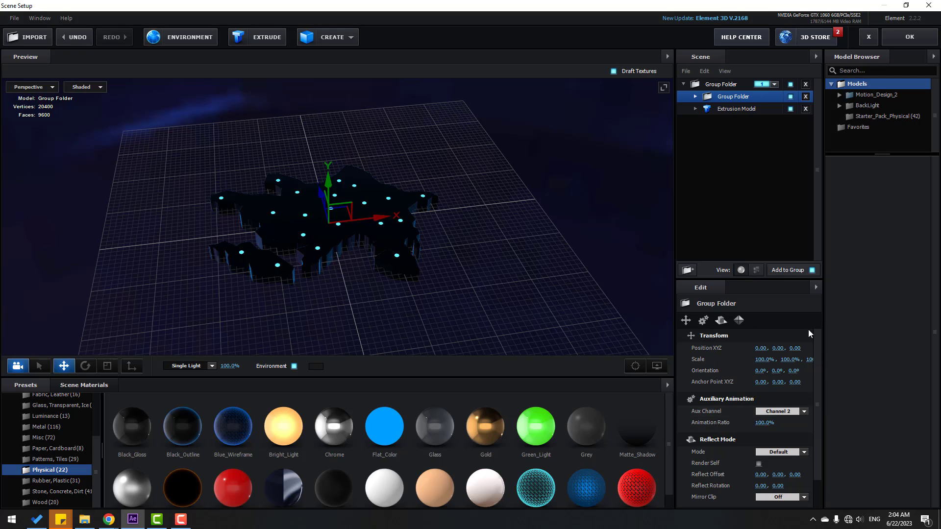
Step: Assign the parent group folder to auxiliary Channel 1 and accept the scene setup
click(722, 84)
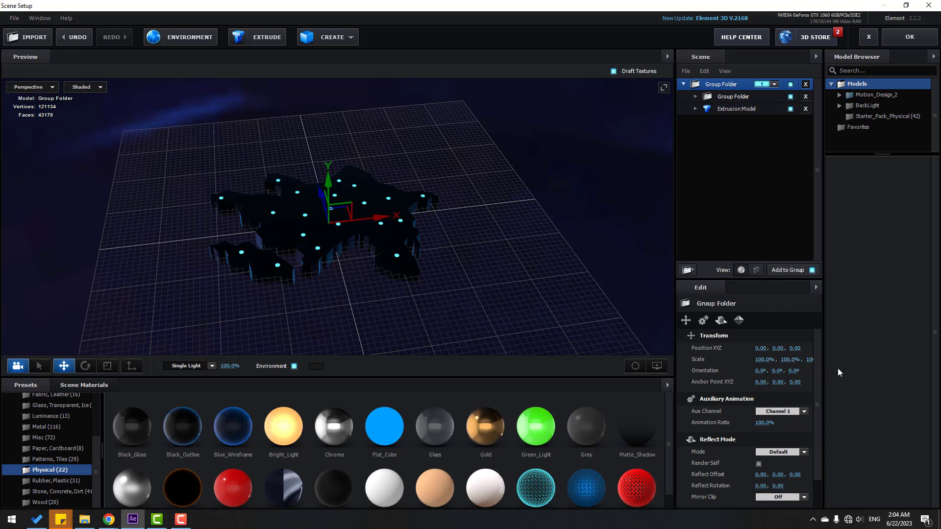
click(803, 411)
click(788, 304)
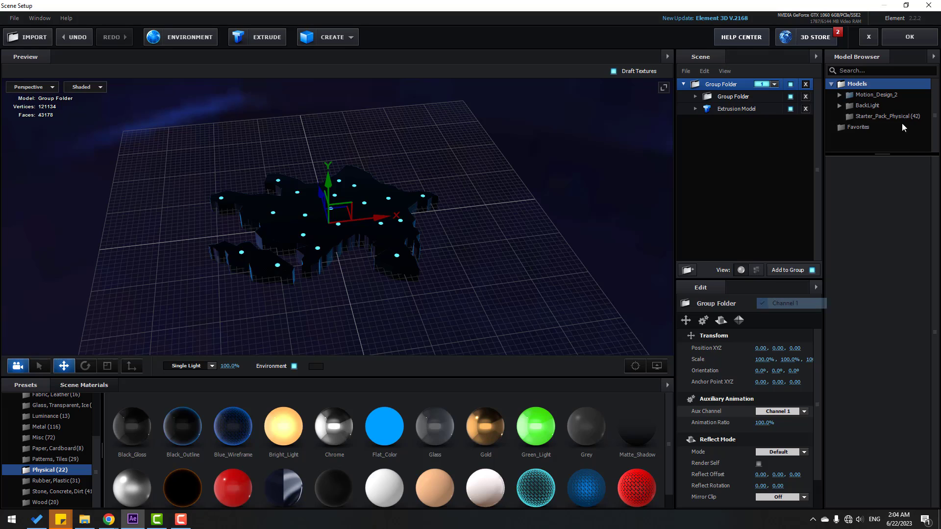
click(904, 42)
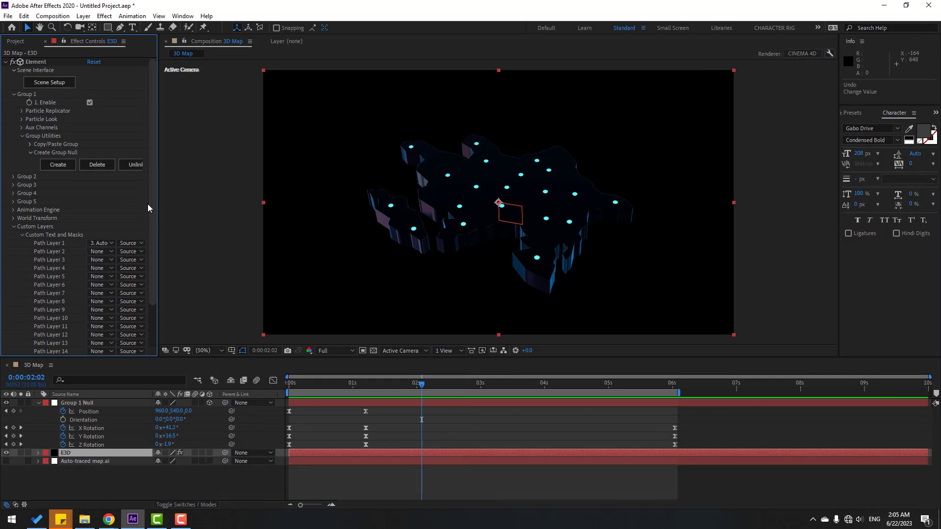
Step: Add a Y position keyframe for Group 1's aux Channel 2 at 0:00:01:09 and reveal it on the E3D layer
click(22, 127)
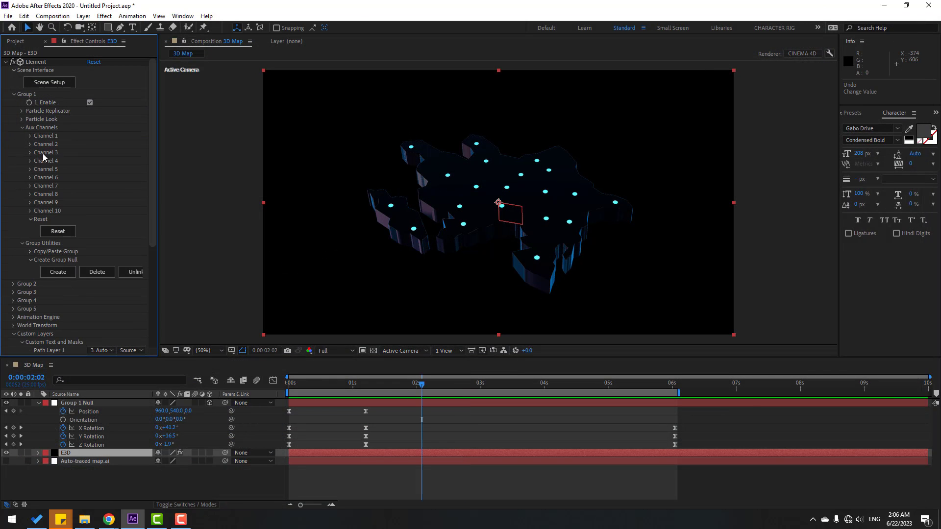
click(29, 145)
drag(359, 387, 375, 382)
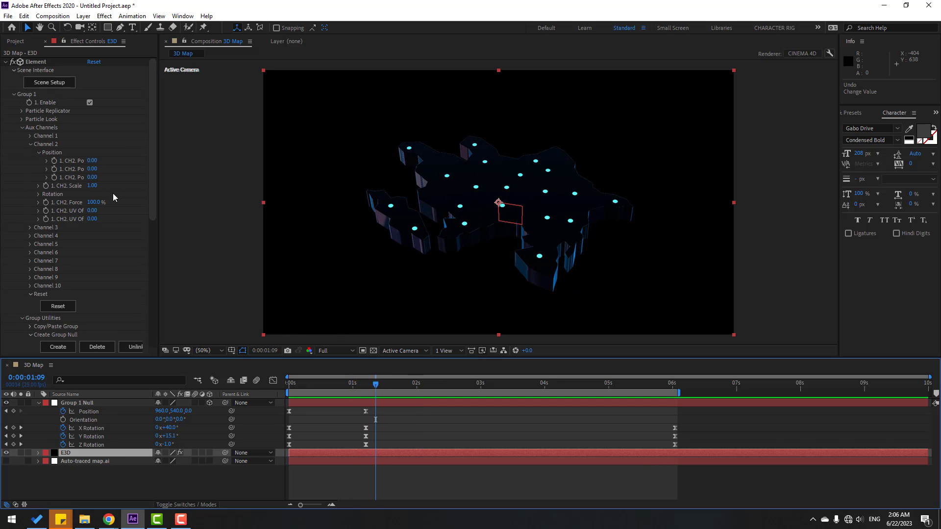
click(57, 172)
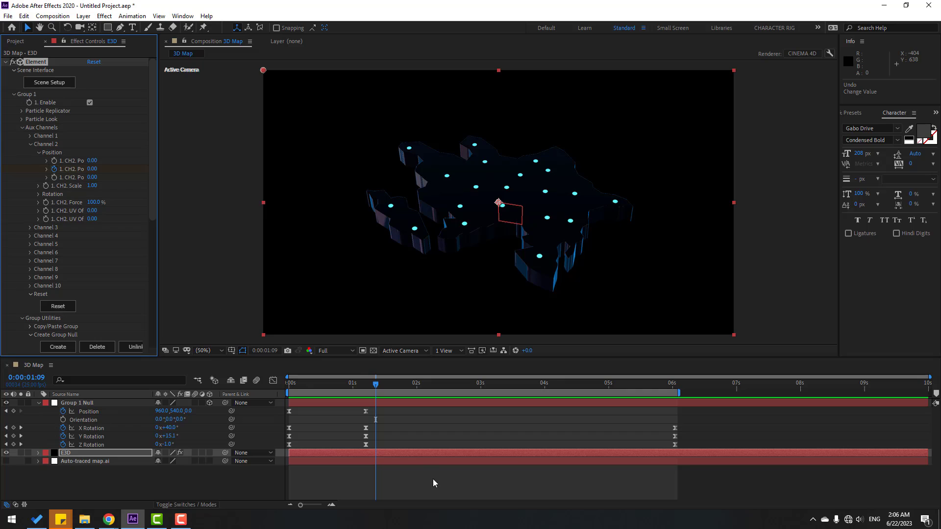
key(u)
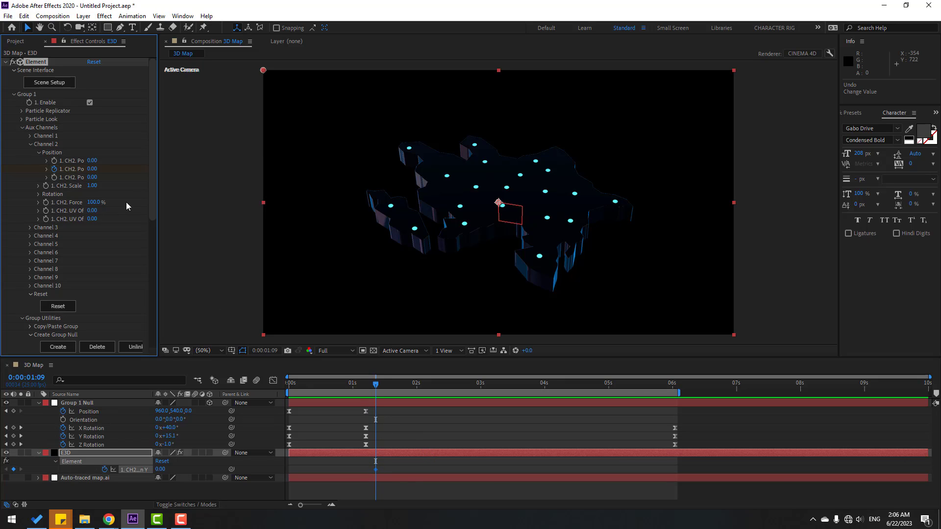
Step: Move the Channel 2 Y position keyframe to 0:00:01:13 and set the Y position to 0.01 at 0:00:01:09
drag(376, 470, 385, 473)
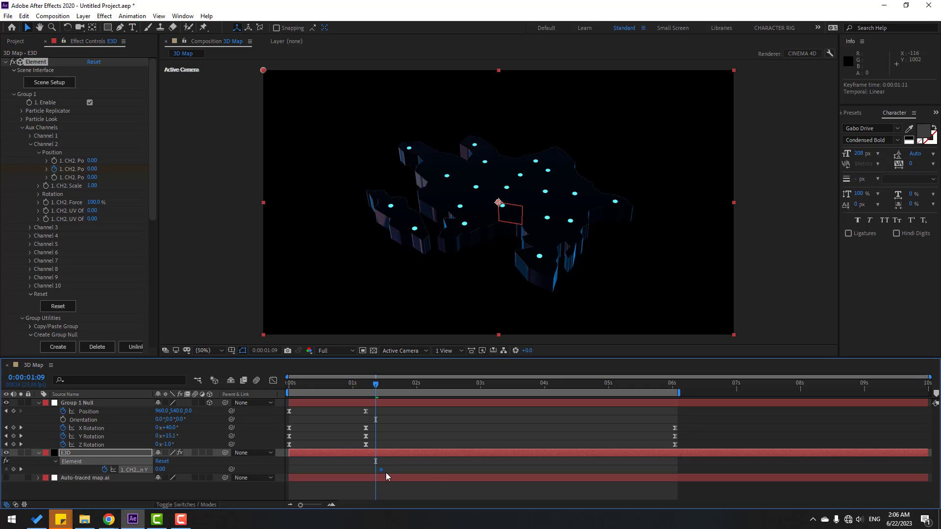
click(92, 169)
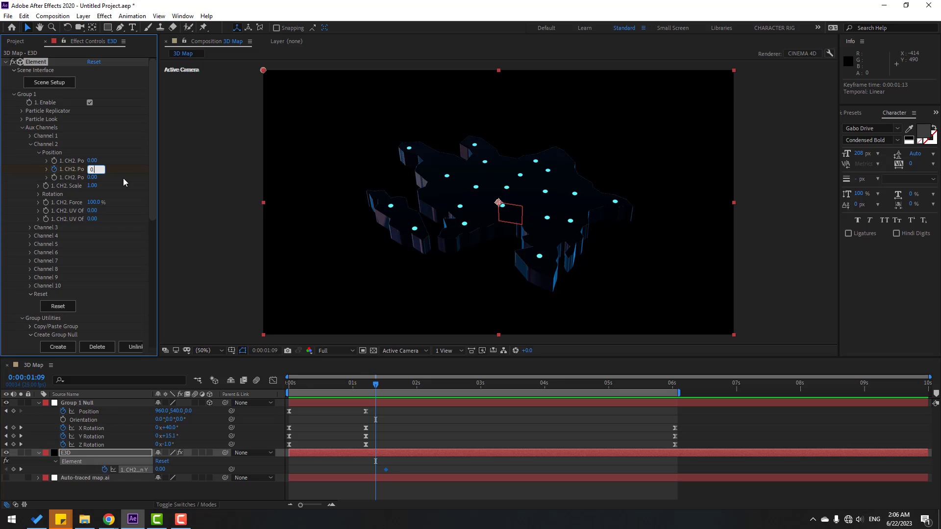
key(Return)
Step: Apply Easy Ease to both Channel 2 Y position keyframes and preview the animation
drag(371, 388, 386, 386)
right_click(377, 470)
mouse_move(417, 466)
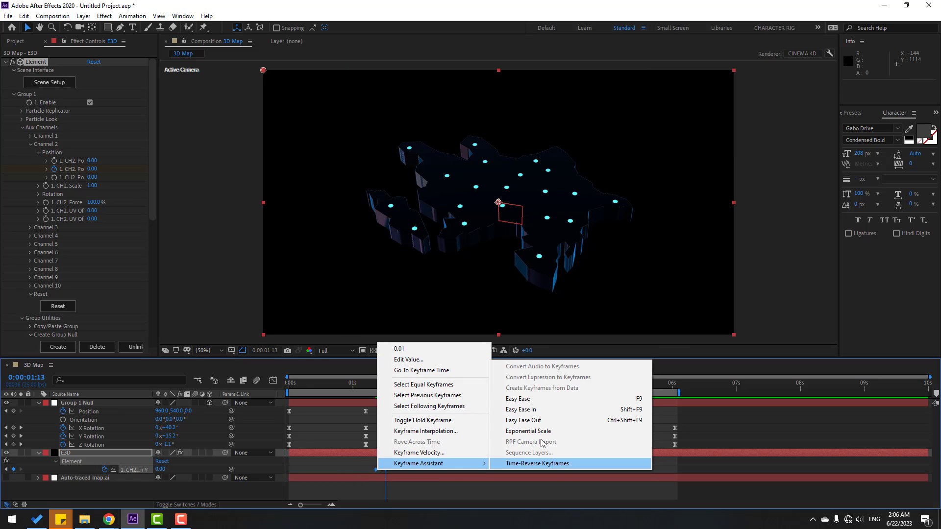
click(529, 399)
key(space)
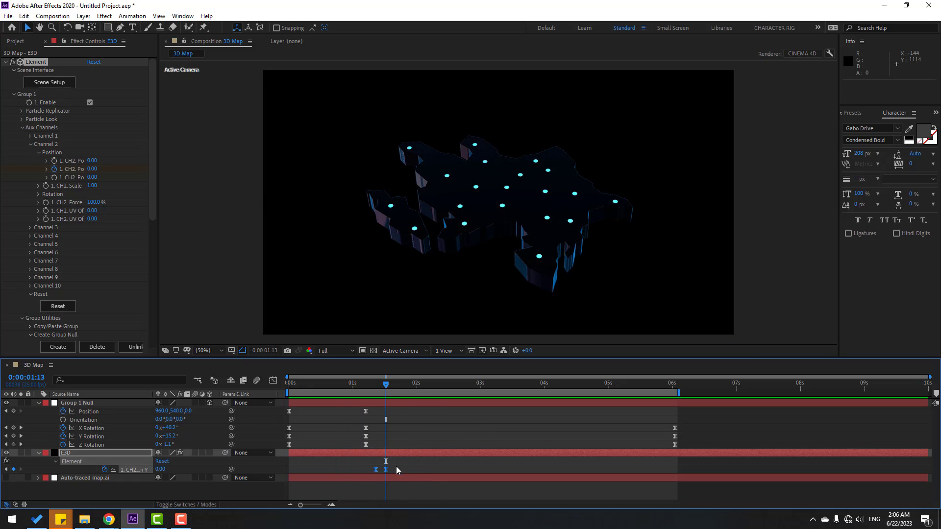
key(space)
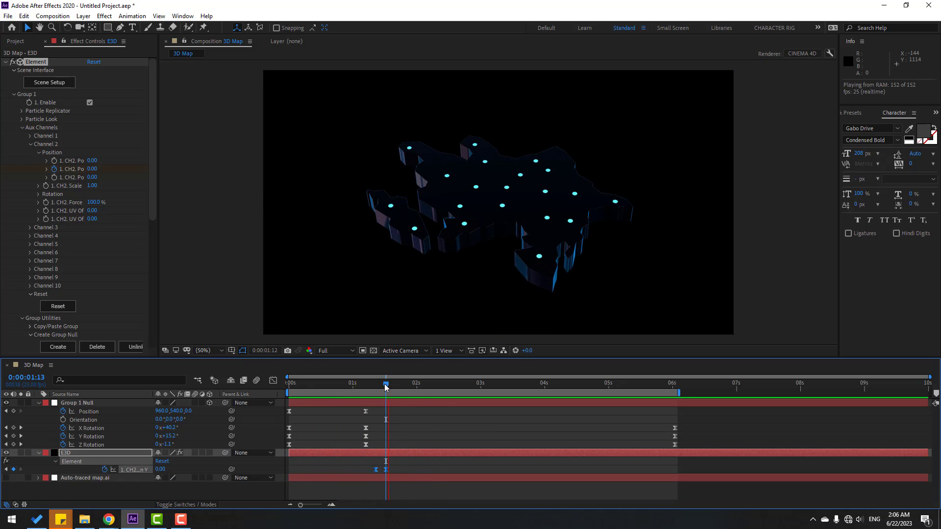
Step: Shift both Y position keyframes earlier to start near 0:00:01:03, extend the second to about 0:00:01:18, and preview the result
drag(376, 470, 362, 469)
key(space)
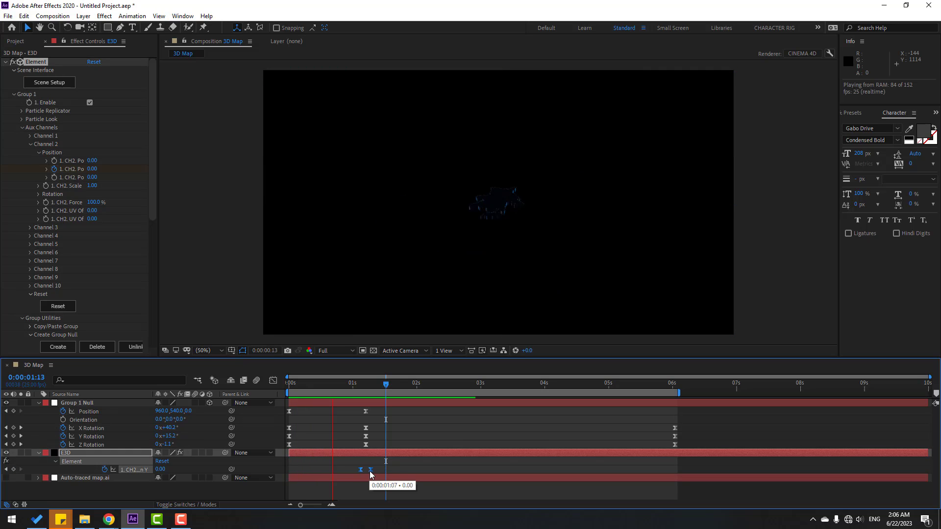
click(355, 382)
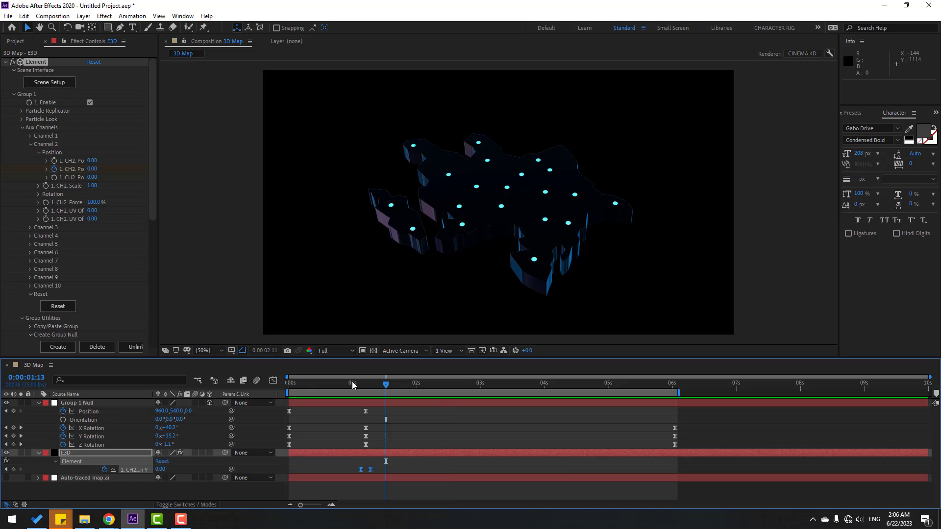
click(376, 472)
drag(371, 470, 398, 470)
key(space)
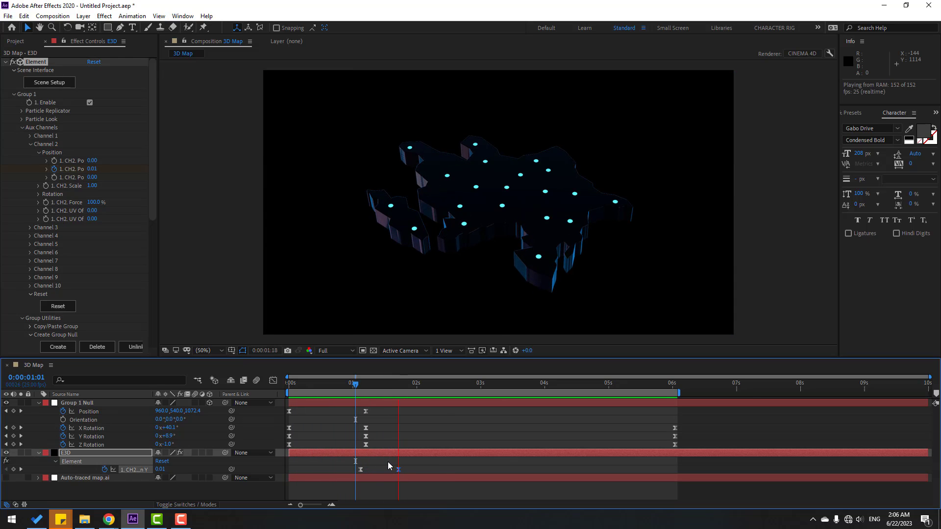
click(354, 381)
drag(354, 381, 375, 382)
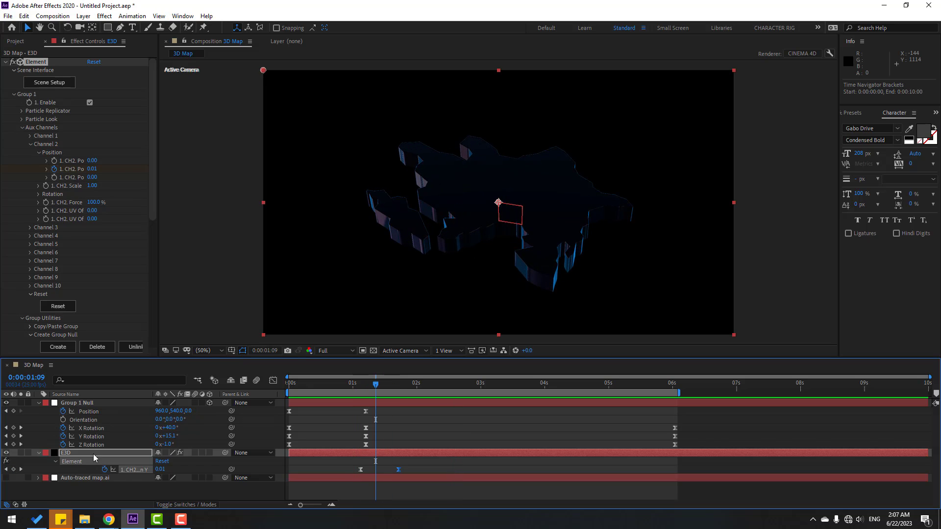
Step: Set Add Lighting to Cinema in the E3D layer's Element render settings and check the animation
click(70, 455)
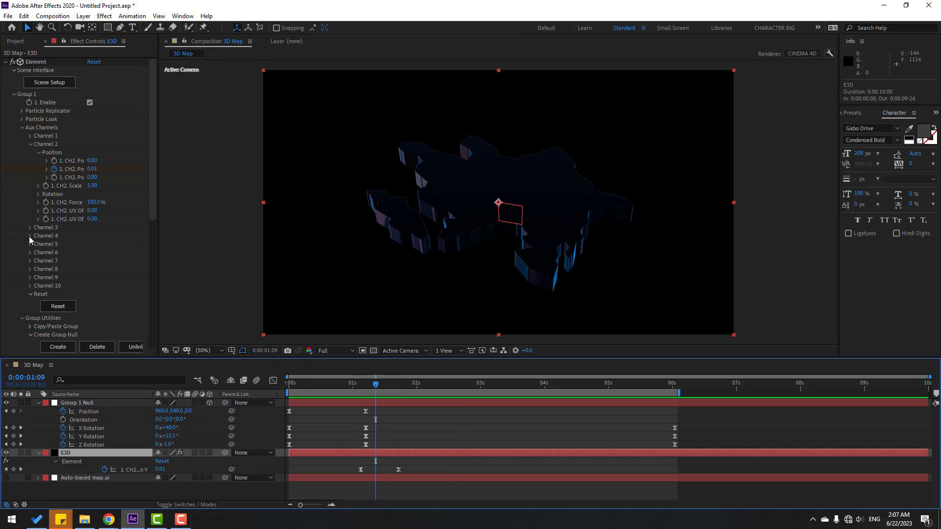
click(13, 95)
click(14, 153)
click(13, 170)
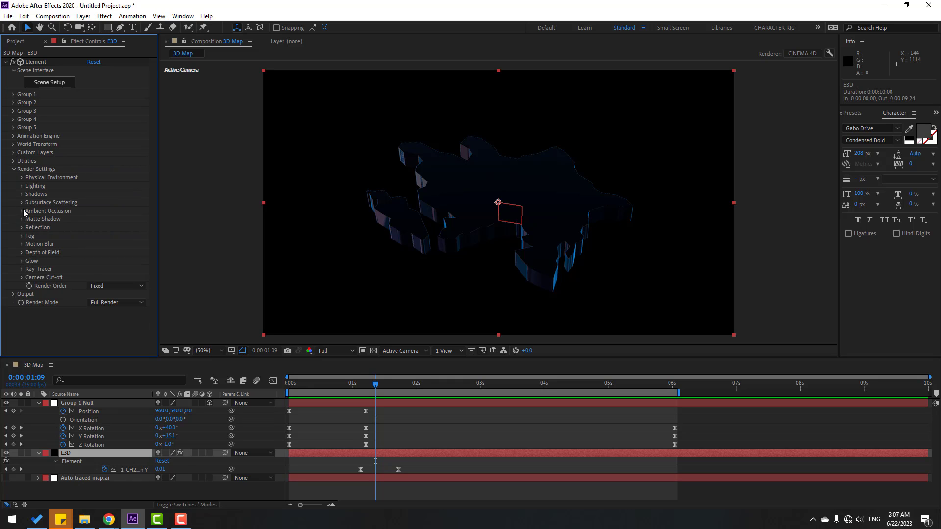
click(22, 186)
click(117, 211)
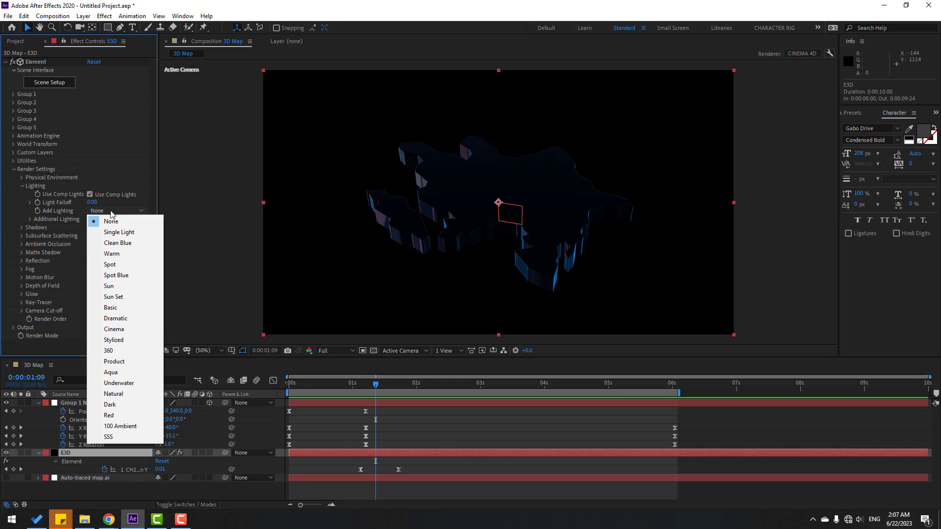
click(122, 330)
drag(338, 383, 369, 382)
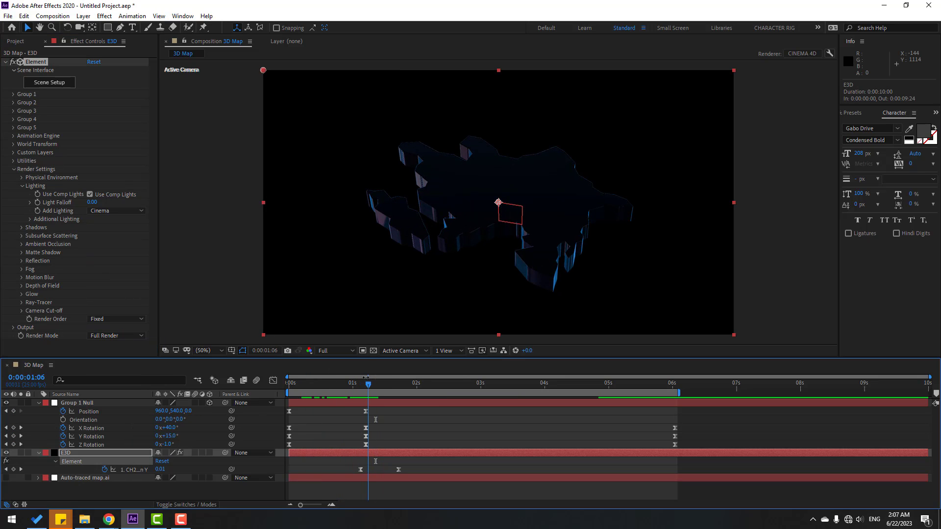
Step: Show the physical environment in the background and rotate it 54° around X
click(22, 185)
click(21, 178)
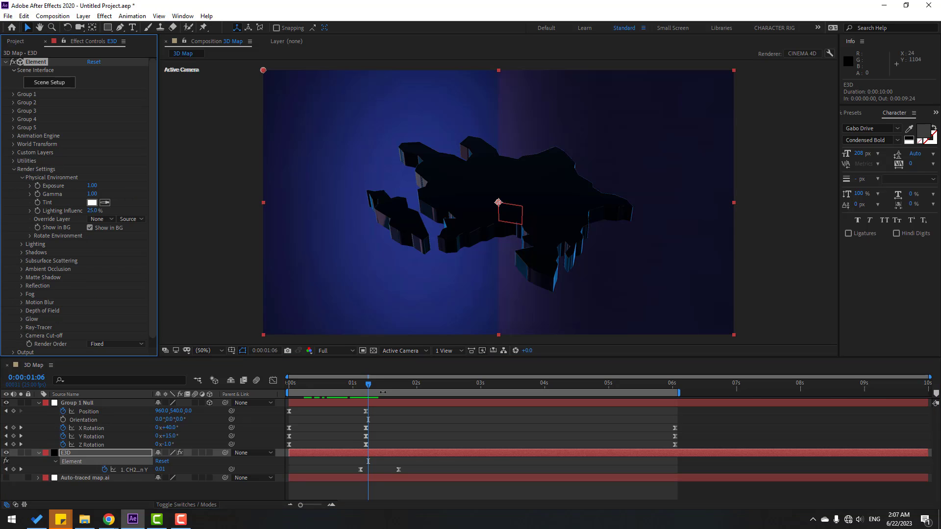
drag(344, 385, 394, 385)
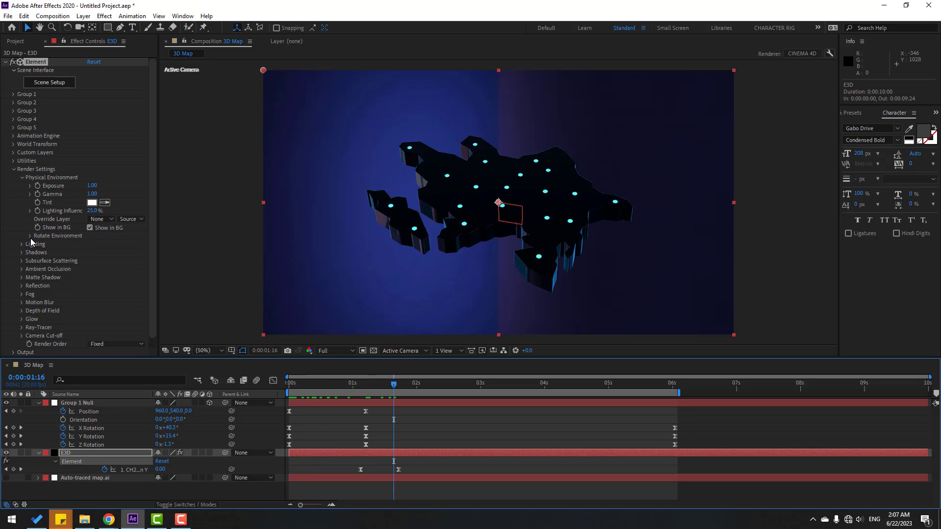
click(31, 237)
drag(105, 243, 122, 248)
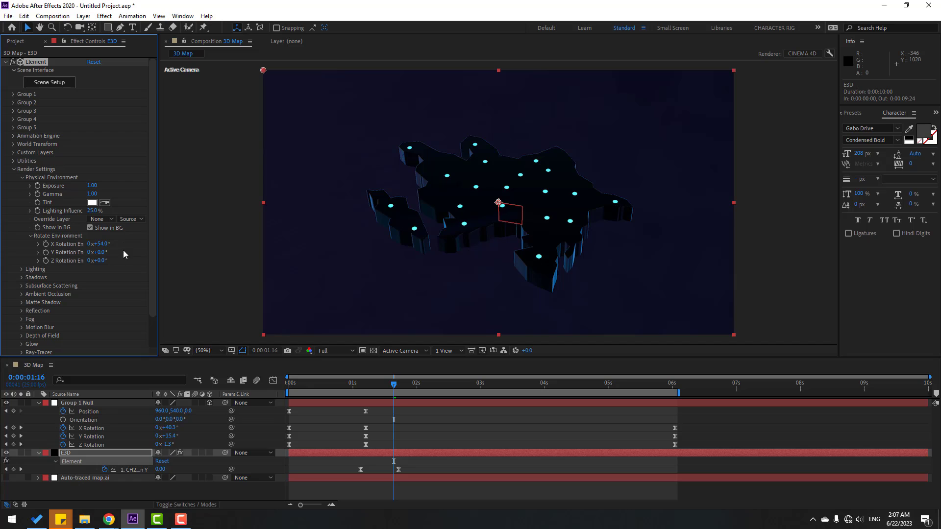
Step: Preview the animation and rotate the physical environment to X 57°, Y 4° and Z 84°
click(425, 422)
key(space)
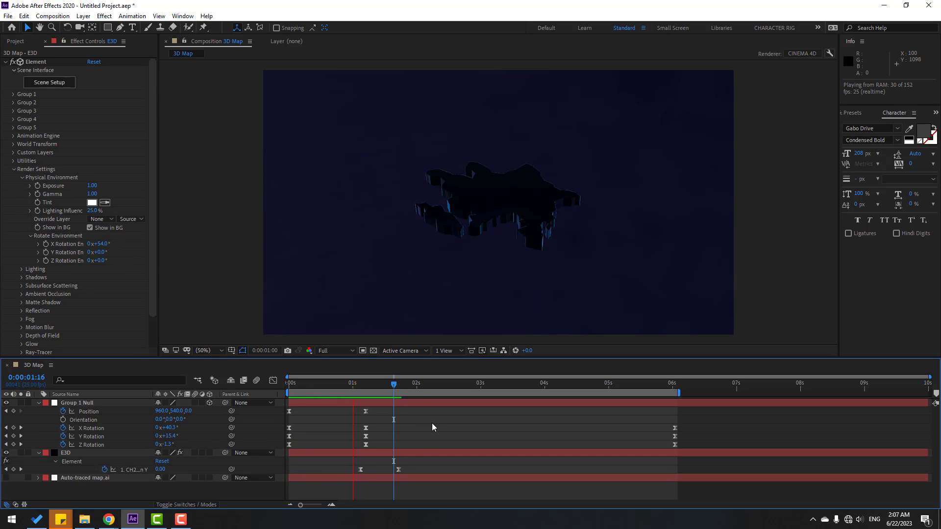
key(space)
mouse_move(106, 261)
mouse_down()
mouse_move(155, 250)
mouse_move(99, 252)
mouse_move(111, 242)
mouse_move(102, 243)
mouse_up()
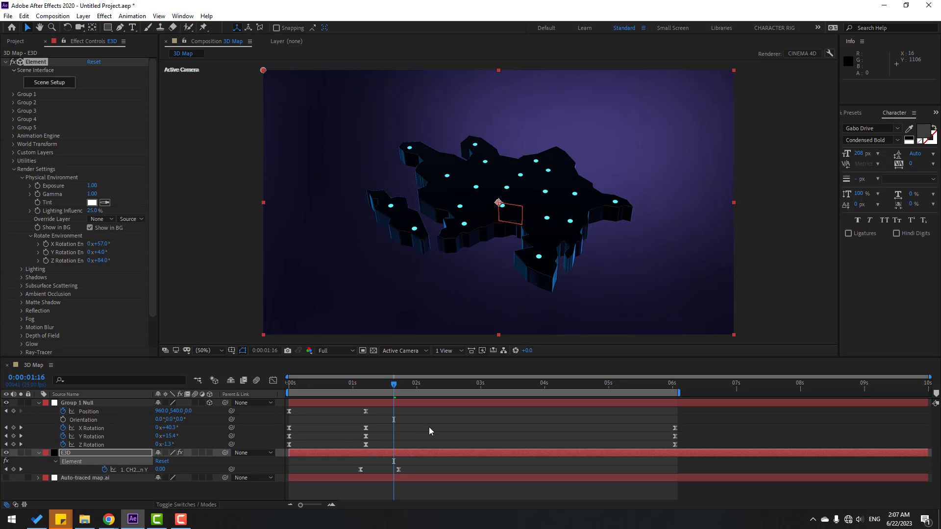
key(space)
Step: Set the physical environment's Exposure to 0.84 and Gamma to 1.04 at 0:00:01:22, and preview the animation
click(409, 384)
click(90, 186)
mouse_move(94, 188)
mouse_down()
mouse_move(104, 186)
mouse_move(80, 185)
mouse_move(100, 195)
mouse_move(79, 194)
mouse_move(92, 194)
mouse_up()
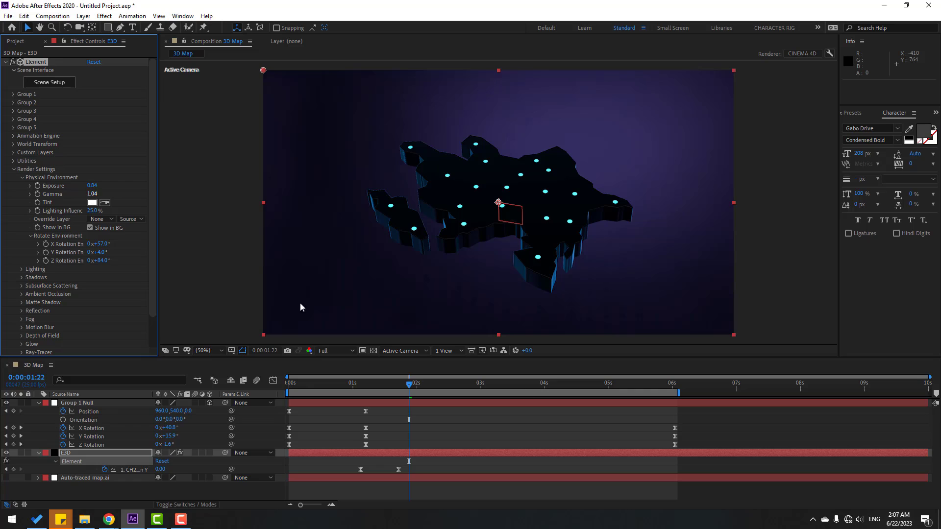
click(740, 422)
key(space)
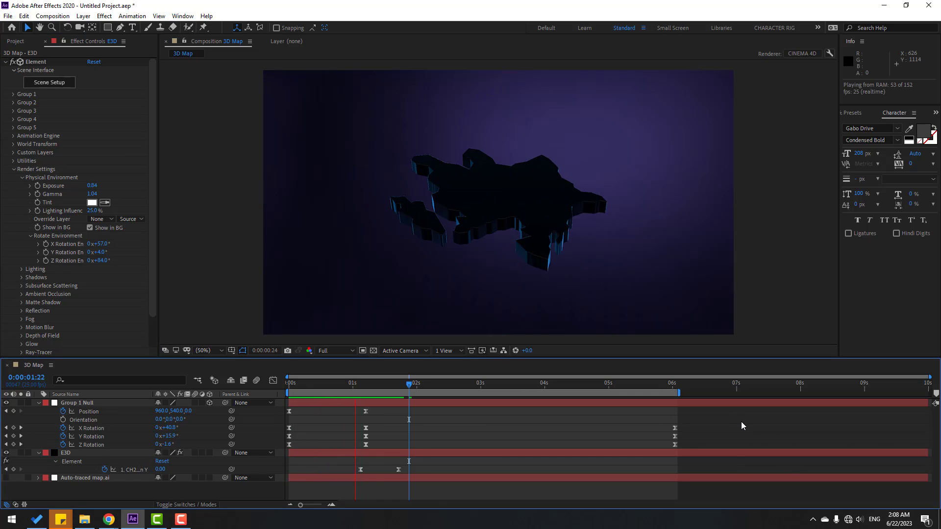
key(space)
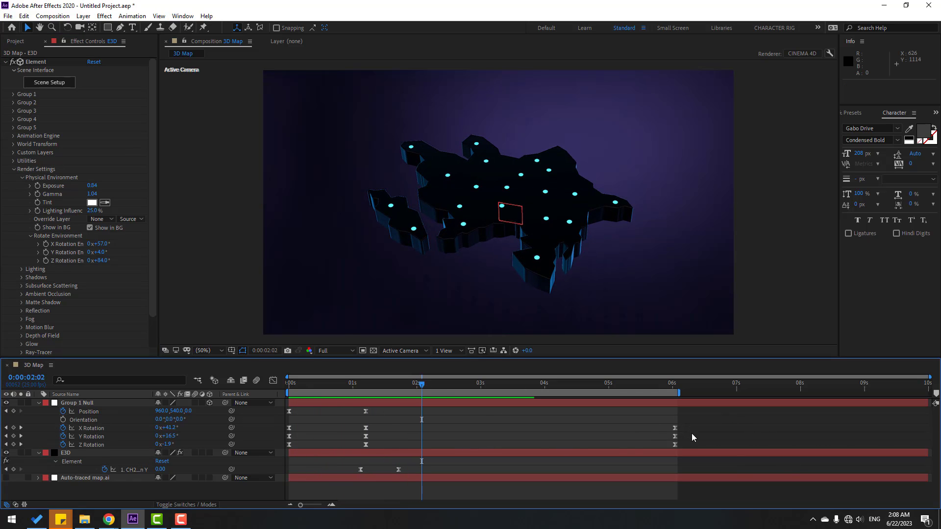
Step: Convert the Group 1 Null's X, Y and Z Rotation keyframes at 0:00:01:05 to Auto Bezier and preview the animation
drag(384, 425, 365, 449)
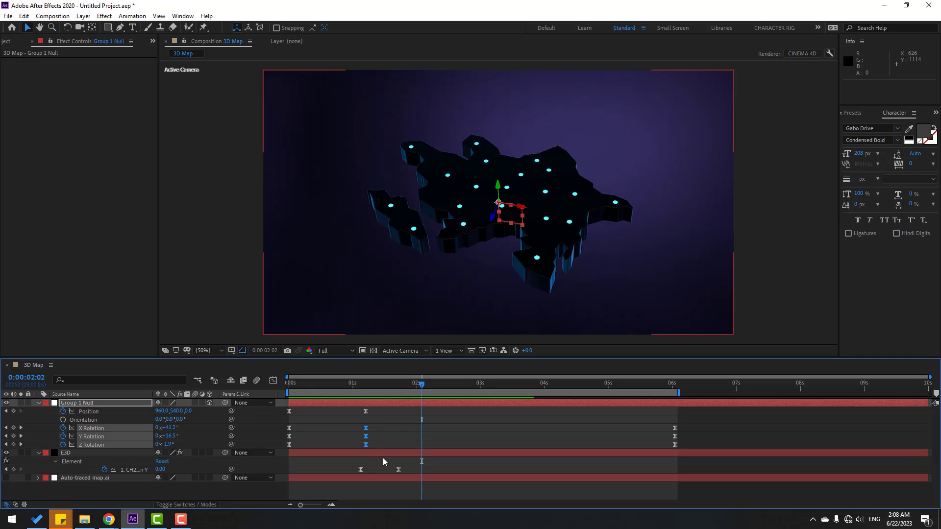
ctrl+click(367, 436)
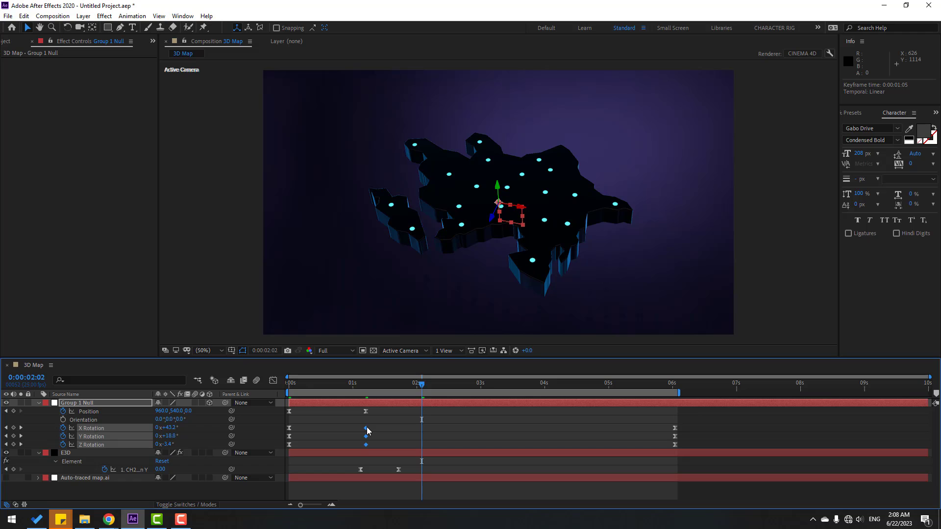
ctrl+click(366, 428)
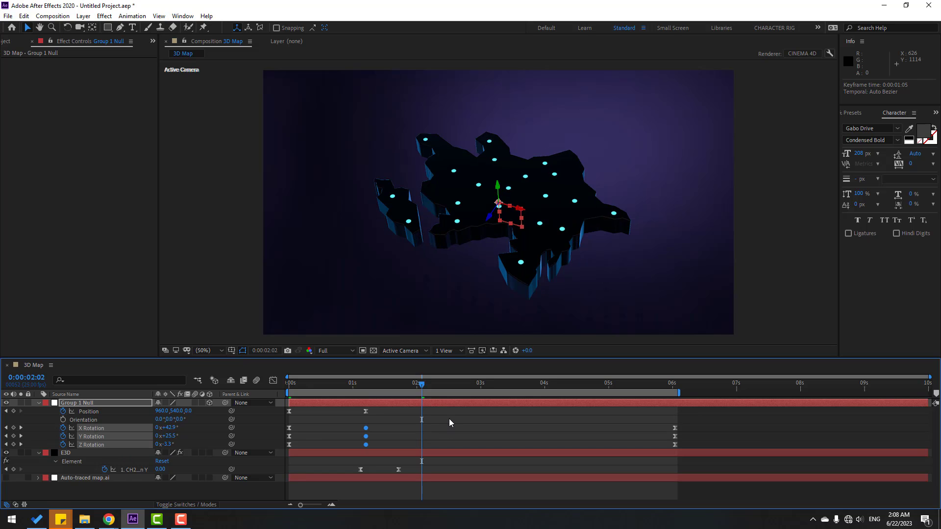
key(space)
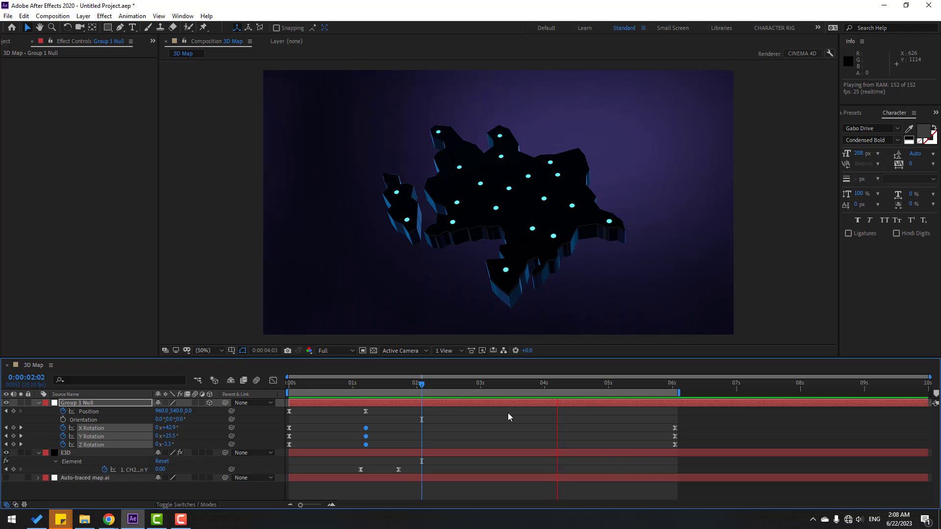
Step: Keyframe the Group 1 Null's rotation at X 39°, Y 27° and Z -8° at 0:00:06:02, remove the adjacent older rotation keyframes, and preview
drag(632, 386, 678, 388)
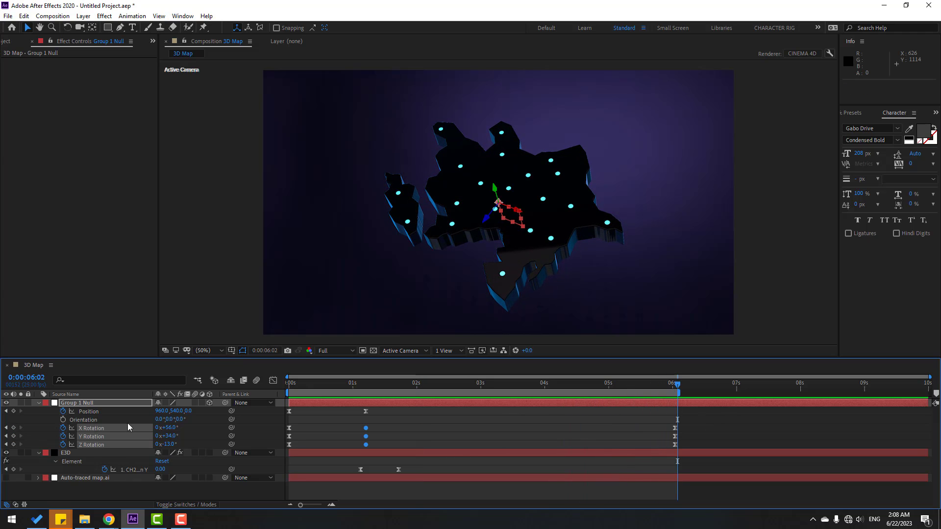
drag(169, 444, 162, 432)
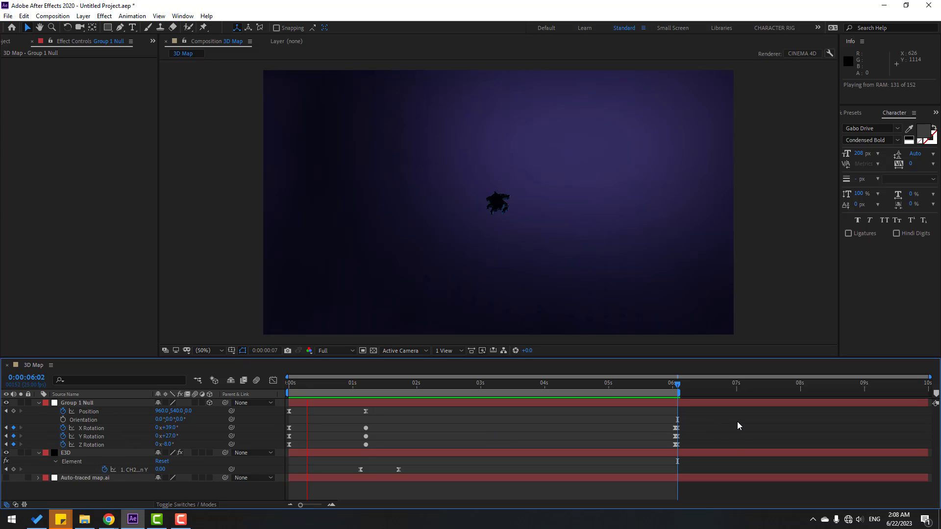
key(space)
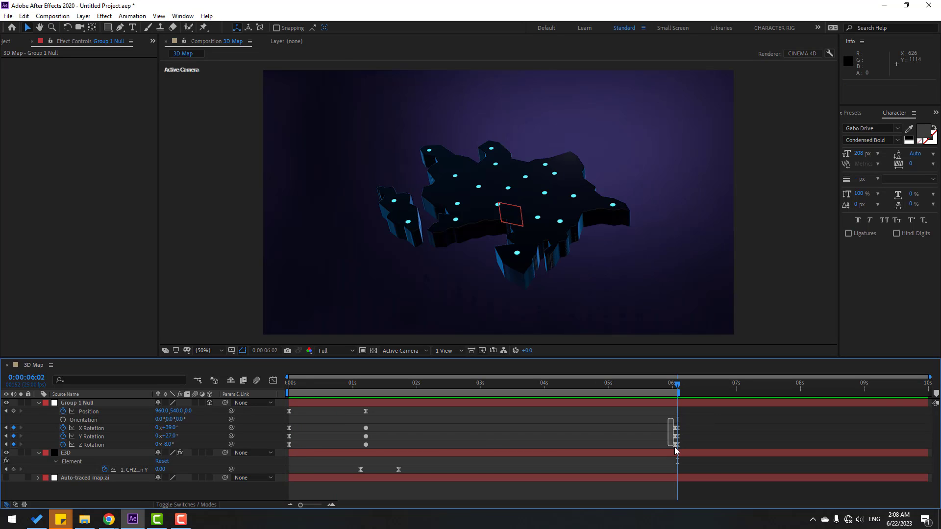
drag(674, 449, 677, 450)
key(space)
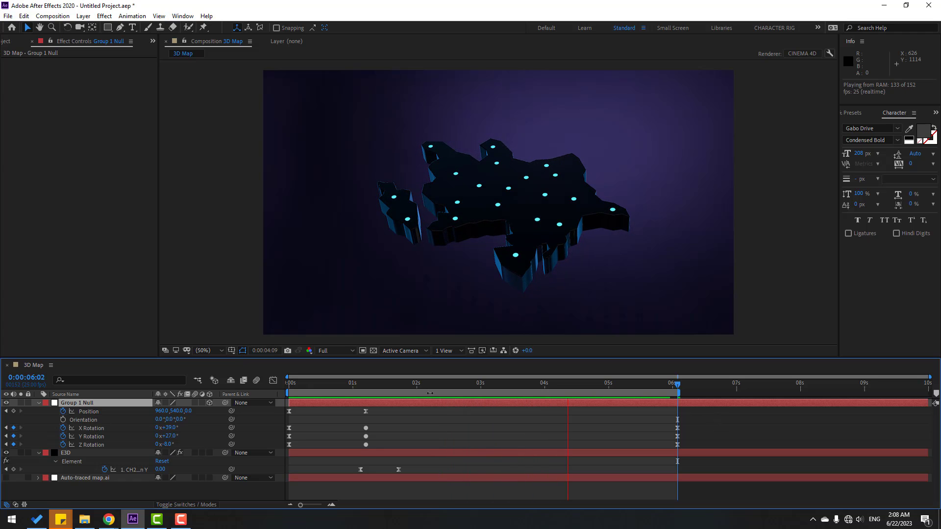
Step: Add a new camera to the composition at 0:00:00:00 and create an orbit null for it
drag(332, 385, 202, 397)
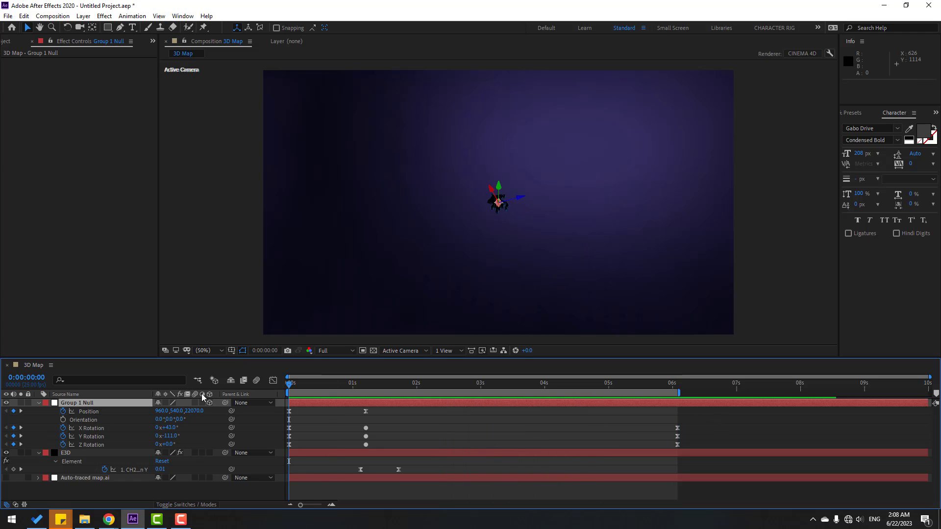
right_click(72, 489)
mouse_move(129, 390)
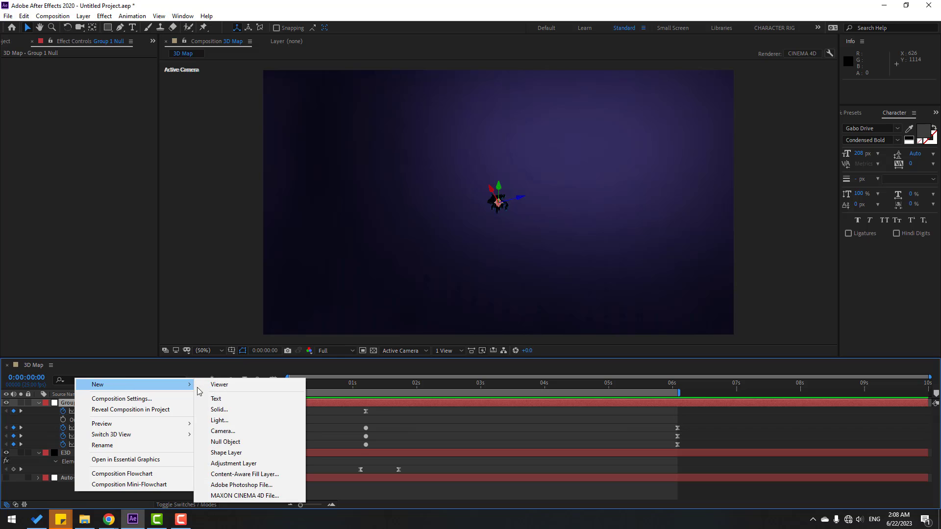
click(228, 432)
click(575, 377)
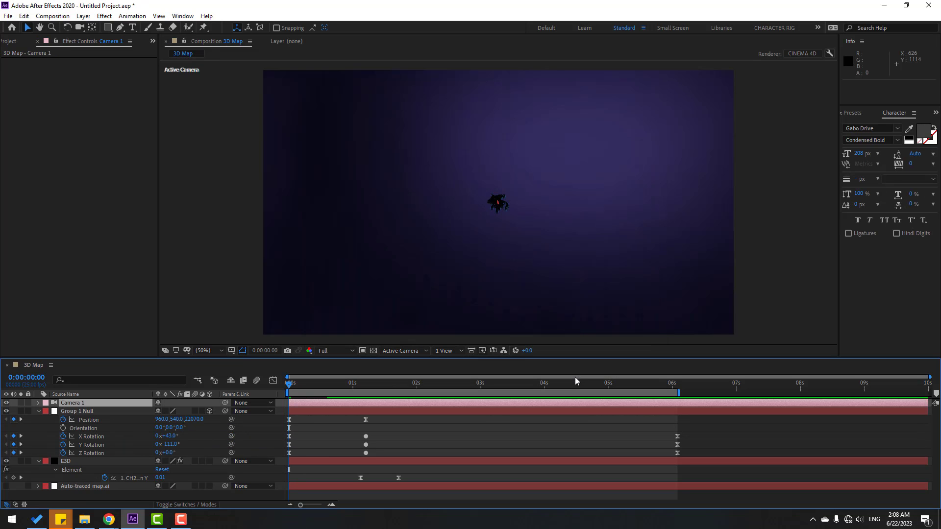
right_click(92, 404)
mouse_move(150, 339)
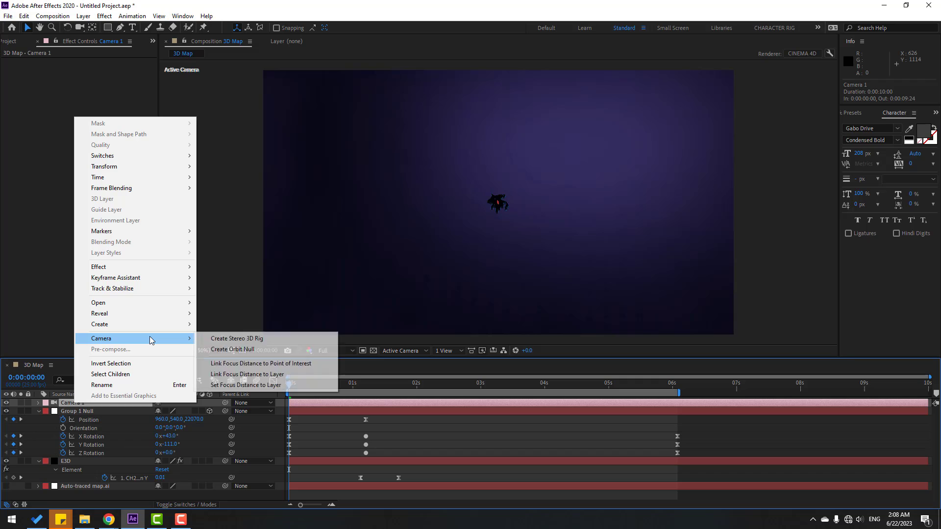
click(254, 349)
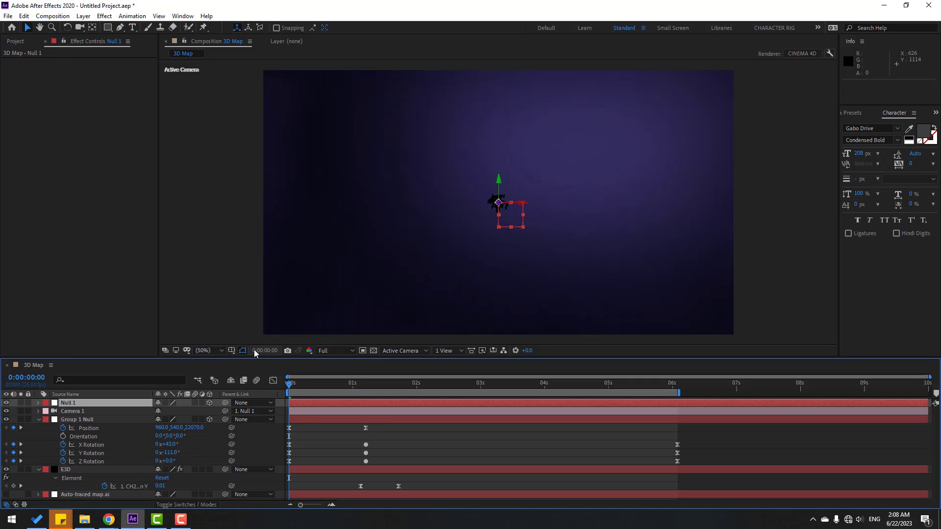
Step: Center the camera orbit null's anchor point and add a Position keyframe at 0:00:00:00
click(93, 27)
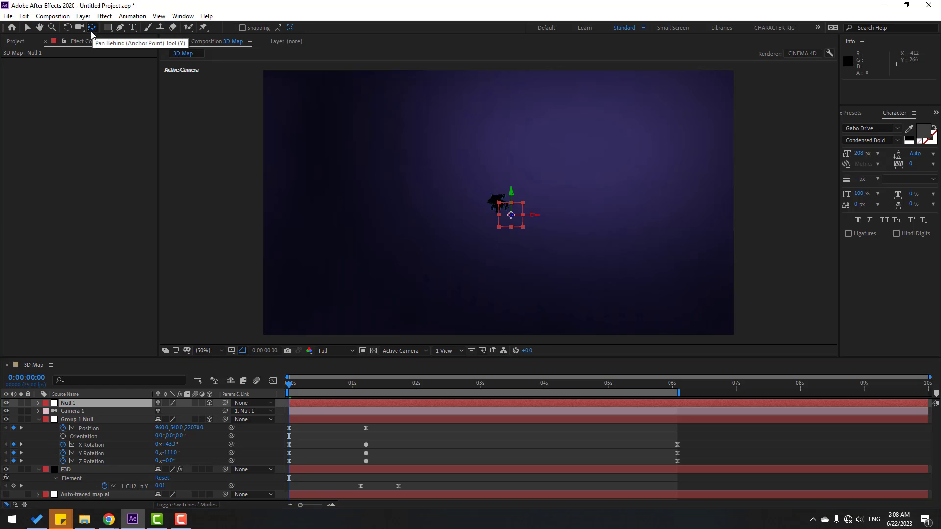
click(30, 30)
click(78, 402)
key(p)
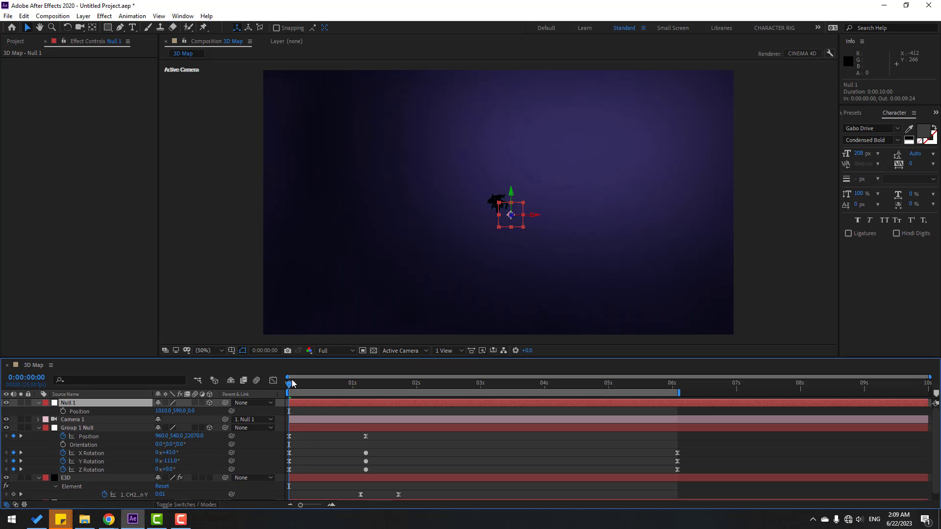
click(63, 411)
Step: Keyframe the orbit null's Position at 1010, 635, 764 at 0:00:06:02 and apply Easy Ease to both Position keyframes
drag(408, 383, 677, 388)
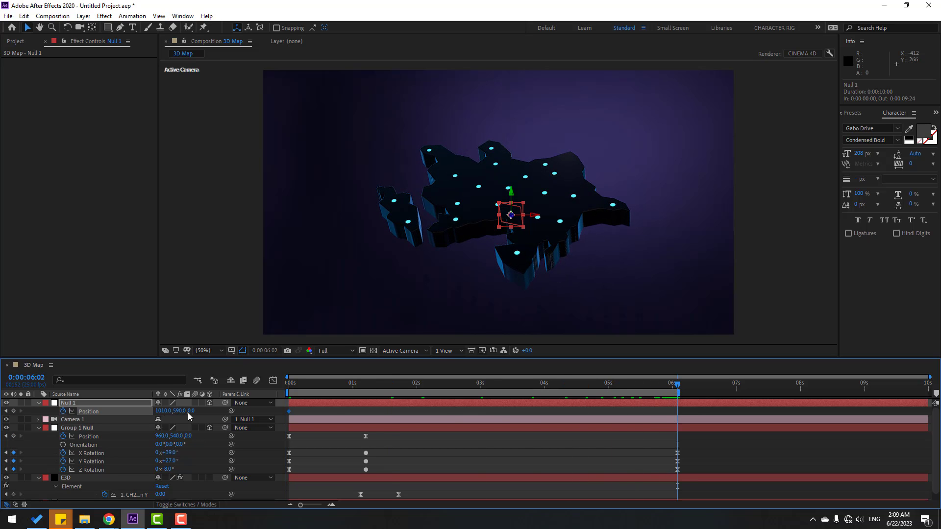
drag(195, 412, 394, 414)
drag(174, 412, 205, 410)
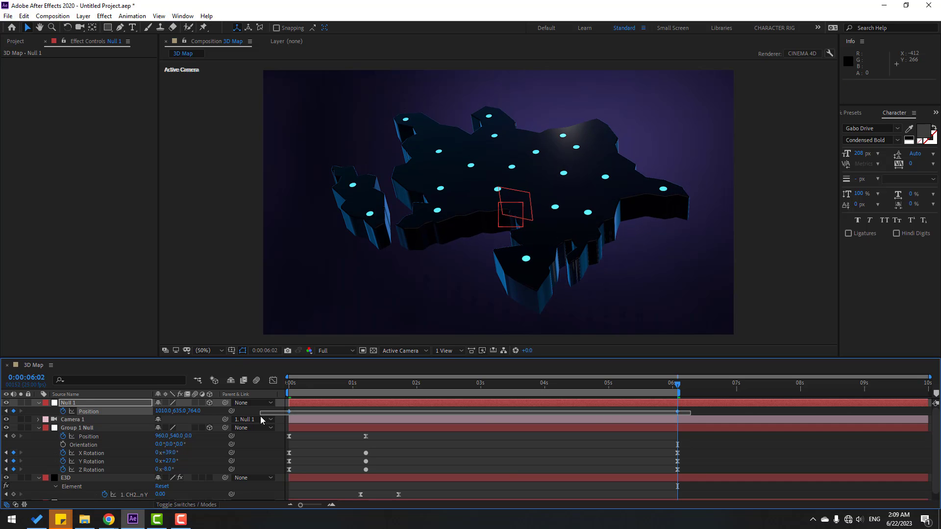
right_click(290, 411)
mouse_move(300, 408)
click(405, 436)
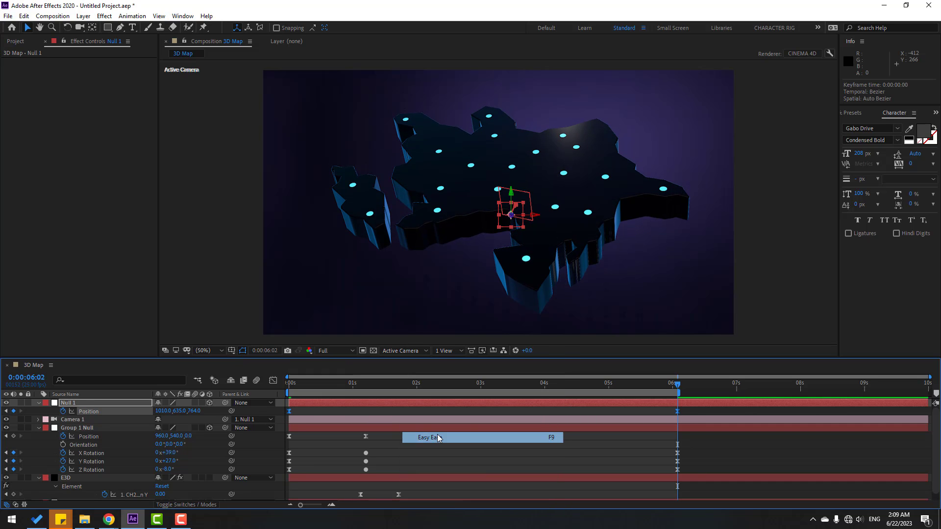
Step: Extend the first Position keyframe's influence past two seconds in the orbit null's speed graph and preview the camera move
click(273, 381)
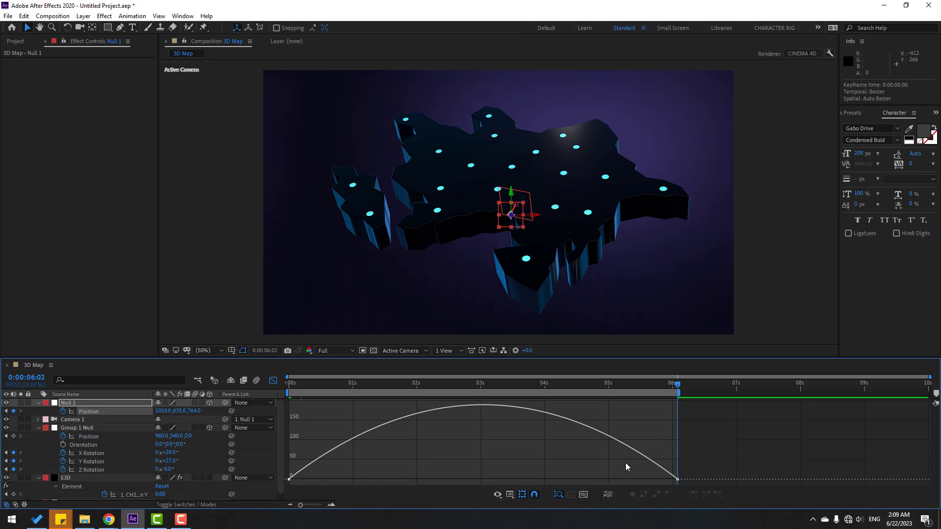
click(332, 479)
drag(355, 481, 423, 480)
key(space)
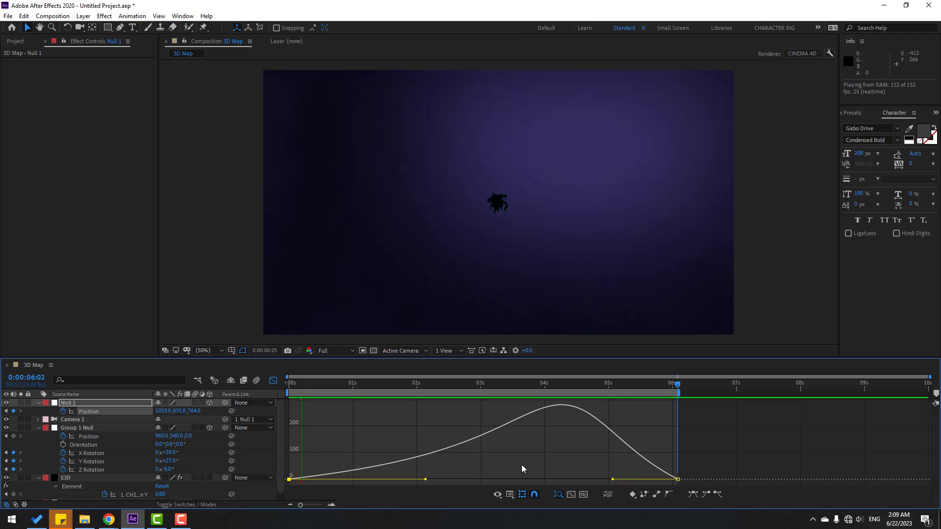
key(space)
click(273, 381)
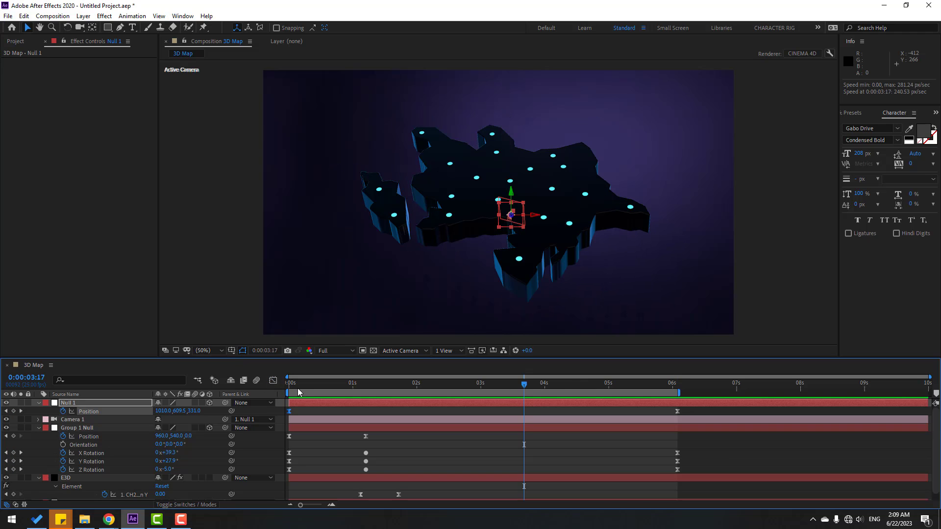
Step: Collapse the expanded layers at 0:00:02:14 and duplicate the E3D layer
drag(338, 387, 452, 387)
key(p)
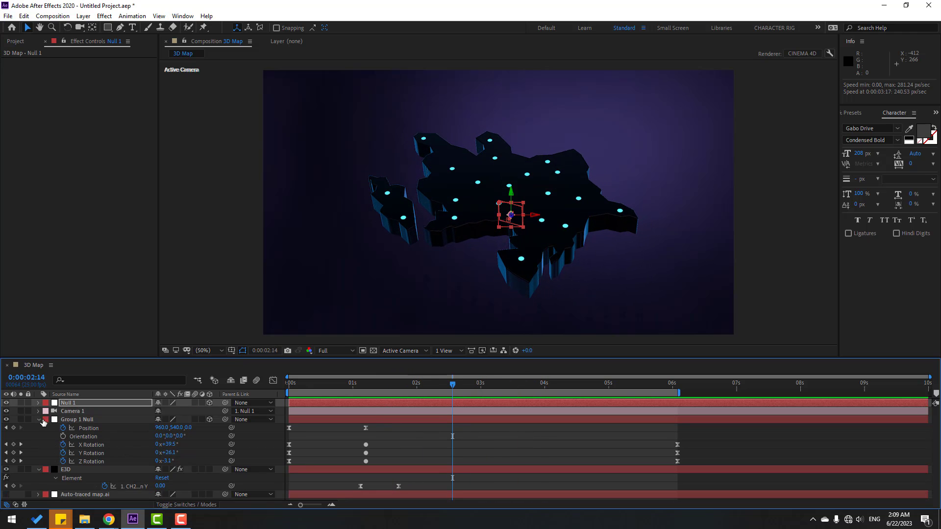
click(39, 419)
click(39, 428)
click(64, 430)
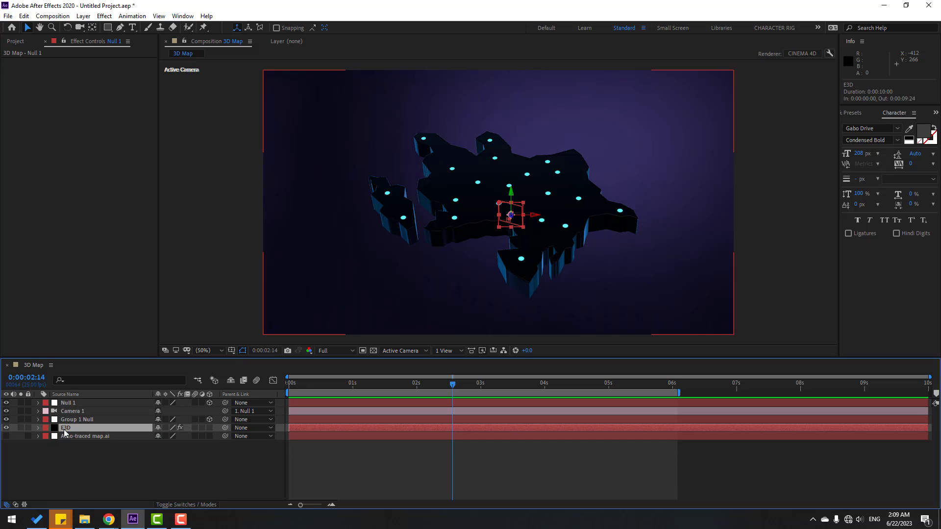
key(ctrl+d)
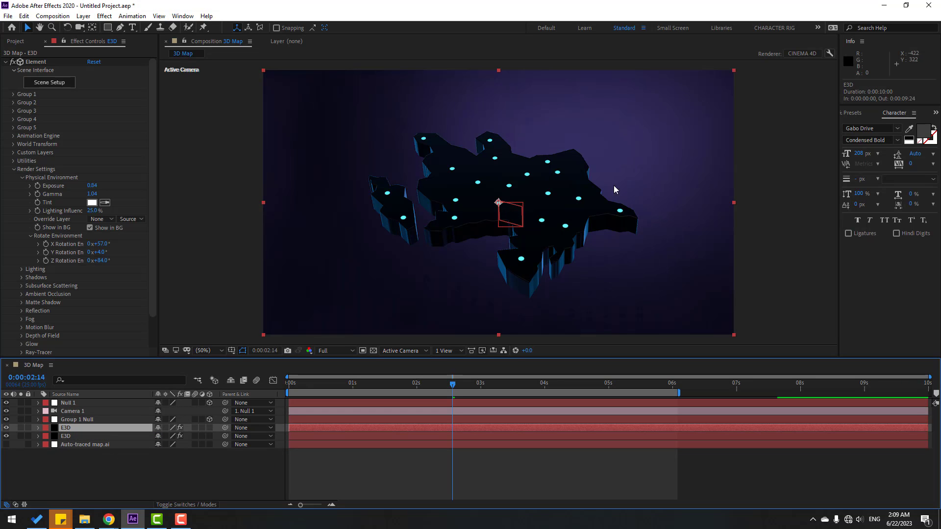
Step: Apply the Glow effect to the upper E3D copy and rename that layer E3D_GLOW
click(861, 113)
click(880, 123)
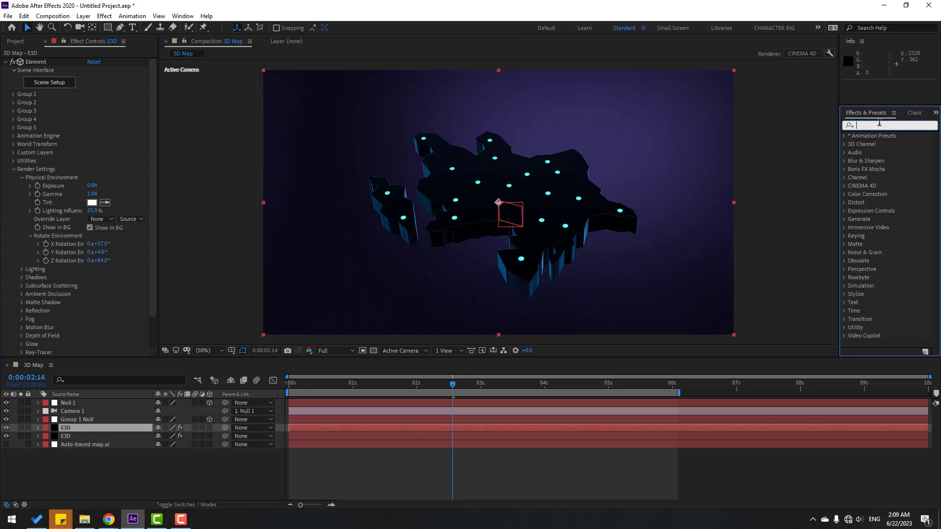
text(glow)
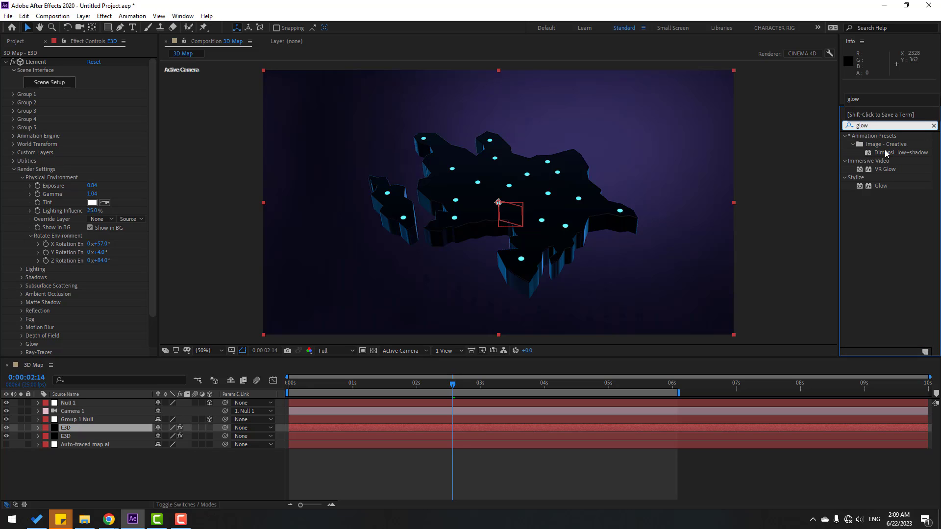
drag(886, 189, 65, 429)
click(65, 429)
key(Return)
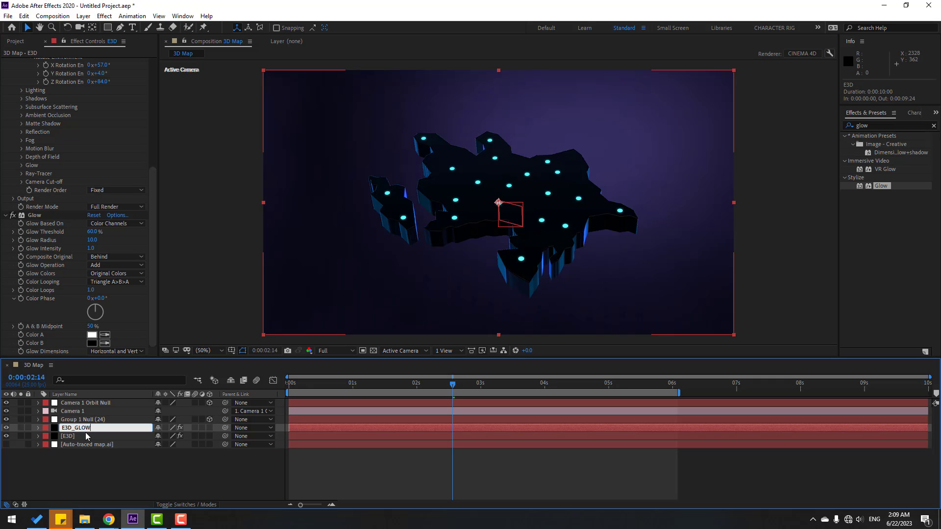
key(Return)
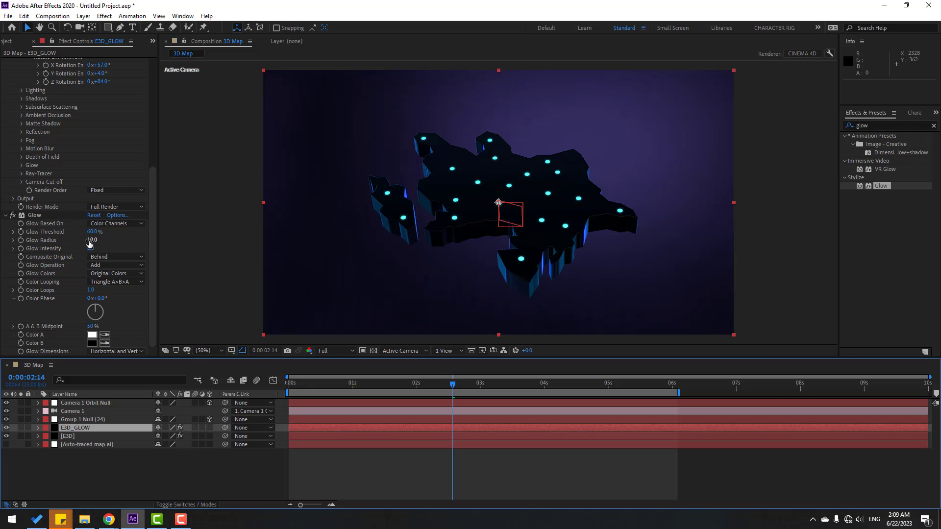
Step: Try a Glow Radius of 67 and a Glow Threshold of 54.5% on the E3D_GLOW layer
drag(97, 241, 122, 240)
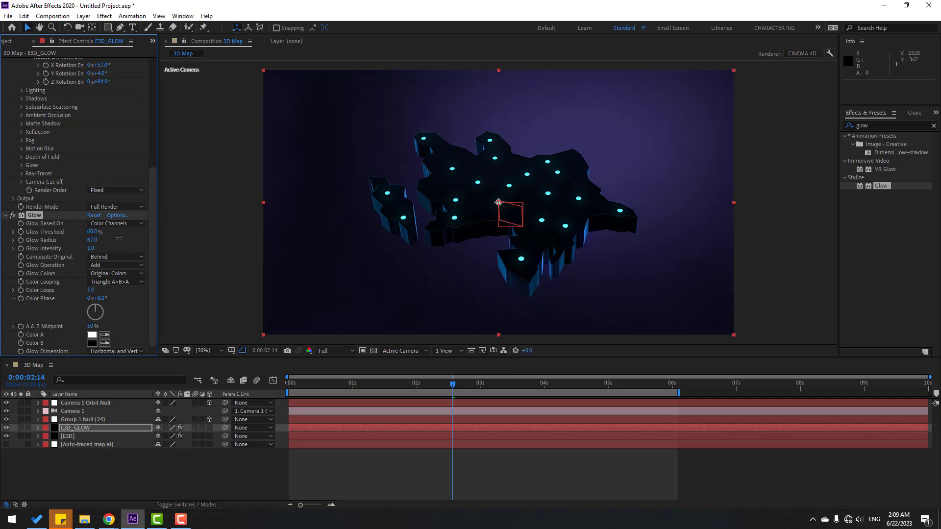
drag(94, 232, 120, 232)
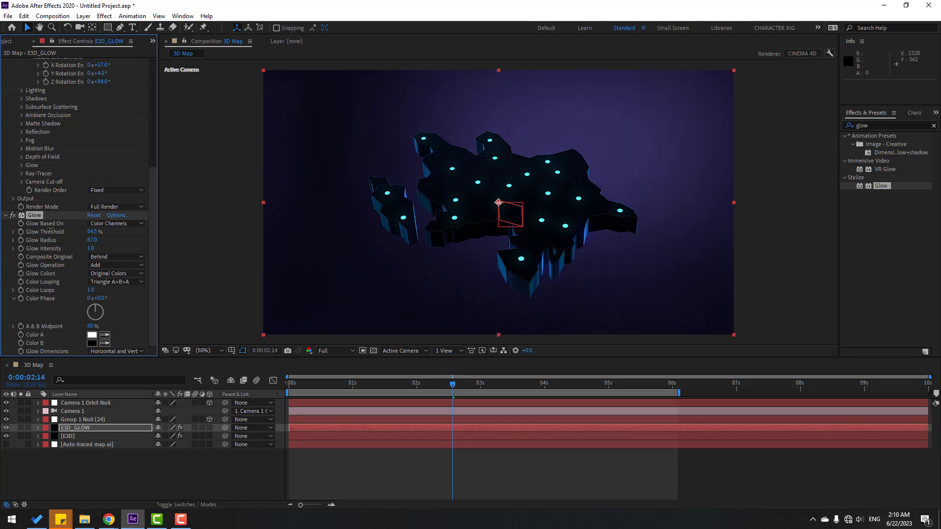
scroll(57, 275, up, 3)
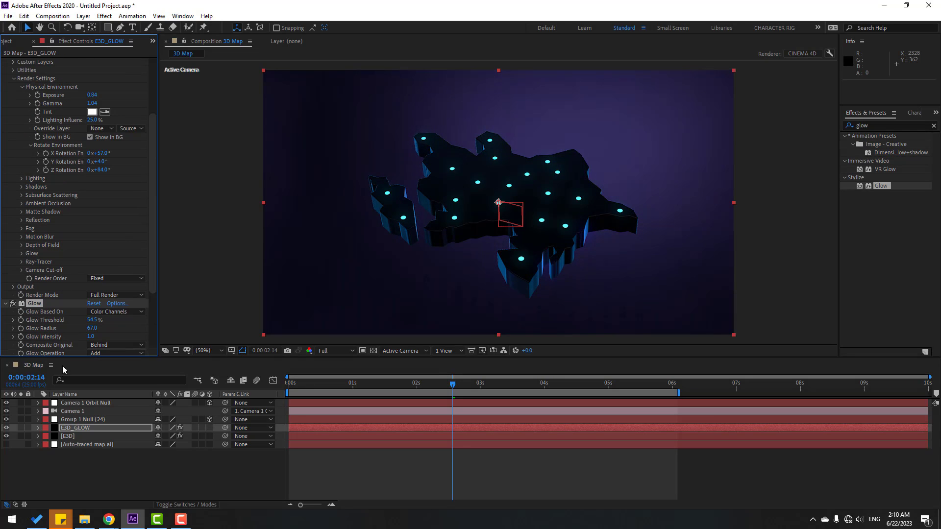
Step: Turn off the Physical Environment's Show in BG option in the E3D_GLOW layer's Element settings
click(81, 431)
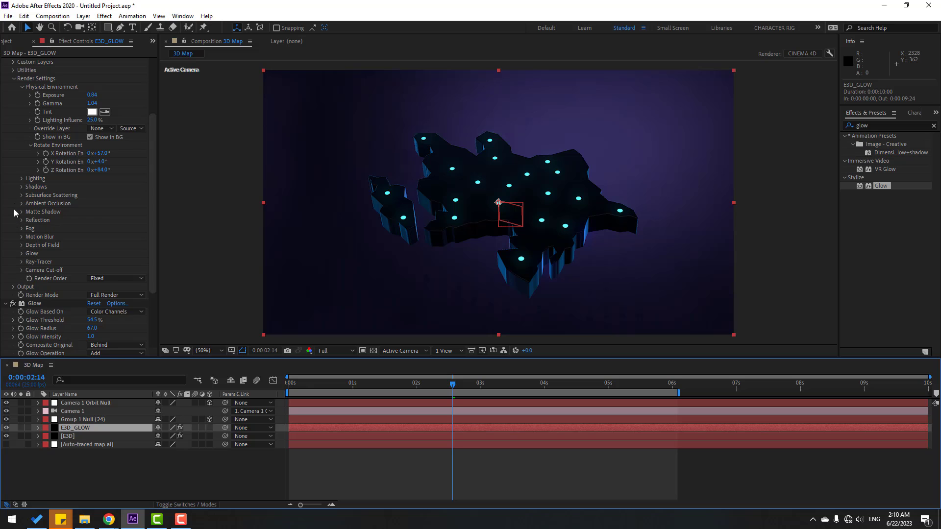
scroll(30, 171, up, 2)
click(88, 187)
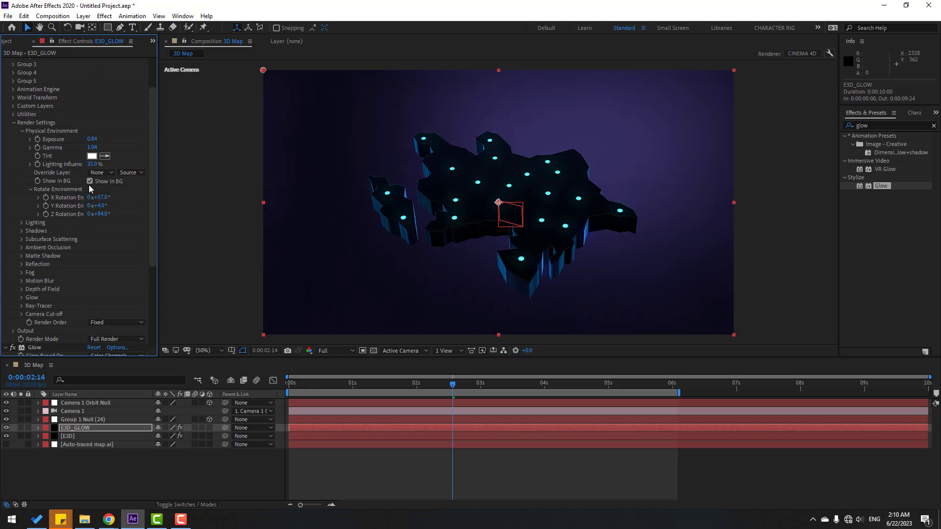
click(90, 181)
Step: Set the E3D_GLOW layer's Glow Threshold to 12.9% and its Glow Radius to 84
scroll(98, 269, down, 5)
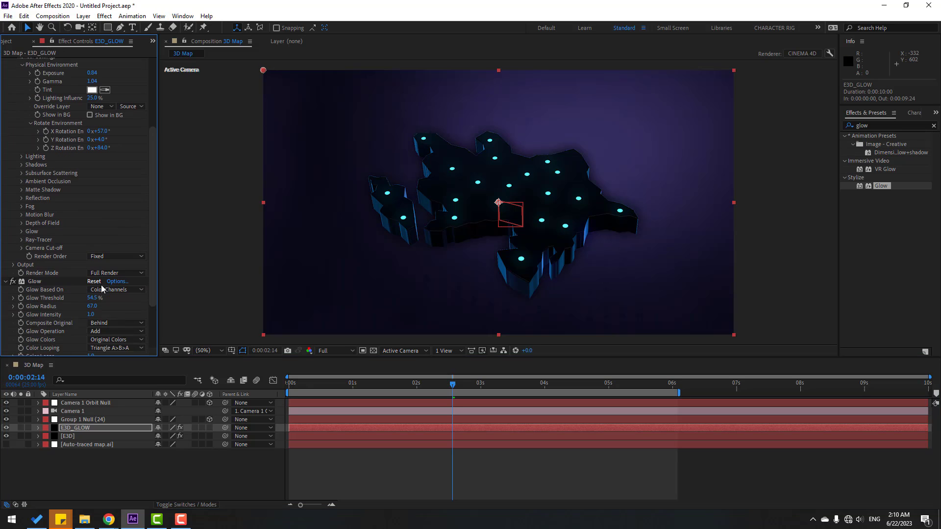
mouse_move(92, 263)
mouse_down()
mouse_move(120, 262)
mouse_move(73, 262)
mouse_up()
drag(145, 253, 88, 254)
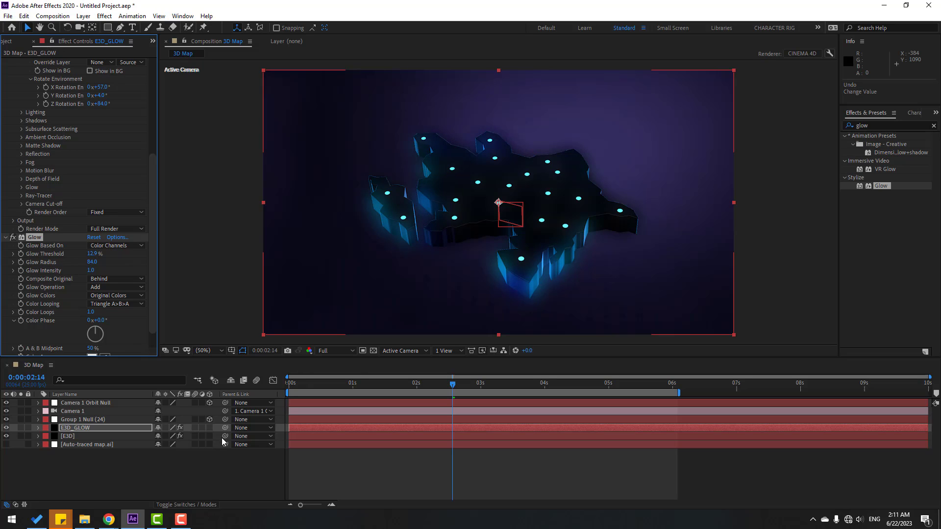
Step: Set the E3D_GLOW layer's Opacity to 80% and preview the animation
click(85, 428)
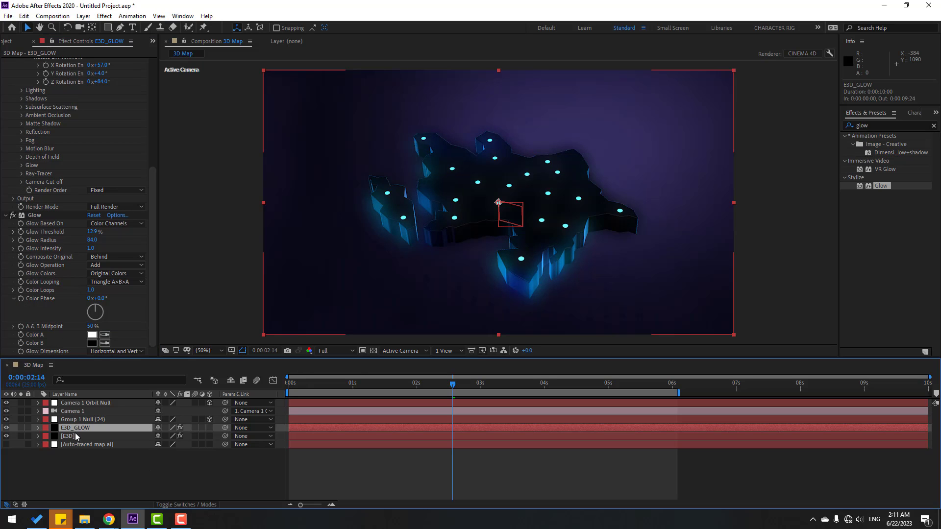
key(t)
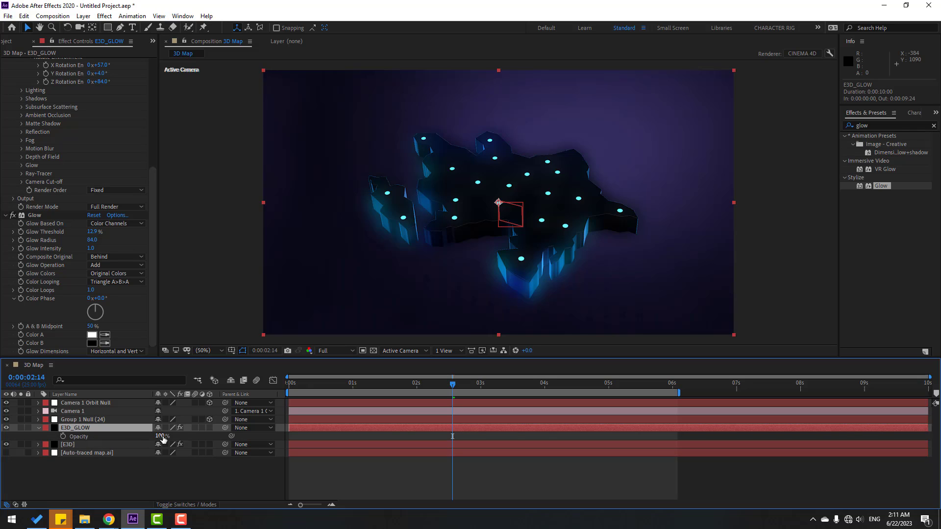
drag(160, 436, 137, 438)
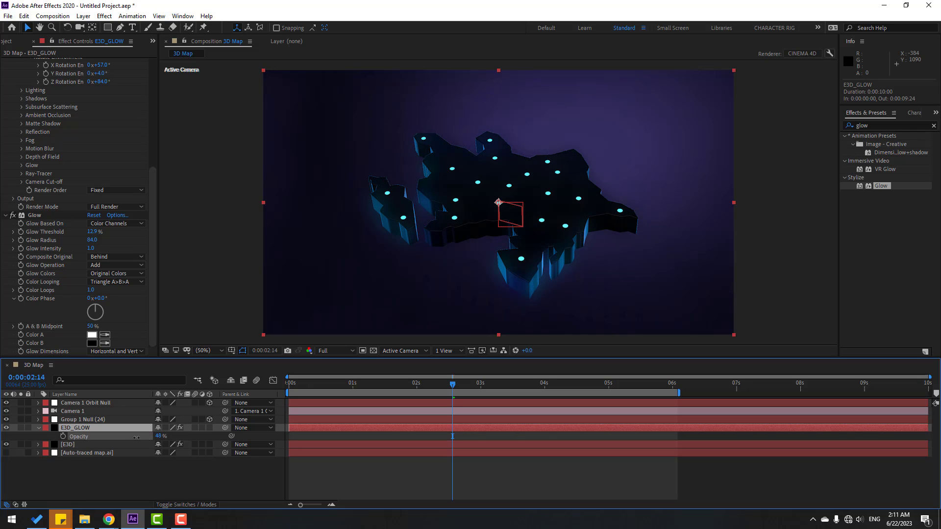
click(160, 437)
text(80)
click(210, 482)
key(space)
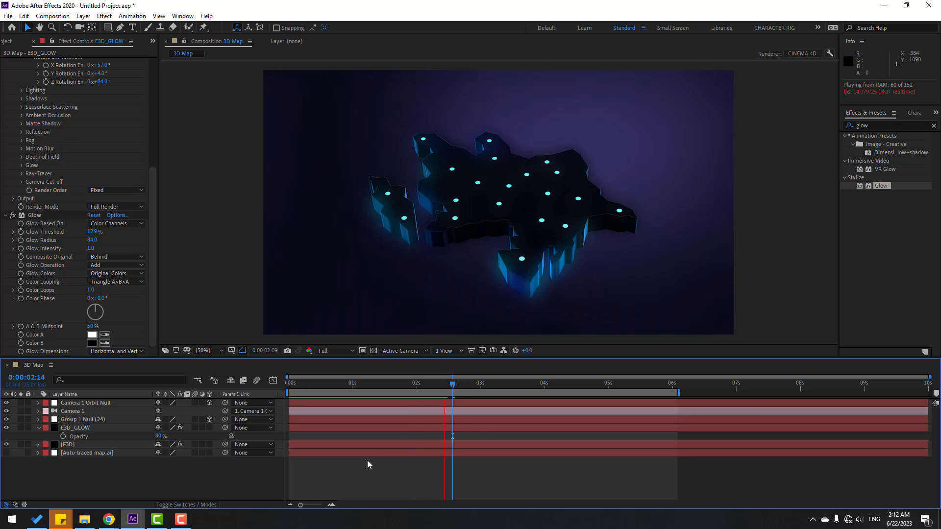
Step: Go to 0:00:03:04 and lower the composition preview resolution to Quarter
click(490, 384)
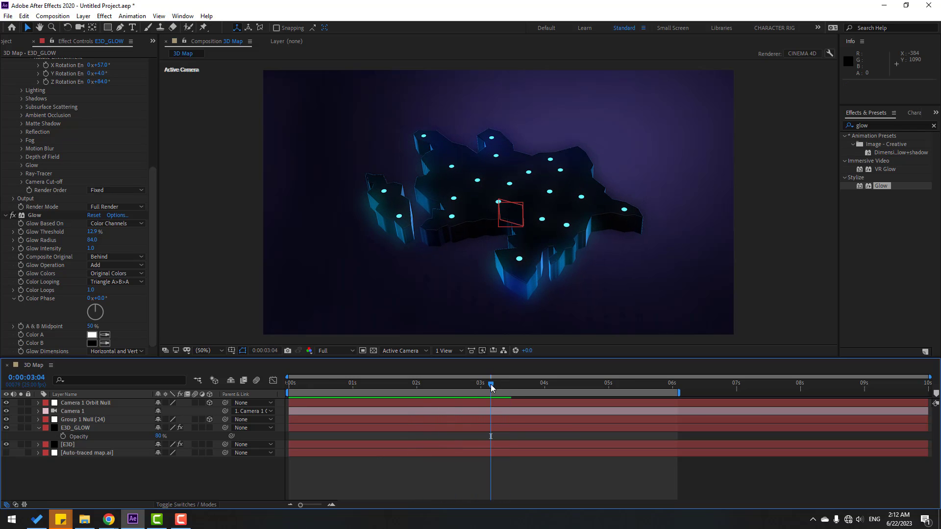
click(328, 351)
click(335, 407)
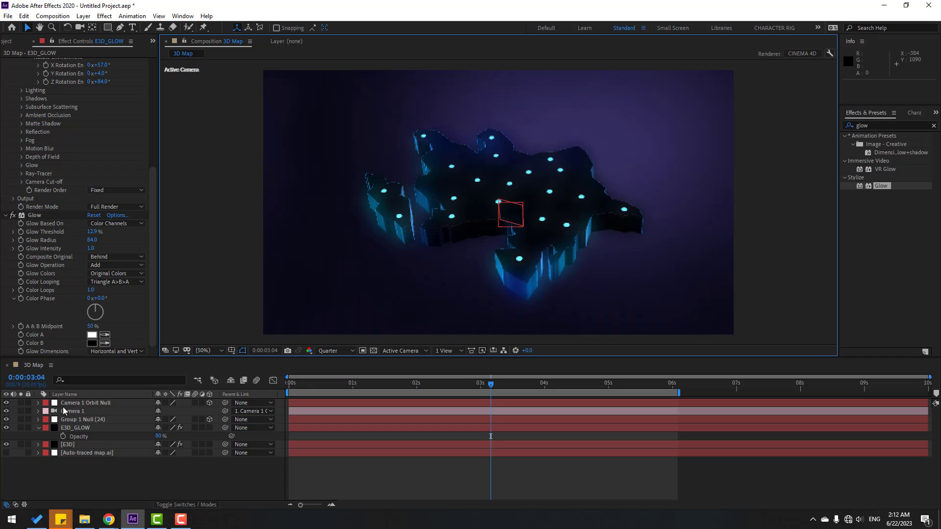
Step: Enable Depth of Field on Camera 1 and set its Aperture to 200 pixels
click(69, 412)
click(38, 412)
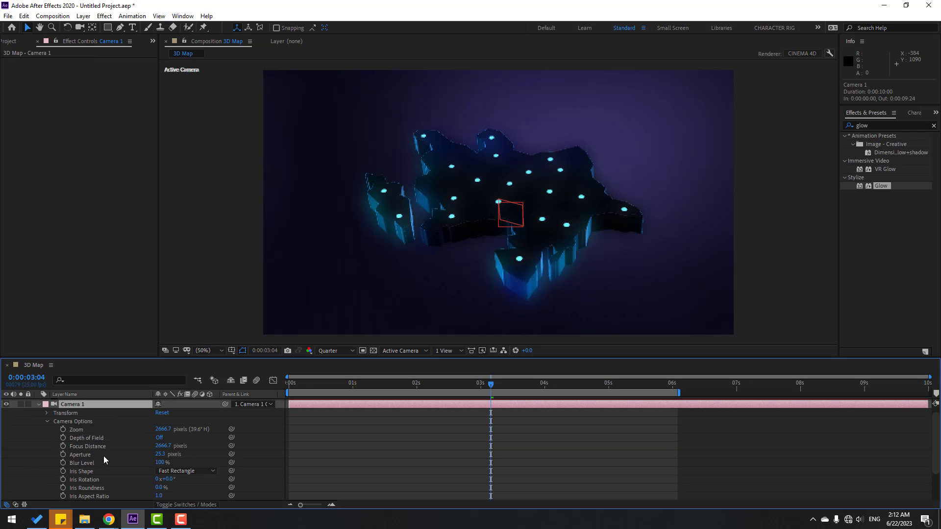
click(159, 438)
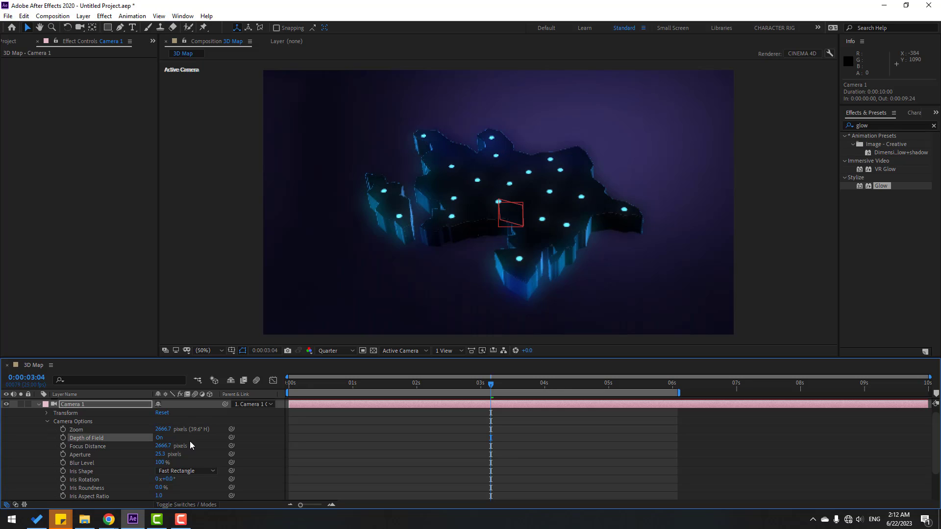
click(161, 454)
text(200)
key(Return)
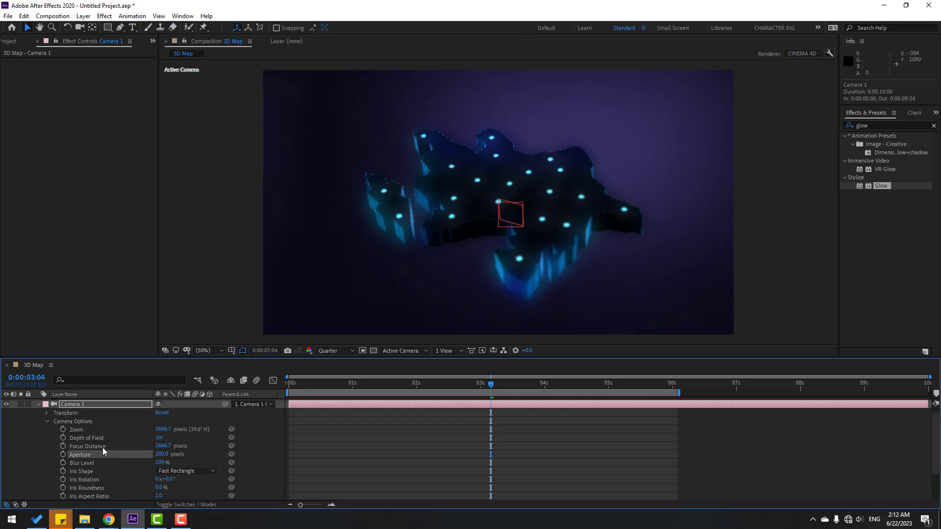
Step: Set Camera 1's Focus Distance to 4633.7 pixels and start keyframing it at 0:00:00:24
drag(161, 446, 722, 387)
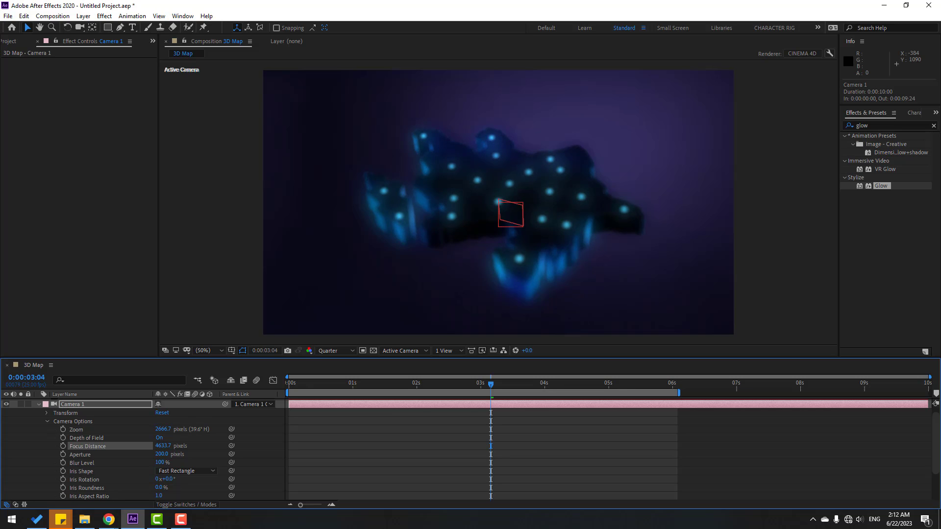
drag(312, 385, 350, 383)
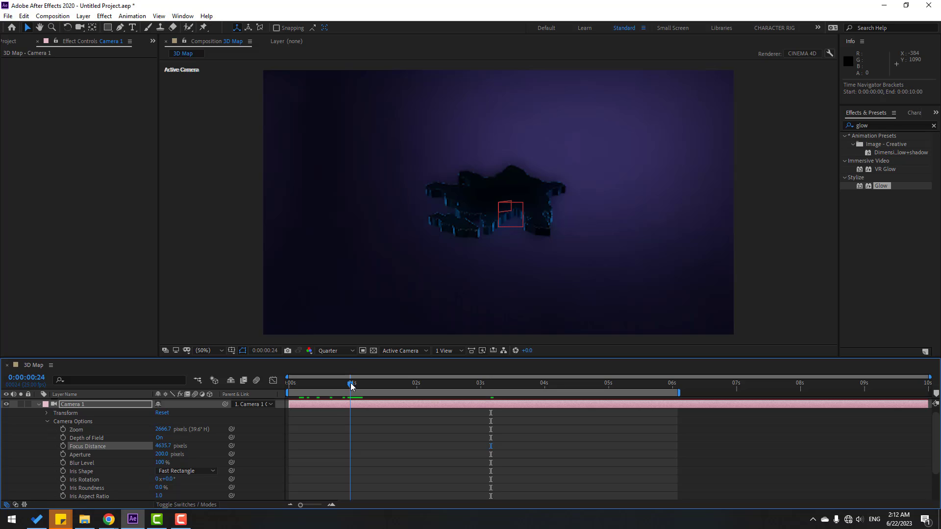
click(64, 446)
Step: Keyframe Camera 1's Focus Distance at 2454.7 pixels at 0:00:01:14
drag(349, 384, 388, 384)
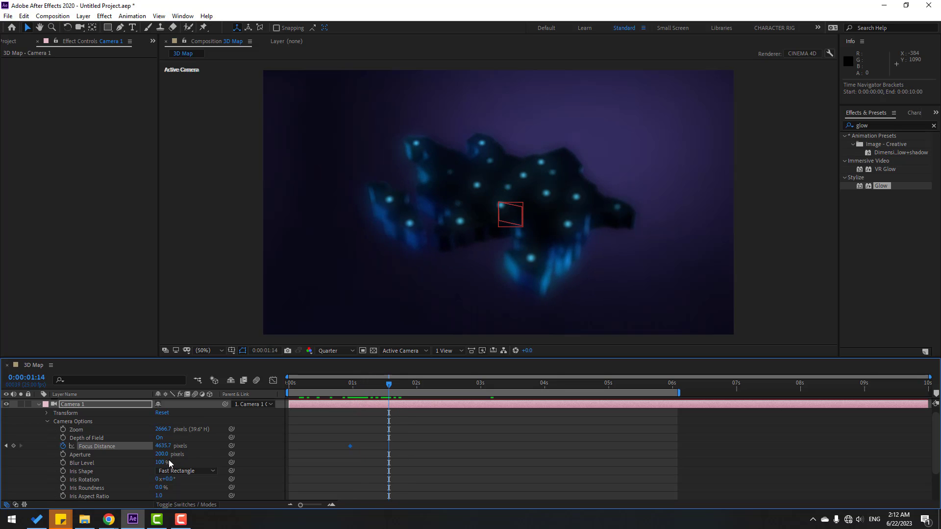
drag(163, 446, 122, 446)
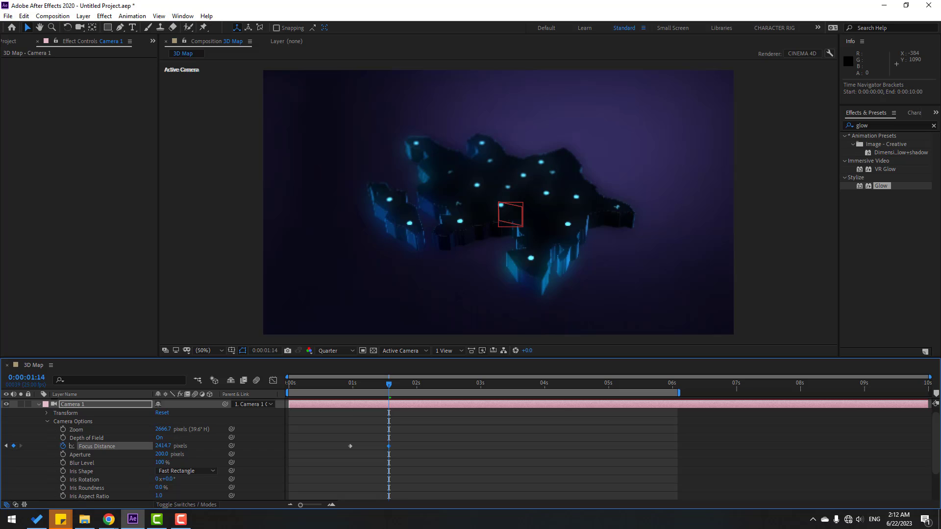
drag(134, 447, 163, 444)
Step: Switch the composition preview resolution to Full and inspect the map's focus up close
click(336, 351)
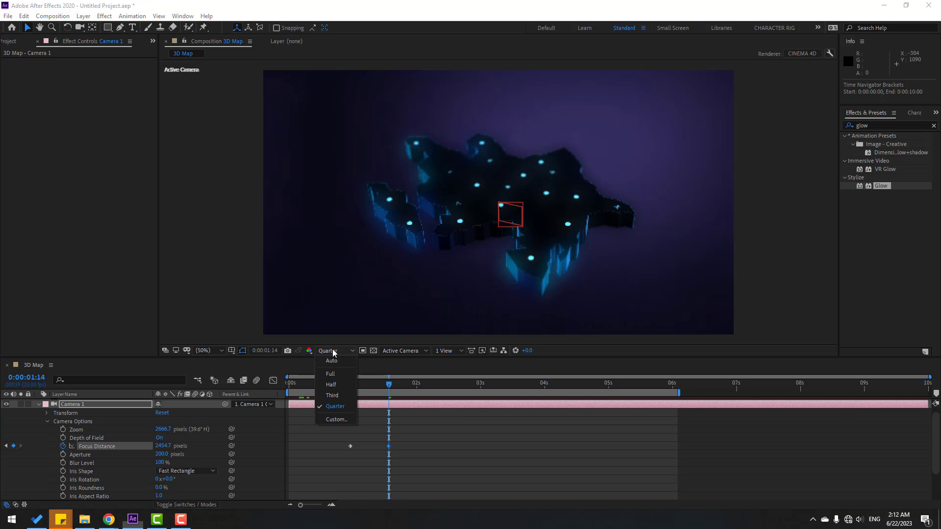
click(337, 378)
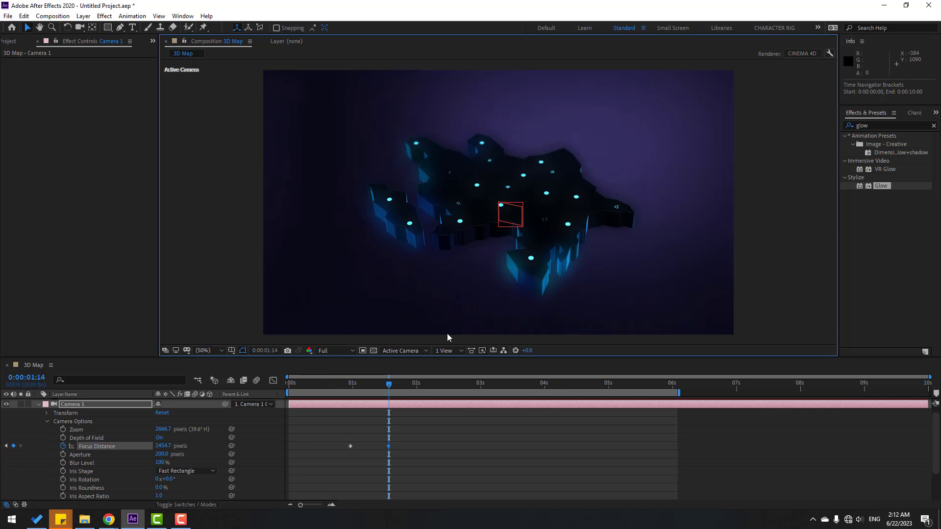
scroll(528, 308, up, 1)
scroll(533, 304, down, 1)
scroll(533, 304, up, 1)
Step: Set Camera 1's Blur Level to 200% and return the composition view to 50%
click(161, 463)
text(200)
key(Return)
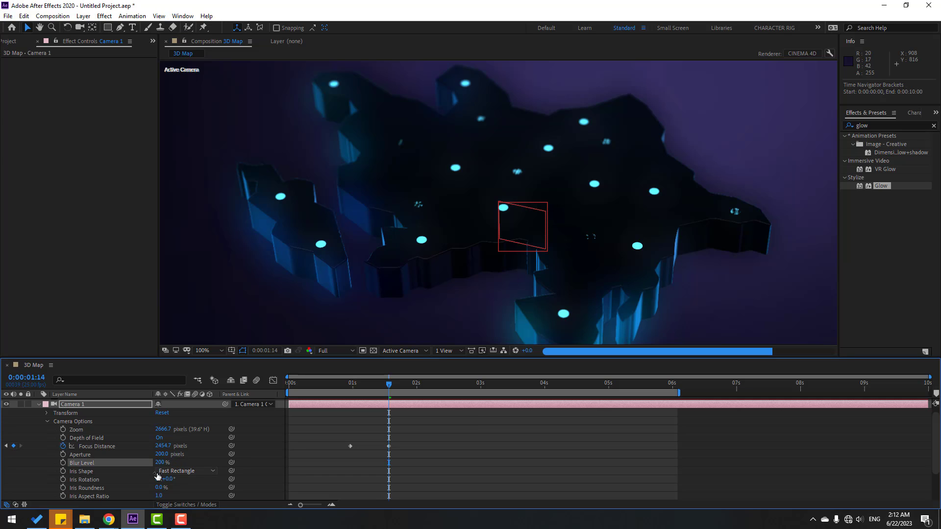
key(comma)
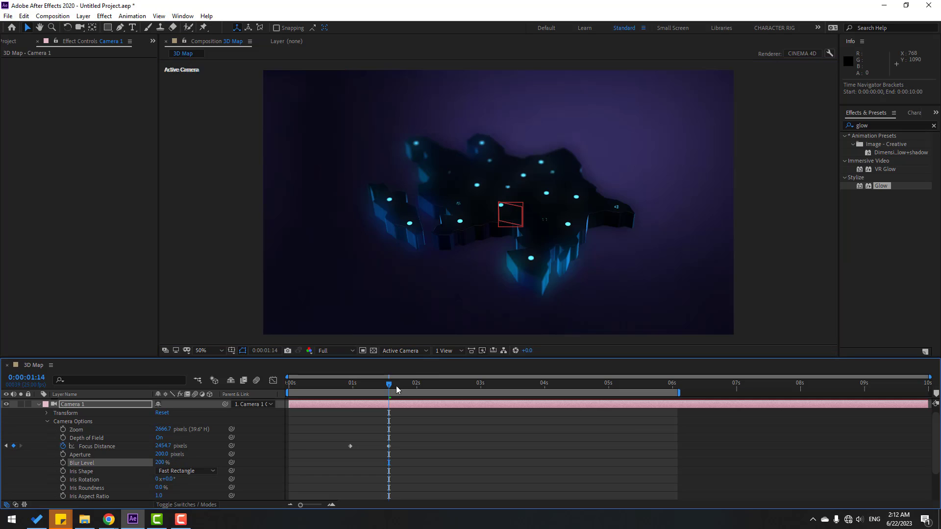
Step: Check the map's focus at 0:00:03:05 and 0:00:04:23, and lower the preview resolution to Quarter
drag(392, 388, 496, 384)
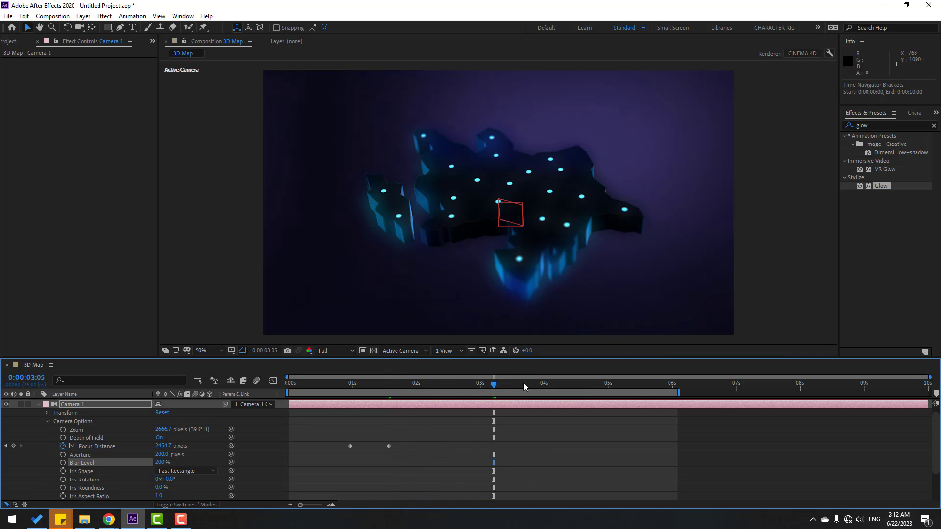
click(568, 385)
click(604, 384)
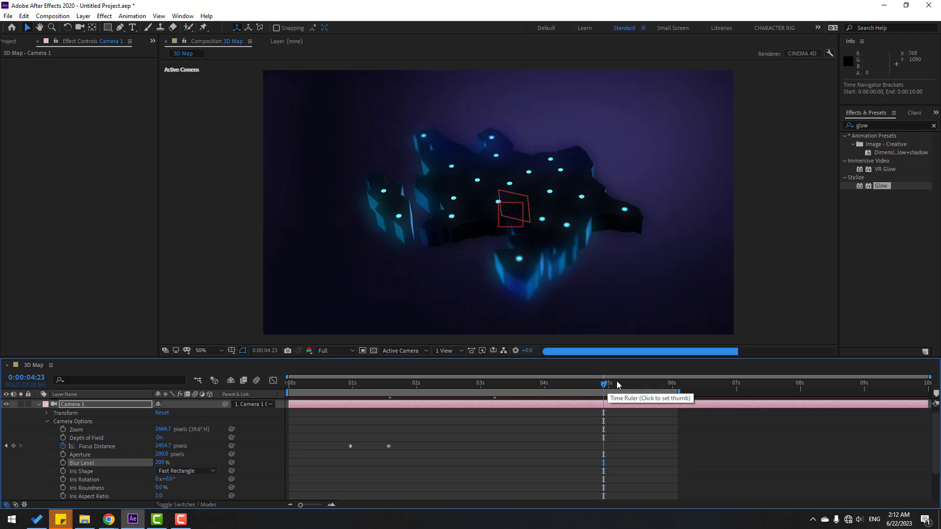
click(334, 351)
click(346, 406)
Step: Add a Focus Distance keyframe at 0:00:02:20 holding the current value, and another at 2271.7 pixels at 0:00:03:24
mouse_move(452, 384)
mouse_down()
mouse_move(412, 385)
mouse_move(468, 386)
mouse_up()
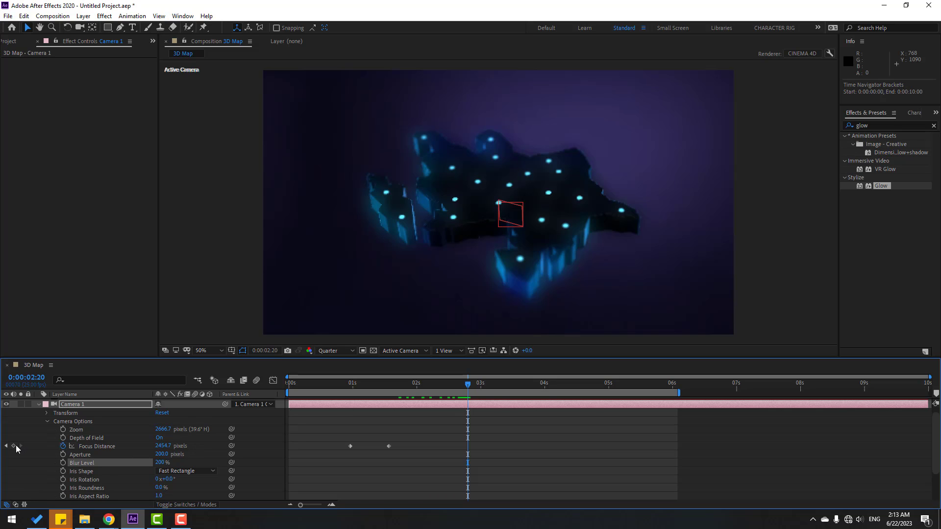
click(13, 446)
key(space)
drag(163, 446, 101, 439)
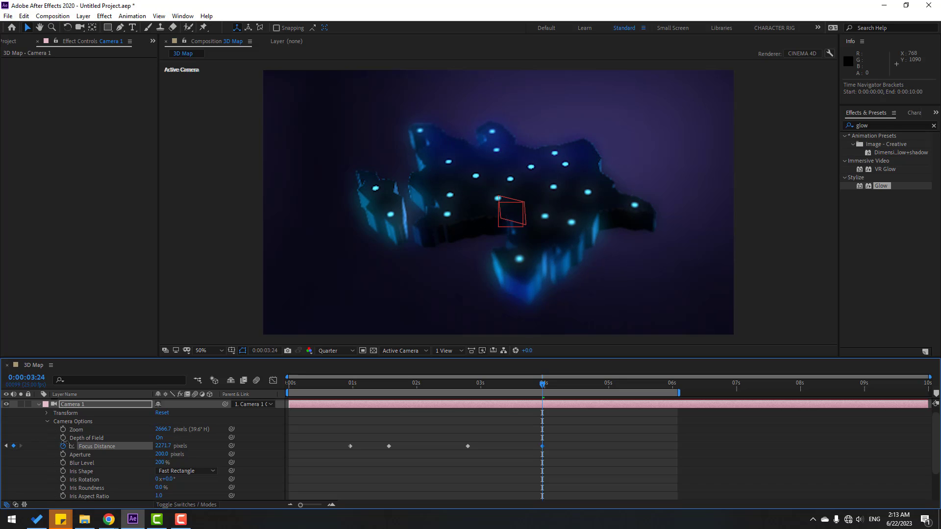
Step: Set Camera 1's Aperture to 100 pixels
click(162, 454)
text(100)
key(Return)
Step: Keyframe Camera 1's Focus Distance at 1793.7 pixels at 0:00:06:01 and restore the preview resolution to Full
drag(458, 382, 675, 383)
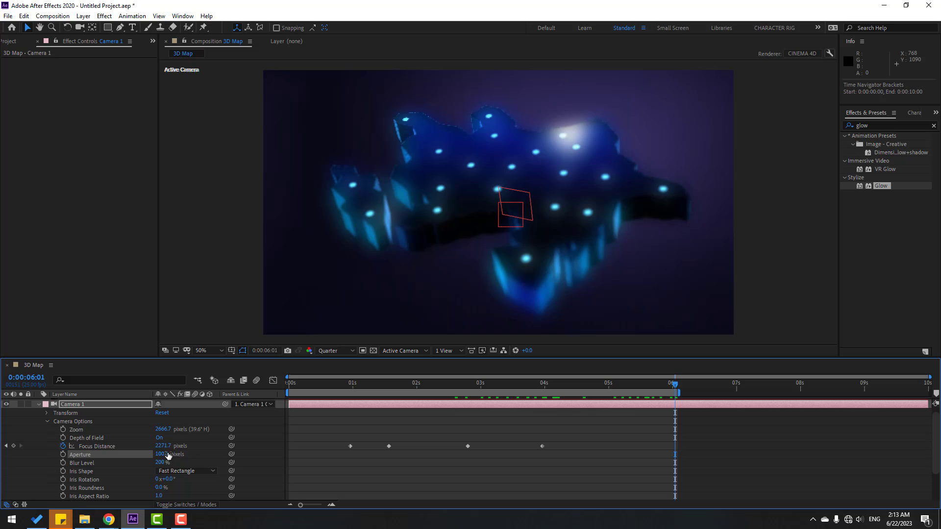
drag(164, 447, 253, 448)
drag(499, 439, 1, 441)
drag(459, 456, 601, 455)
click(336, 351)
click(343, 377)
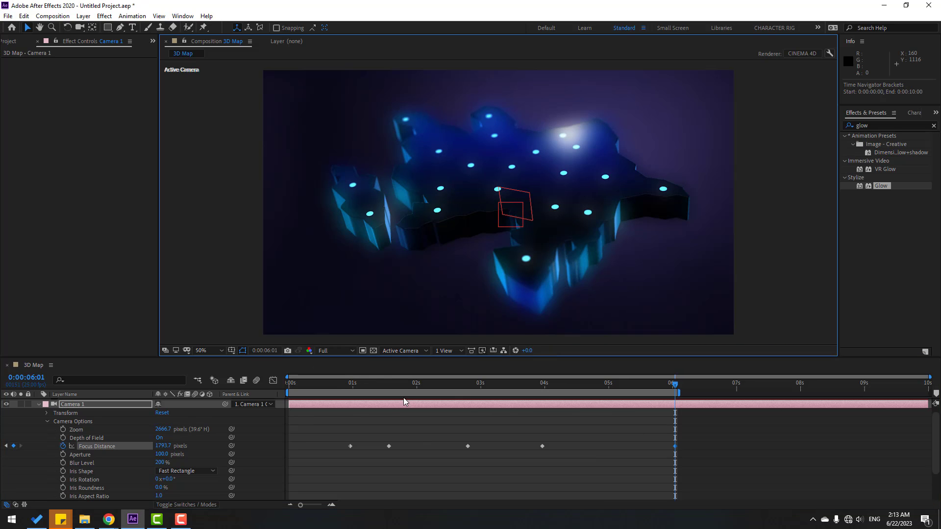